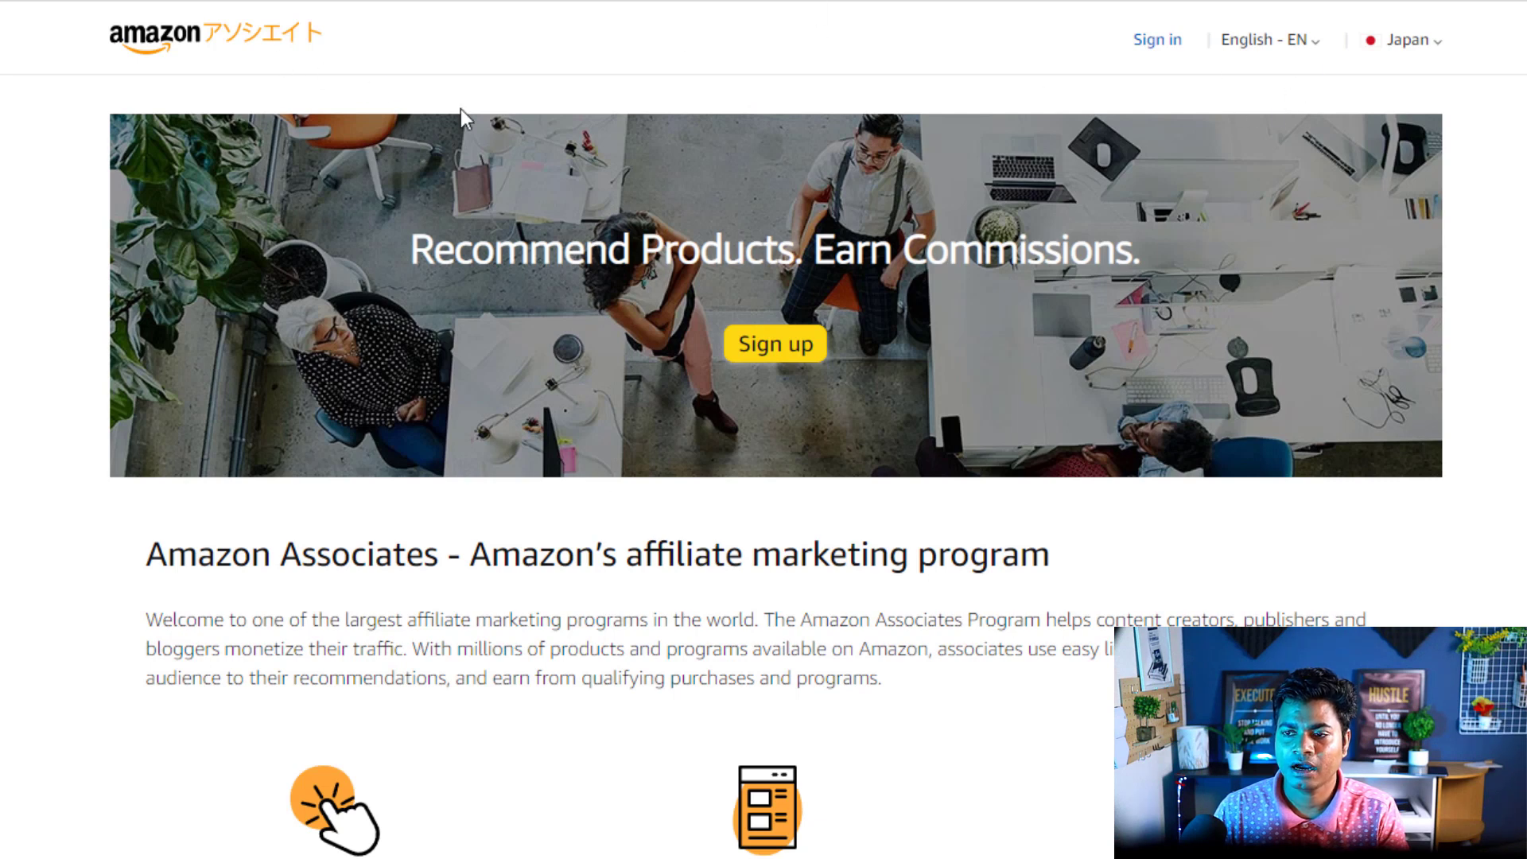
{"action": "left_click", "coordinate": [1309, 49]}
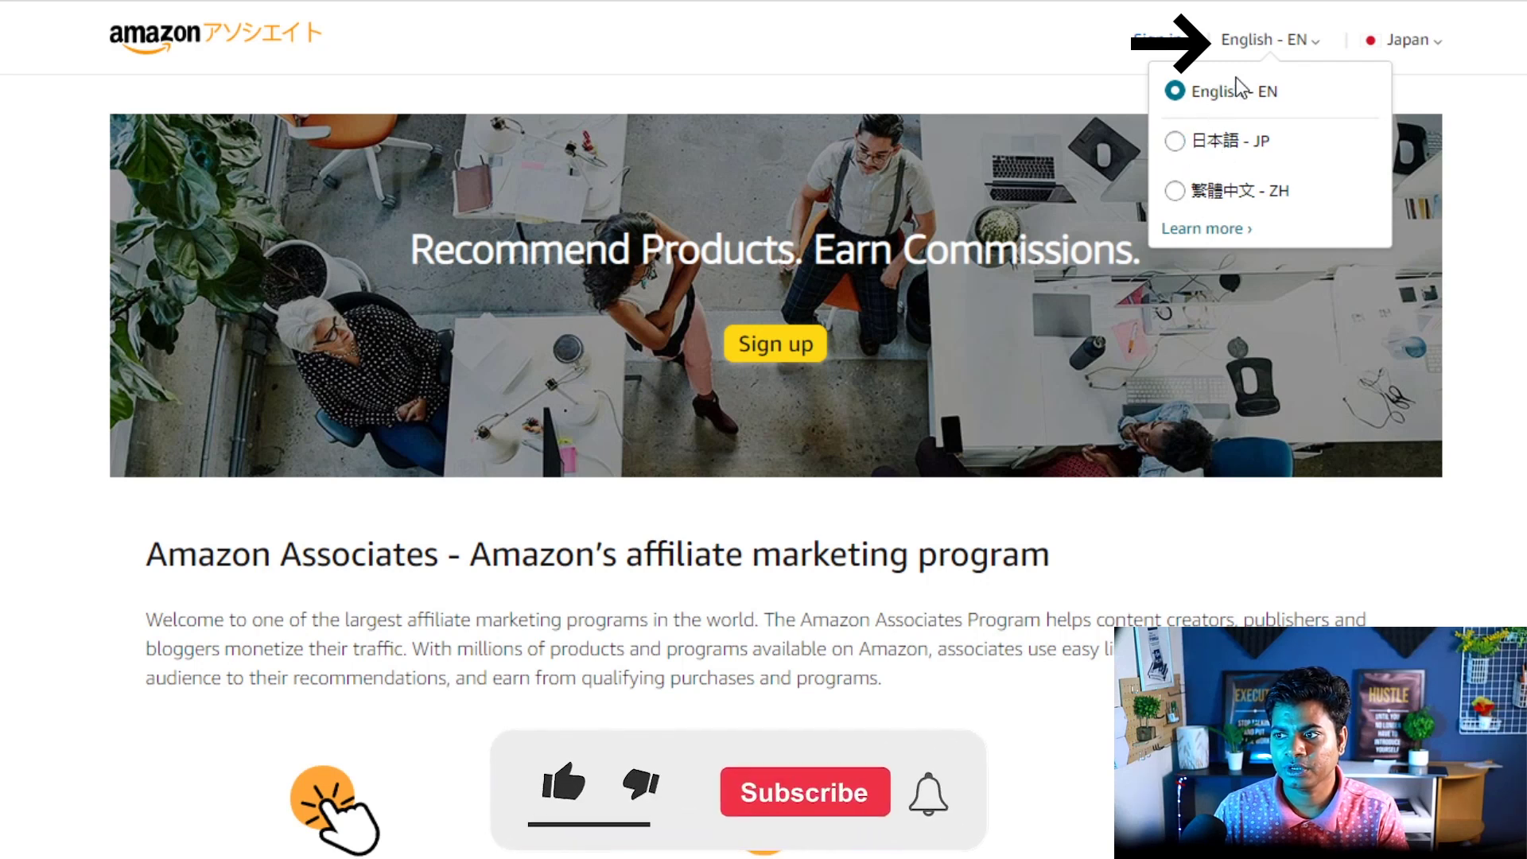
{"action": "left_click", "coordinate": [1406, 40]}
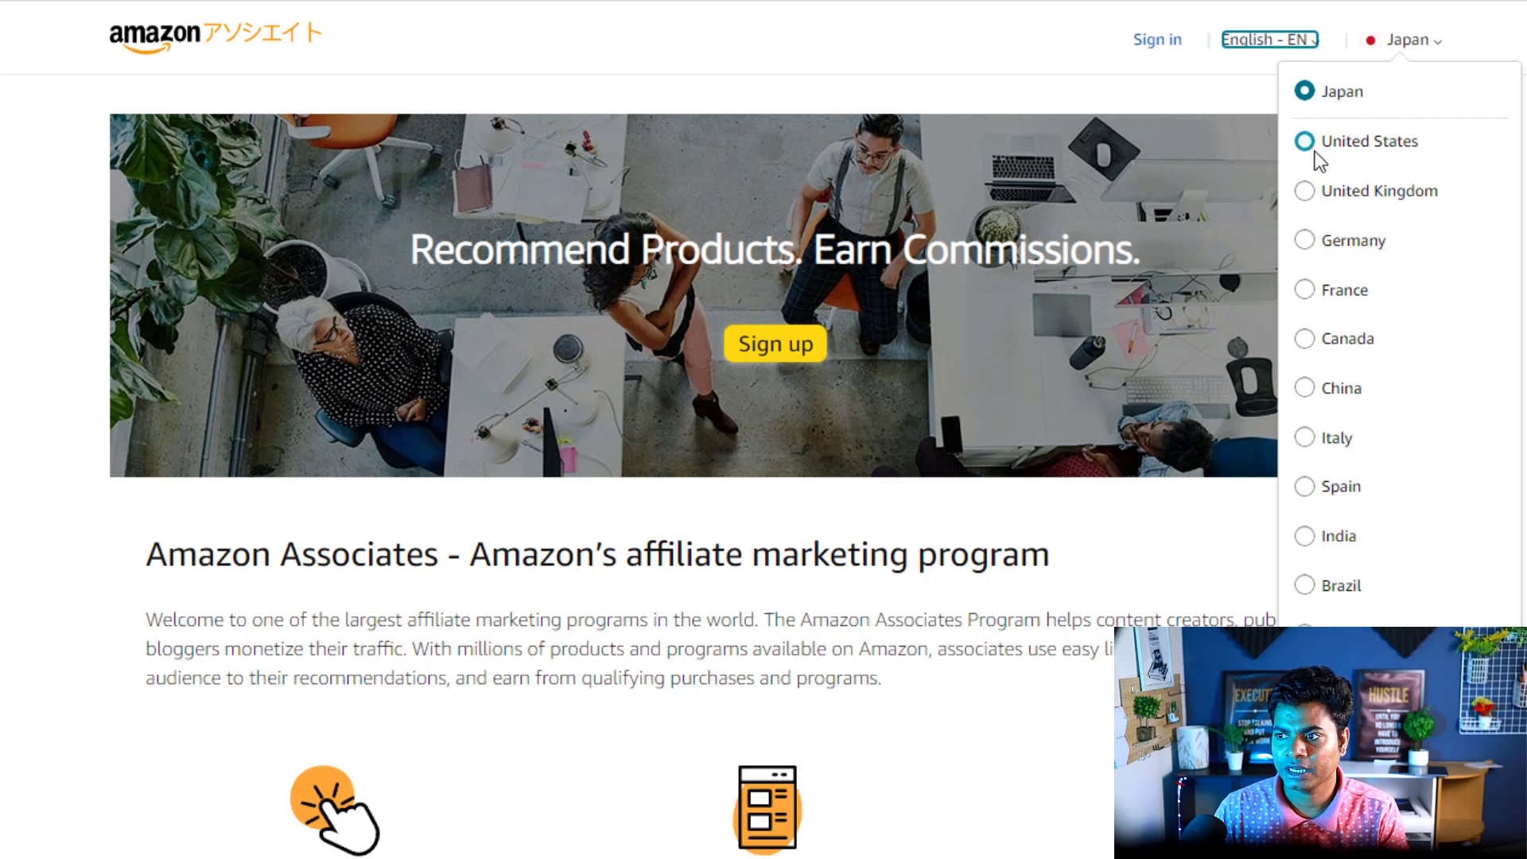
{"action": "left_click", "coordinate": [1178, 58]}
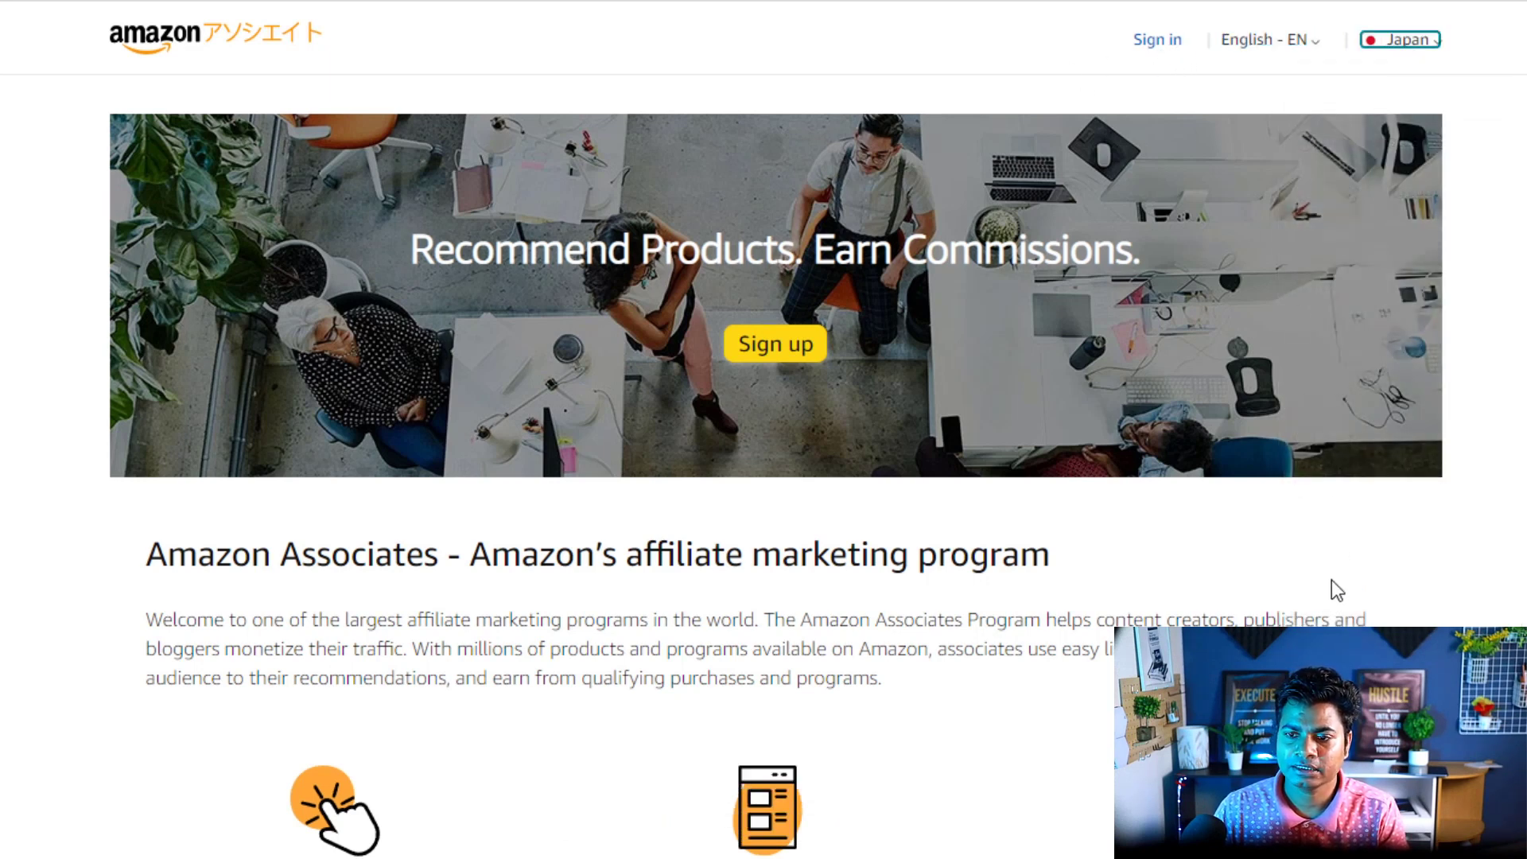
{"action": "scroll", "coordinate": [1336, 589], "scroll_direction": "down", "scroll_amount": 4}
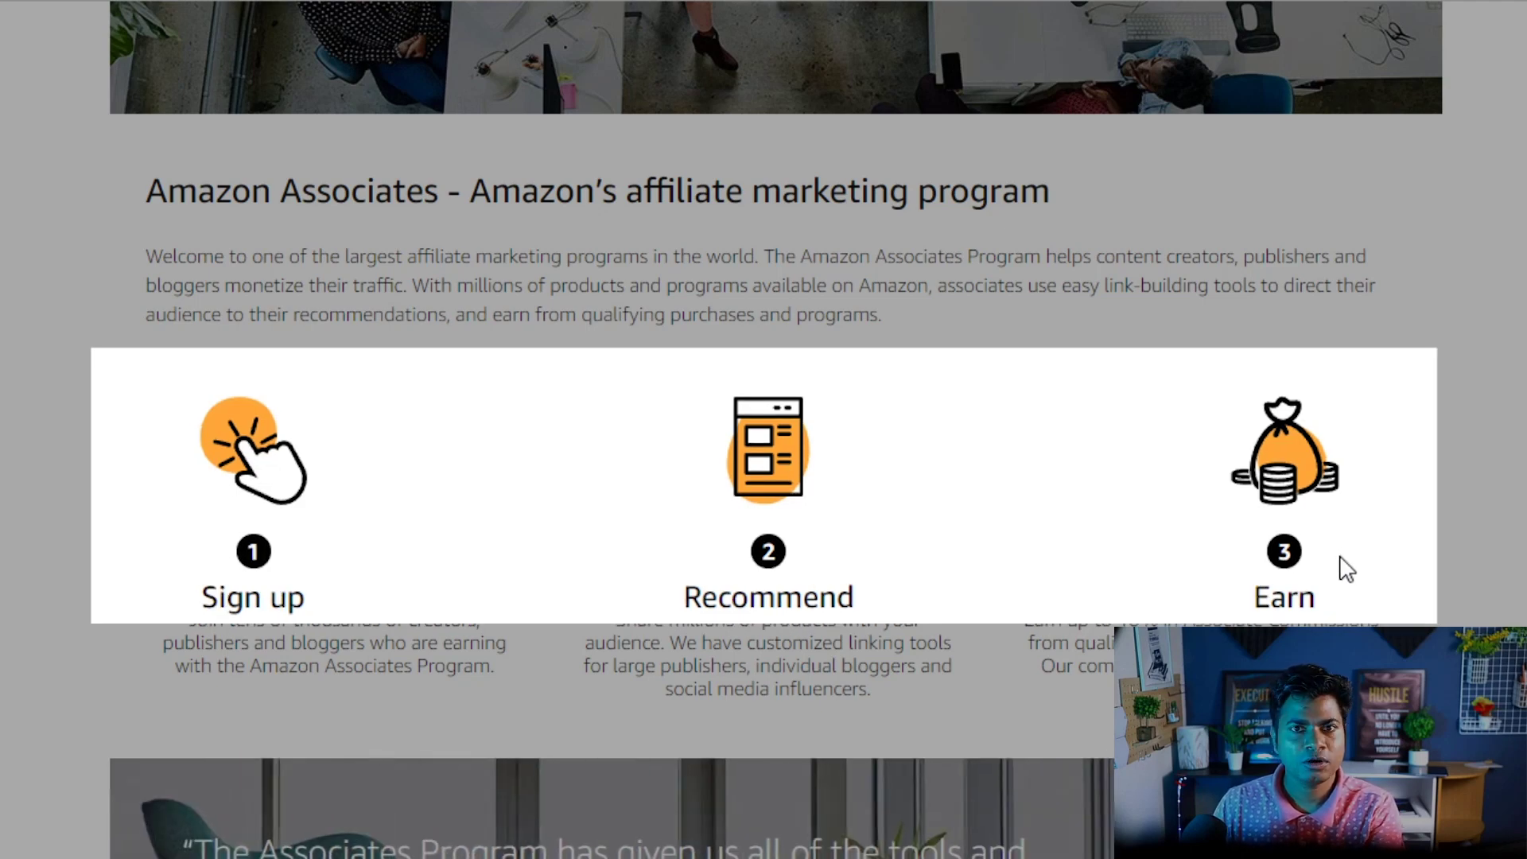
{"action": "scroll", "coordinate": [1257, 539], "scroll_direction": "down", "scroll_amount": 5}
{"action": "scroll", "coordinate": [1248, 536], "scroll_direction": "down", "scroll_amount": 7}
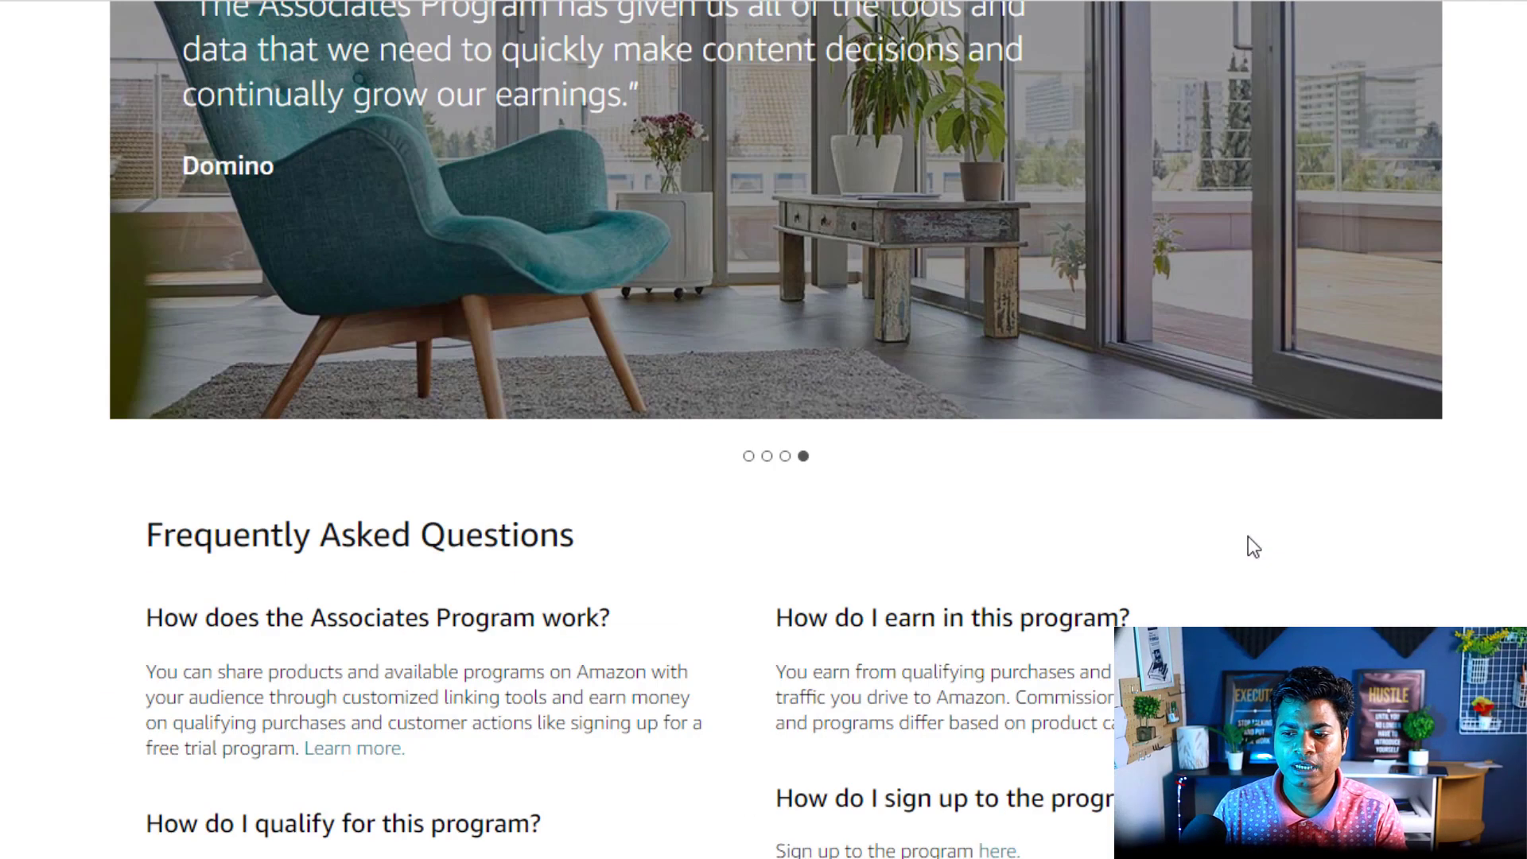
{"action": "scroll", "coordinate": [1182, 585], "scroll_direction": "up", "scroll_amount": 12}
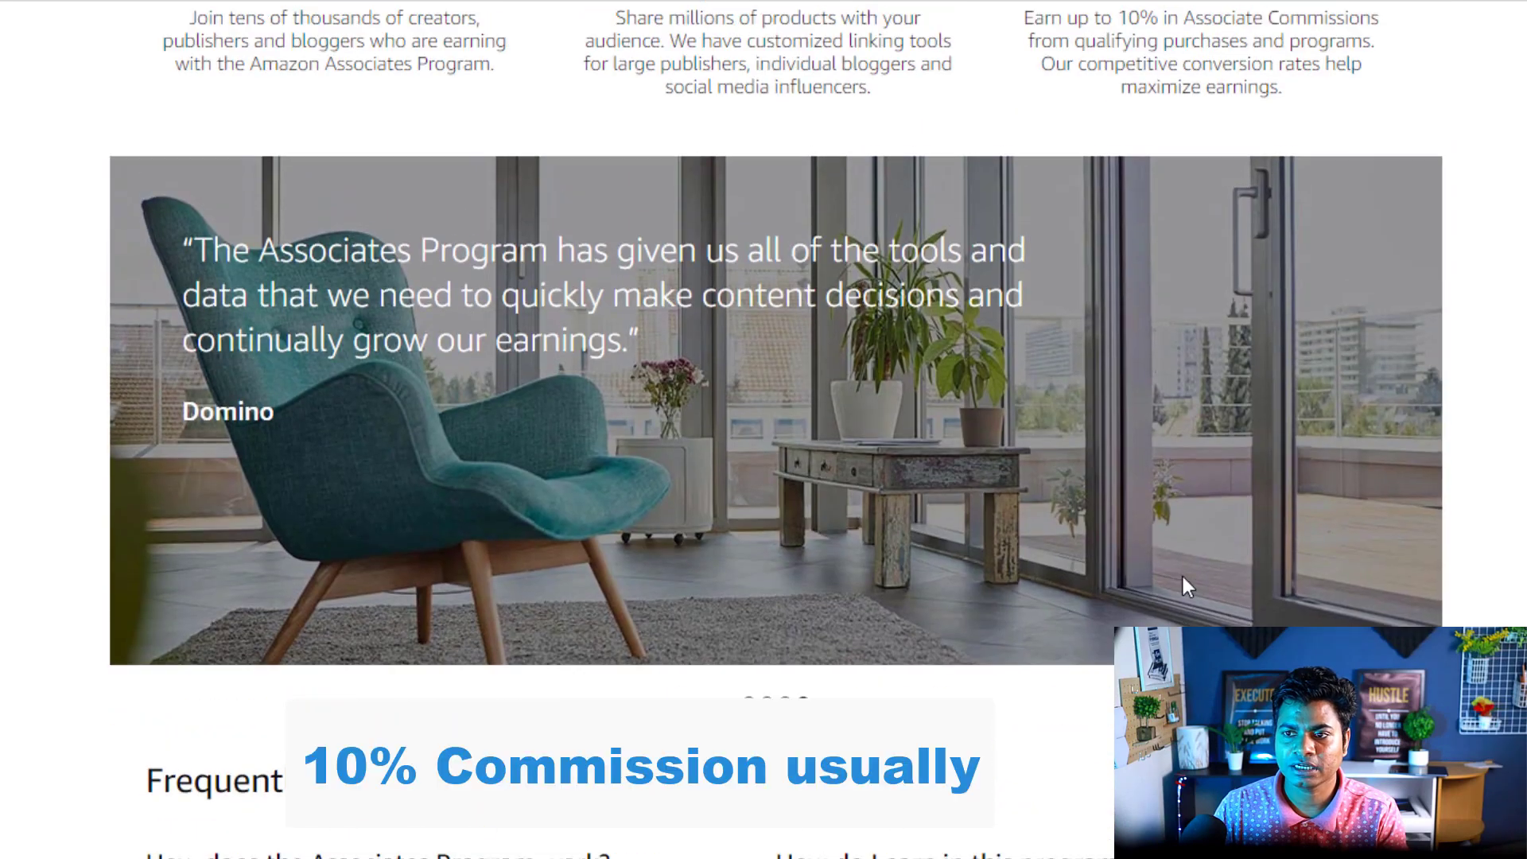
{"action": "scroll", "coordinate": [1135, 545], "scroll_direction": "down", "scroll_amount": 9}
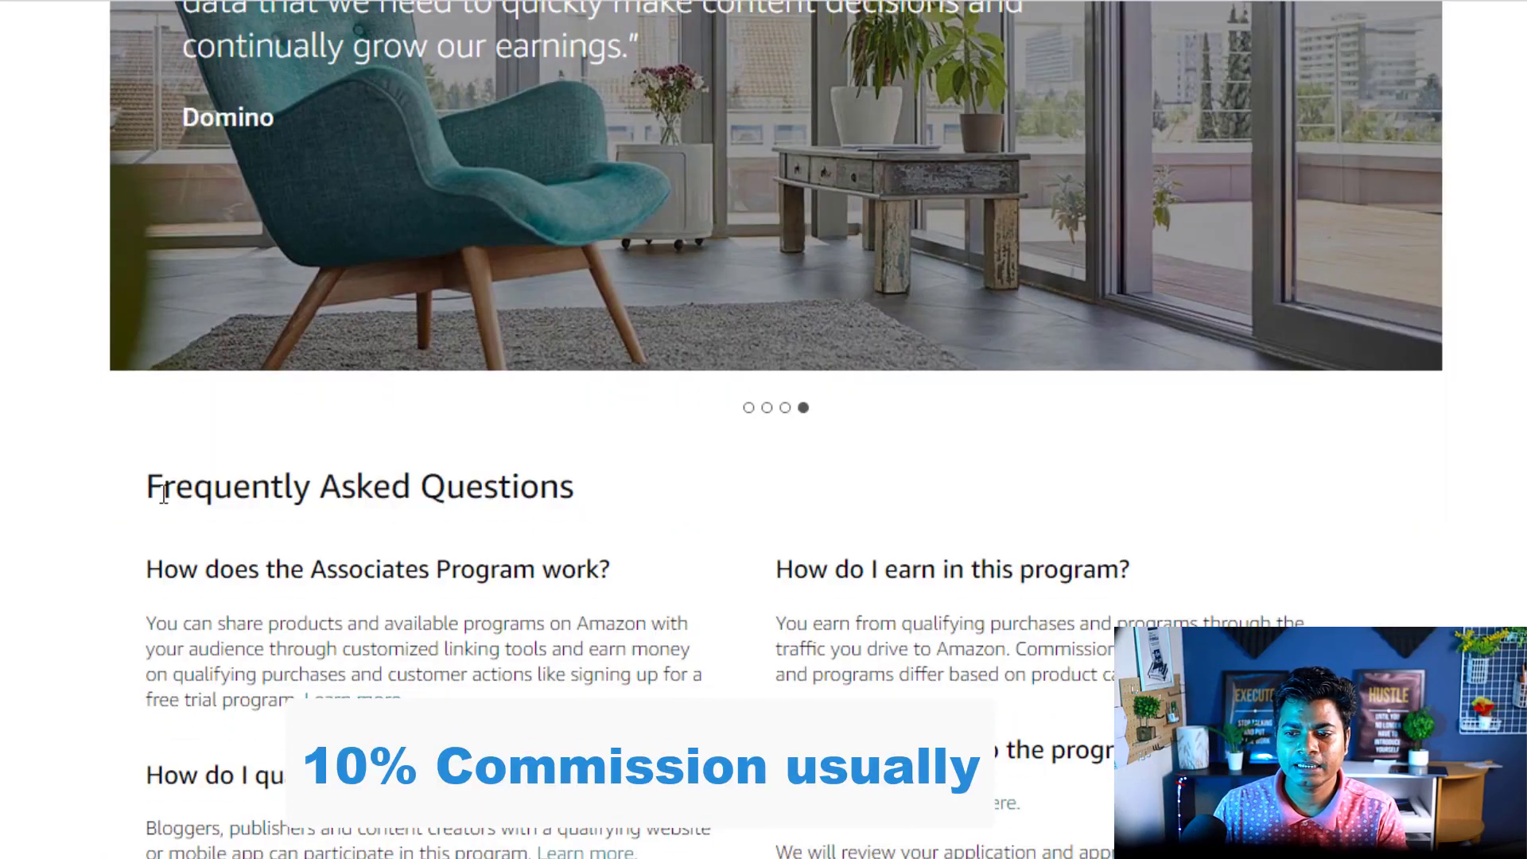
{"action": "left_click_drag", "start_coordinate": [156, 489], "coordinate": [625, 580]}
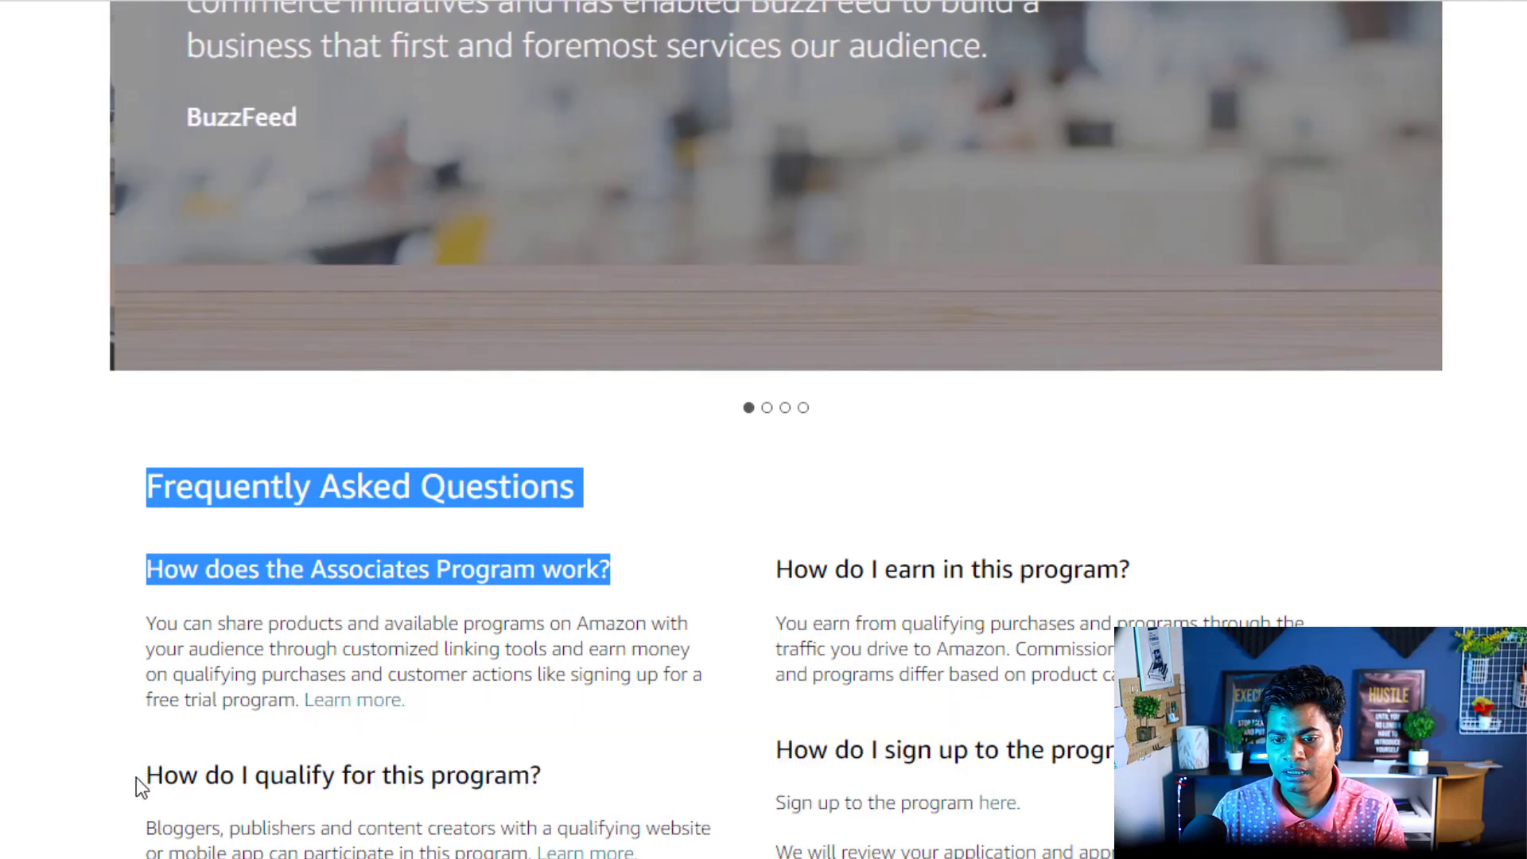
{"action": "left_click_drag", "start_coordinate": [318, 570], "coordinate": [603, 780]}
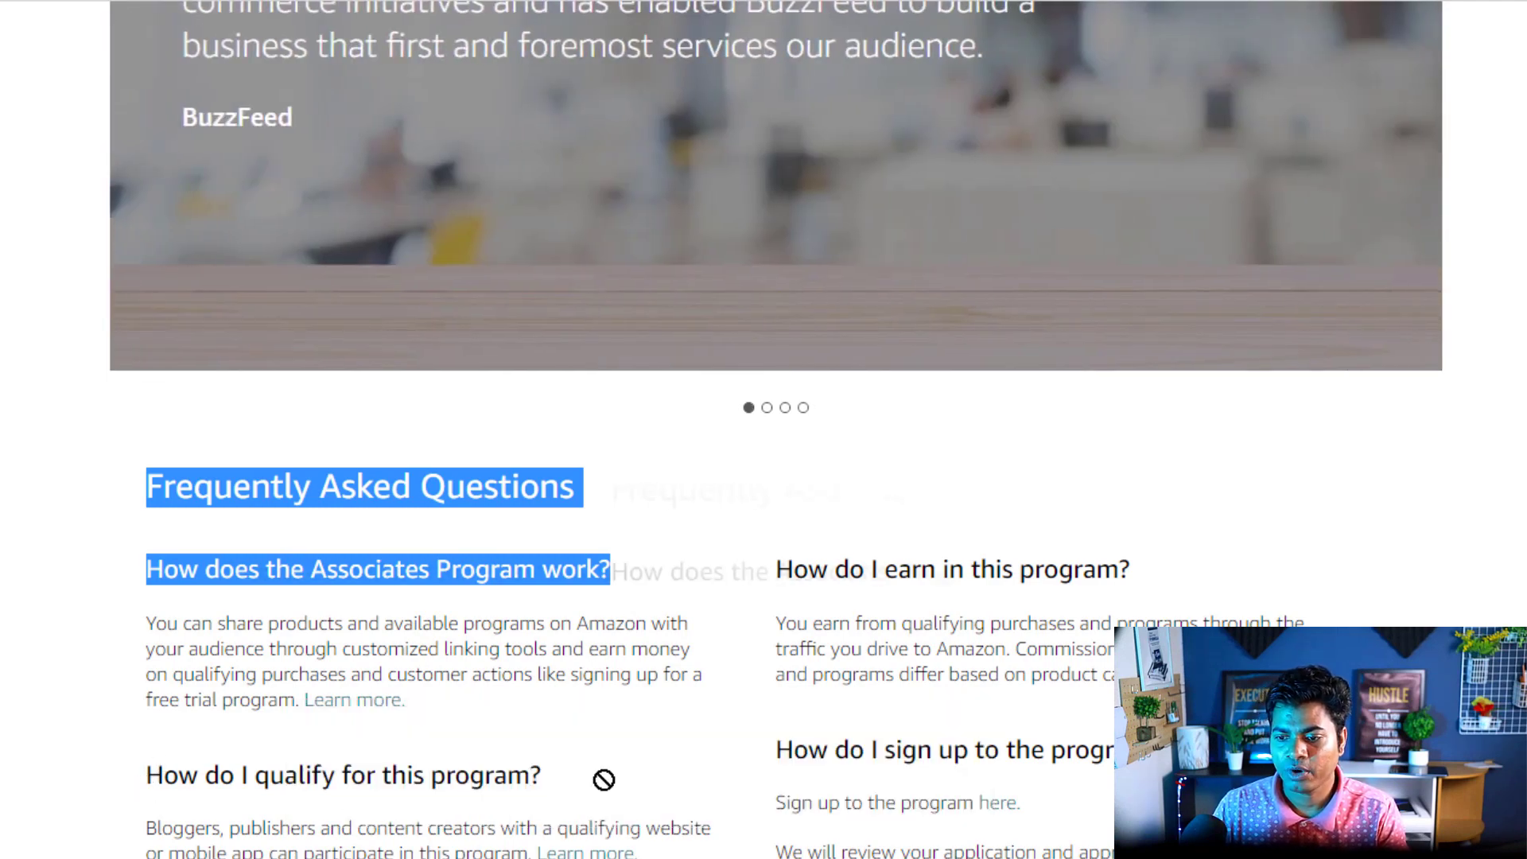
{"action": "scroll", "coordinate": [763, 828], "scroll_direction": "down", "scroll_amount": 3}
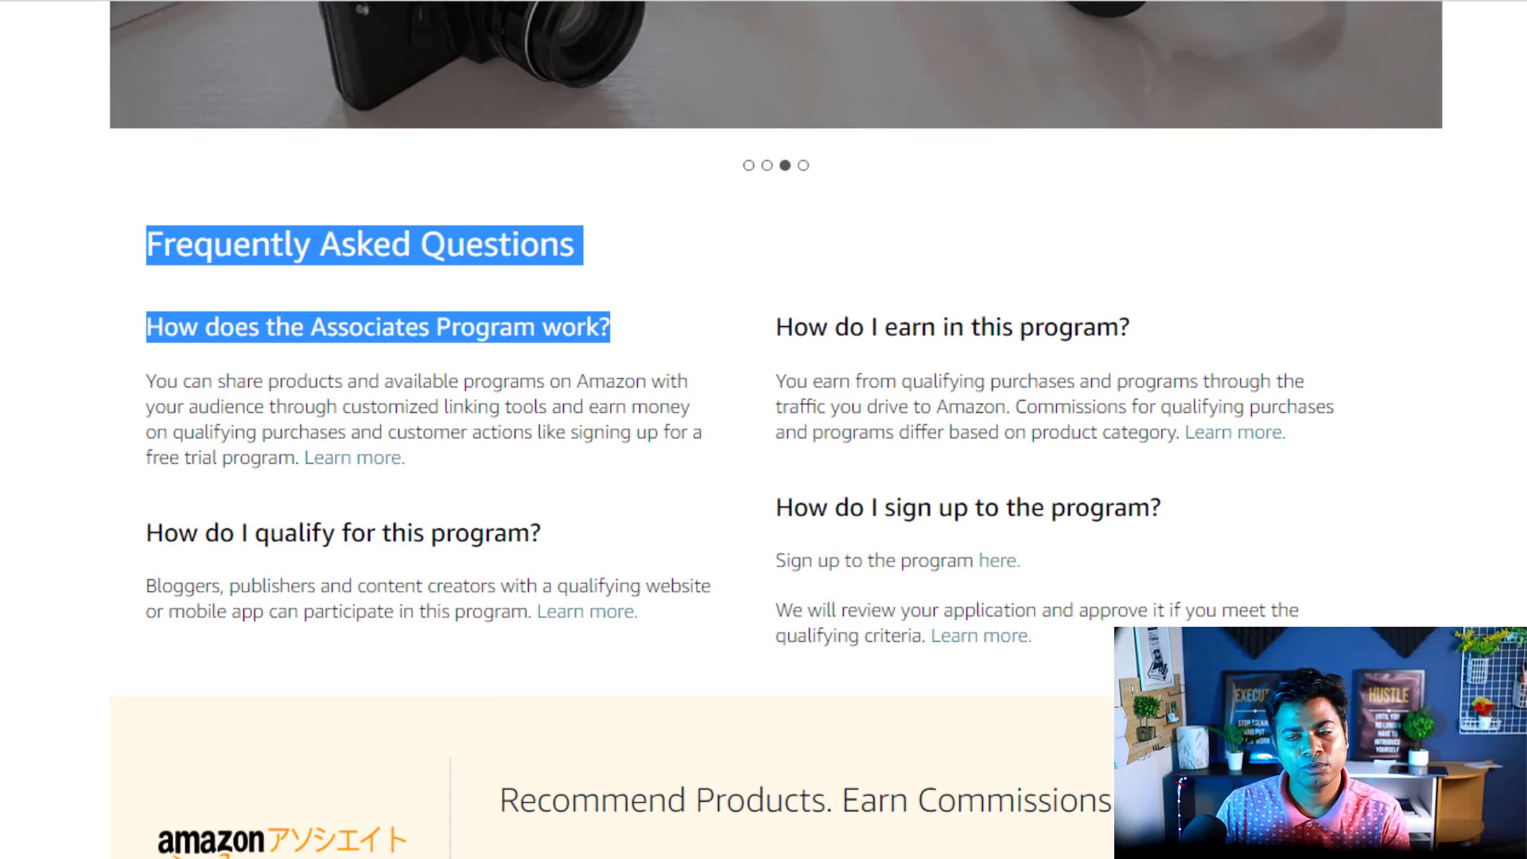
{"action": "left_click", "coordinate": [1523, 708]}
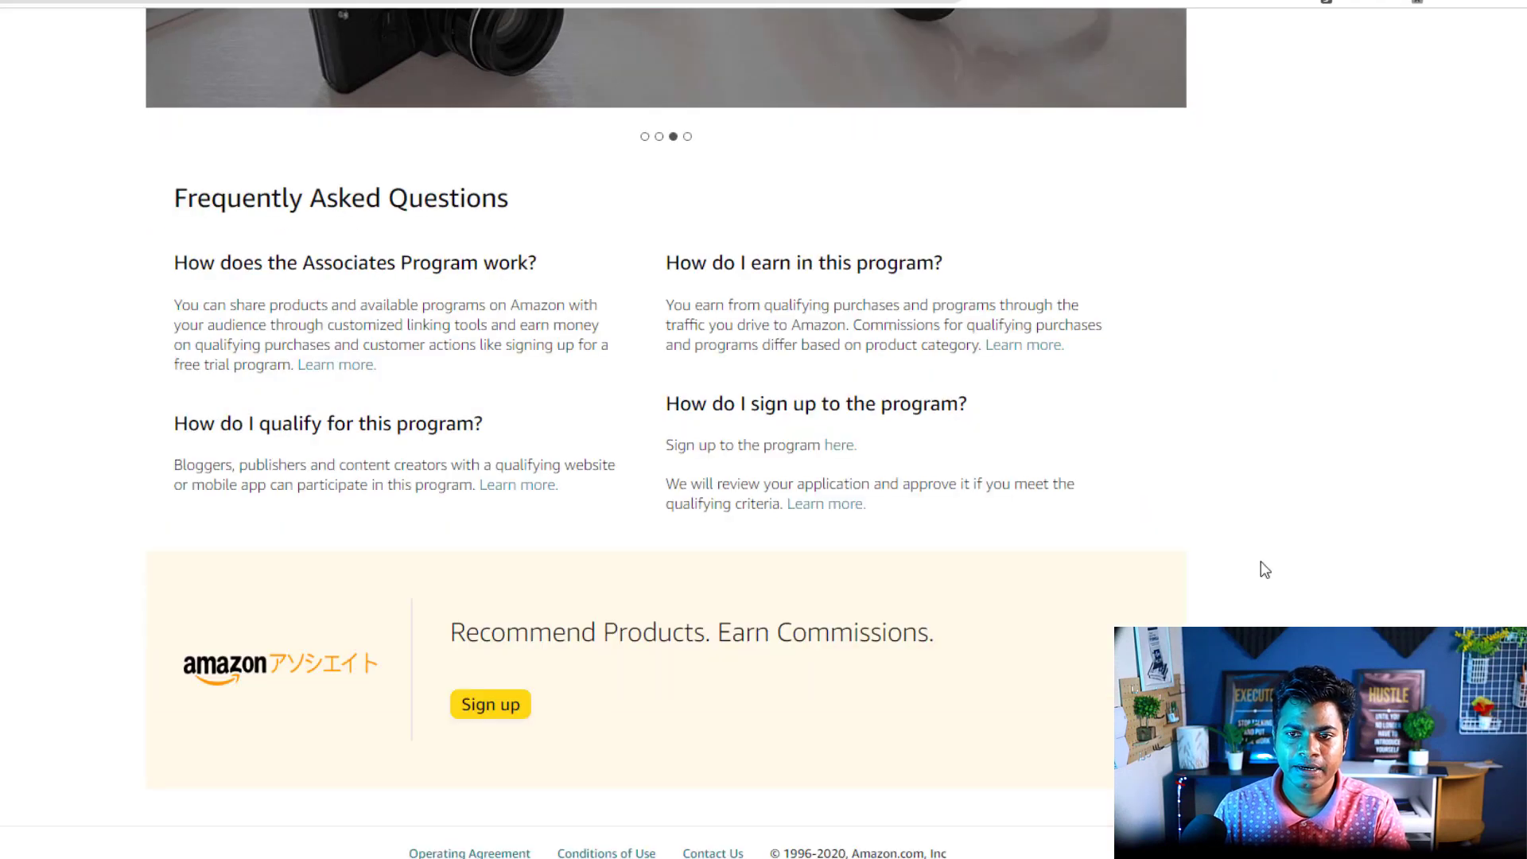
{"action": "scroll", "coordinate": [795, 643], "scroll_direction": "up", "scroll_amount": 3}
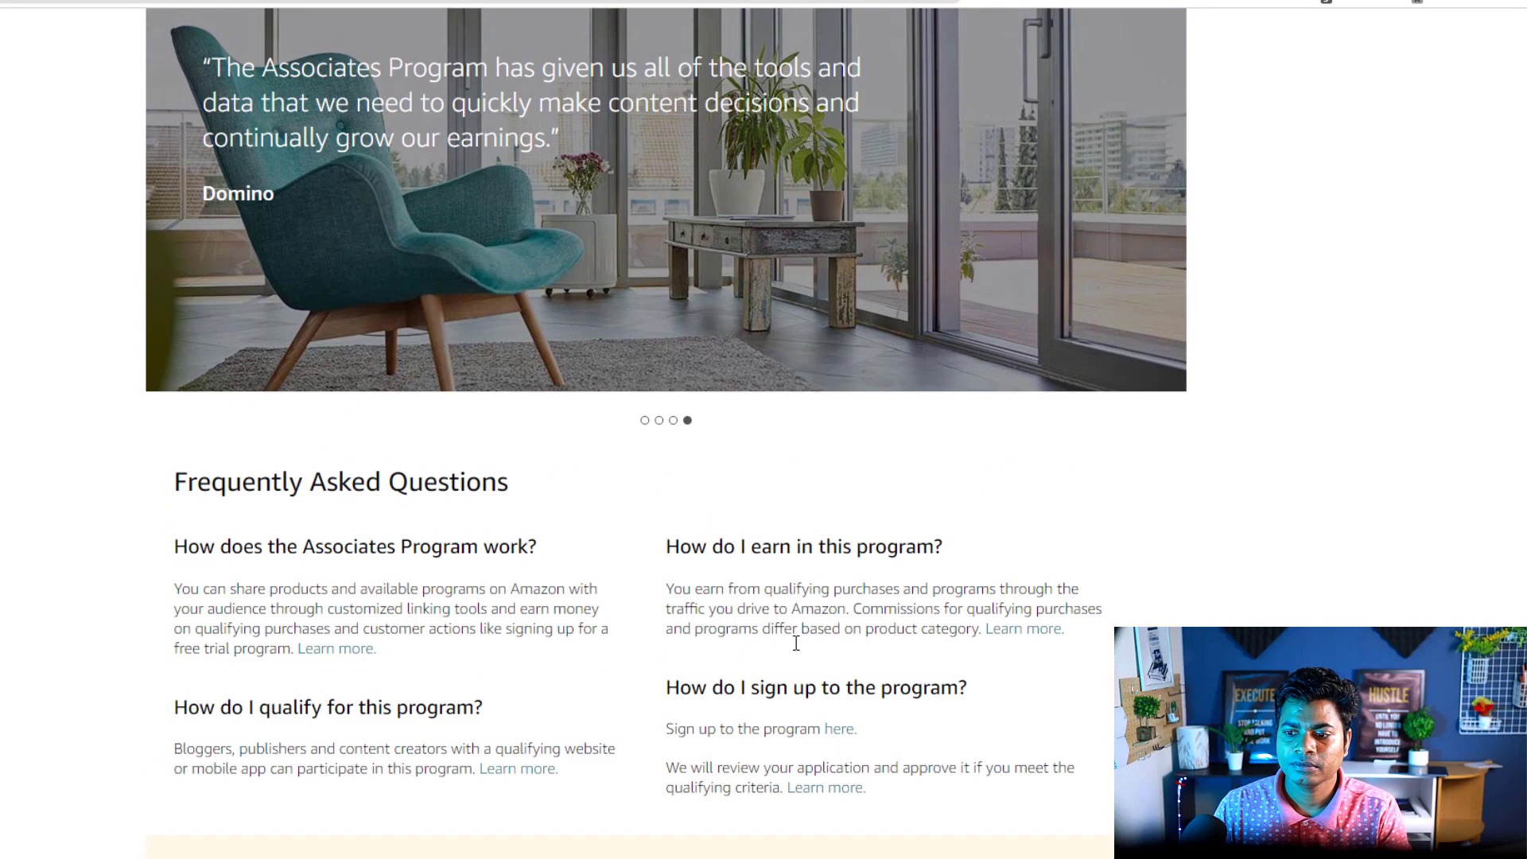
{"action": "scroll", "coordinate": [796, 642], "scroll_direction": "down", "scroll_amount": 3}
Step: Start the Associates sign-up, translate the sign-in page to English, and begin creating a new Amazon account
{"action": "left_click", "coordinate": [501, 705]}
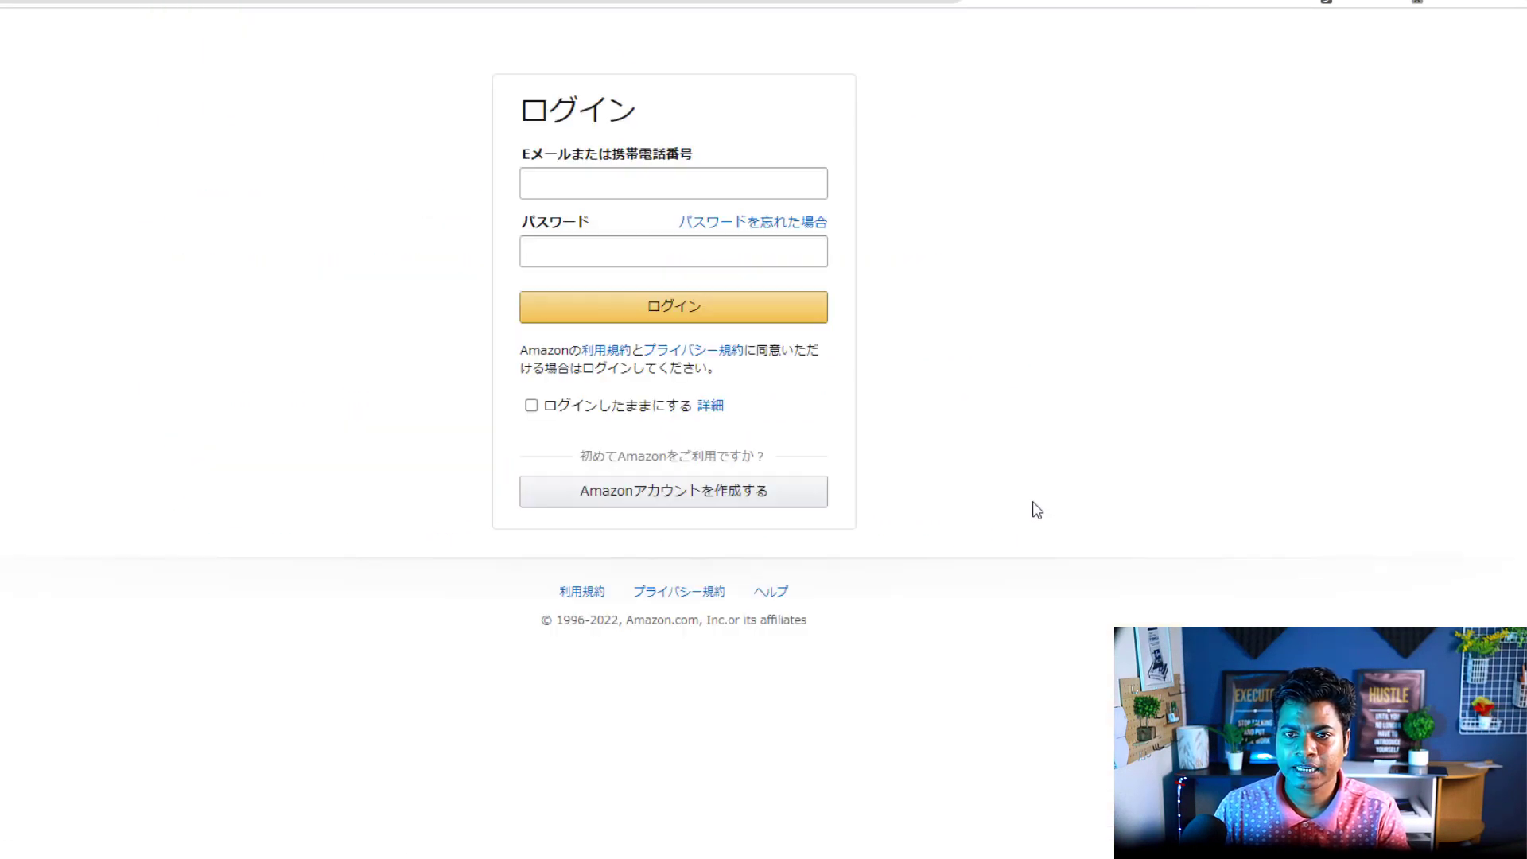
{"action": "left_click", "coordinate": [636, 183]}
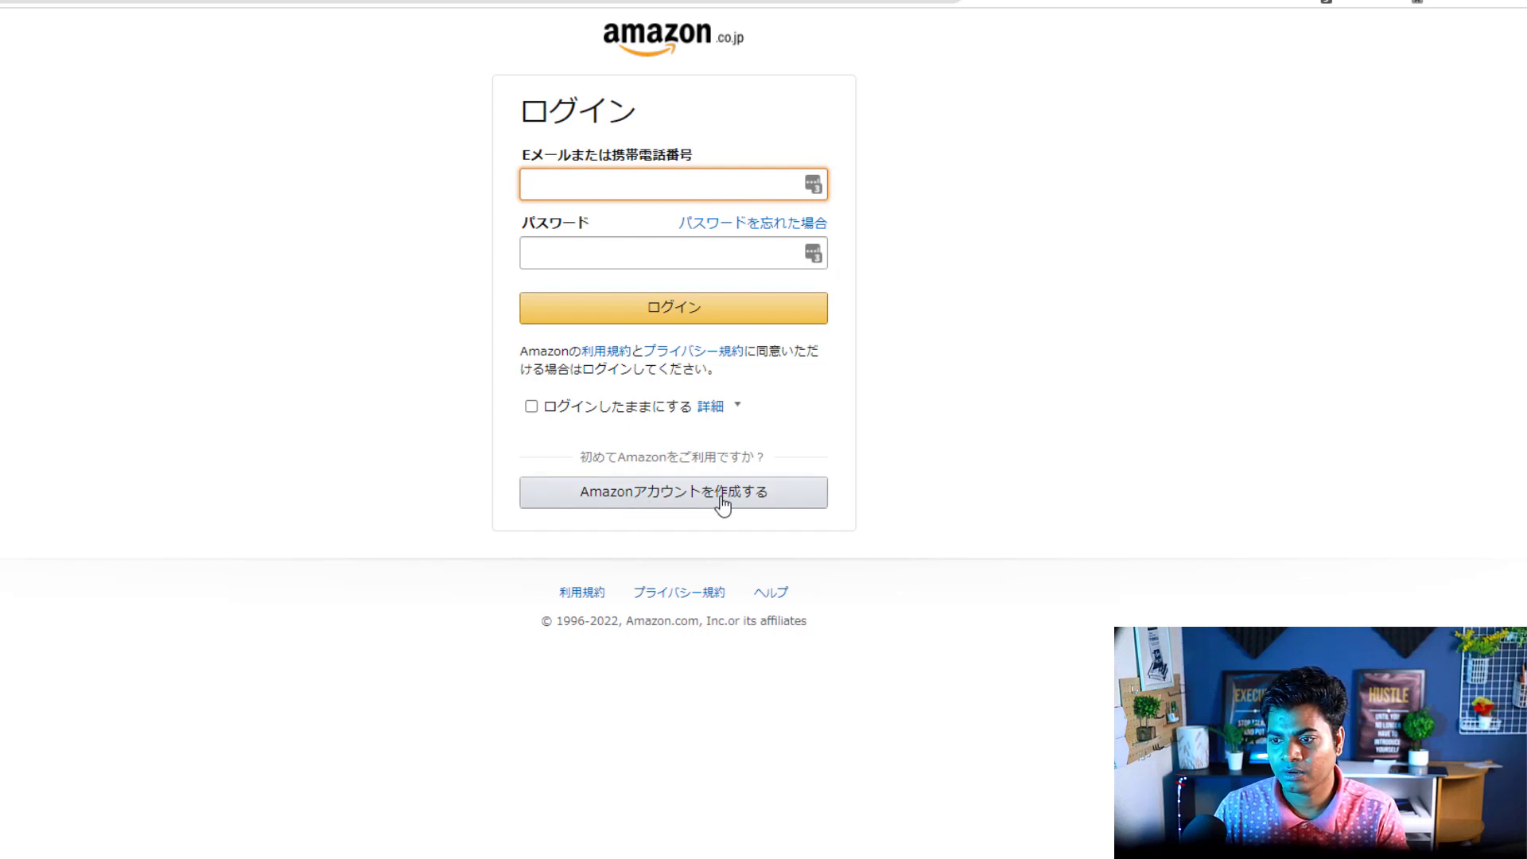
{"action": "right_click", "coordinate": [1116, 328]}
{"action": "left_click", "coordinate": [1202, 566]}
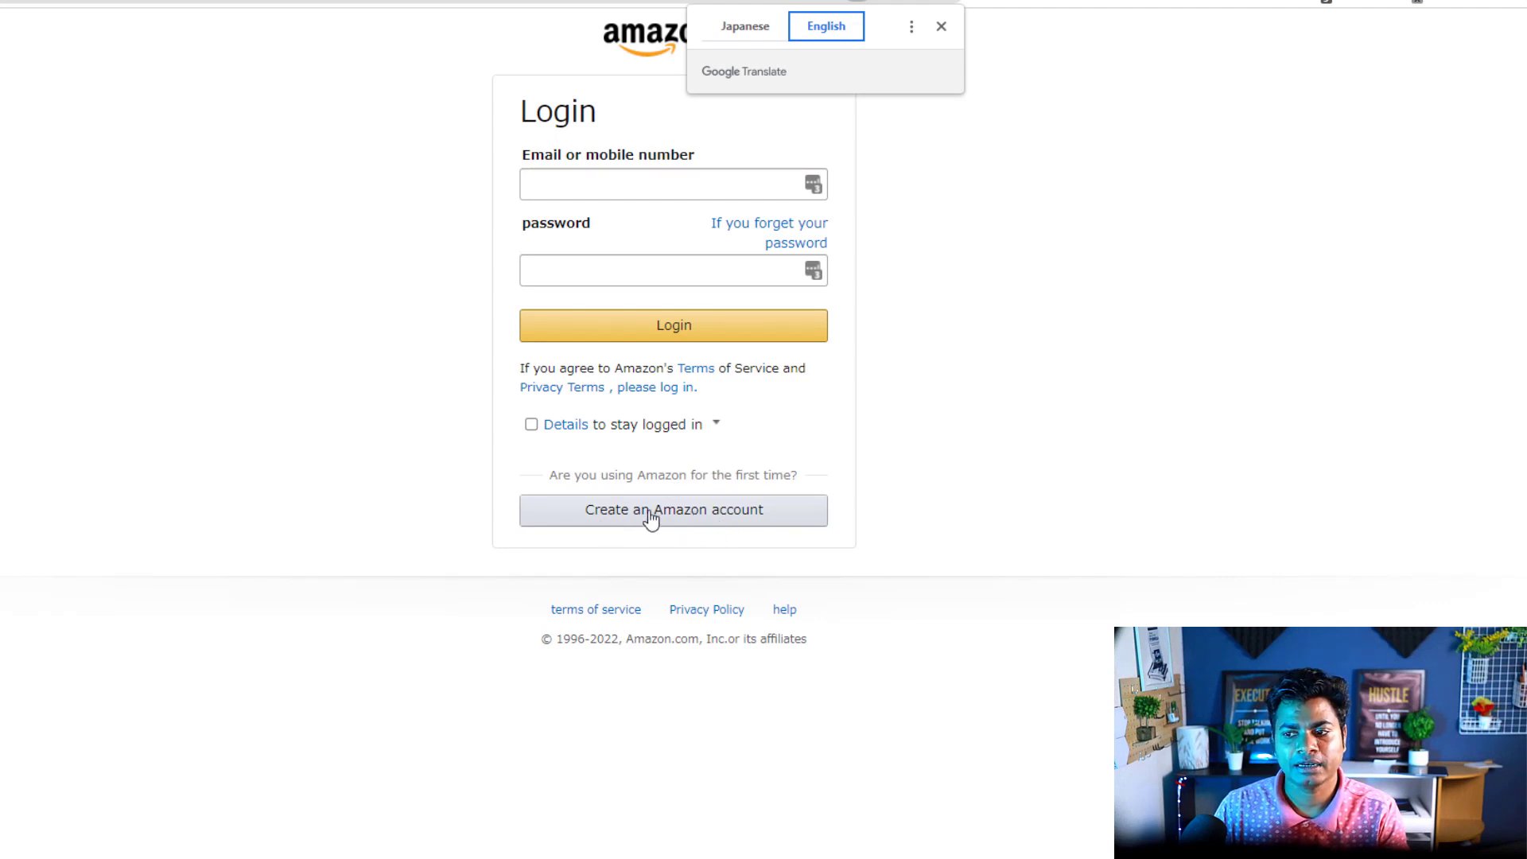
{"action": "left_click", "coordinate": [651, 518]}
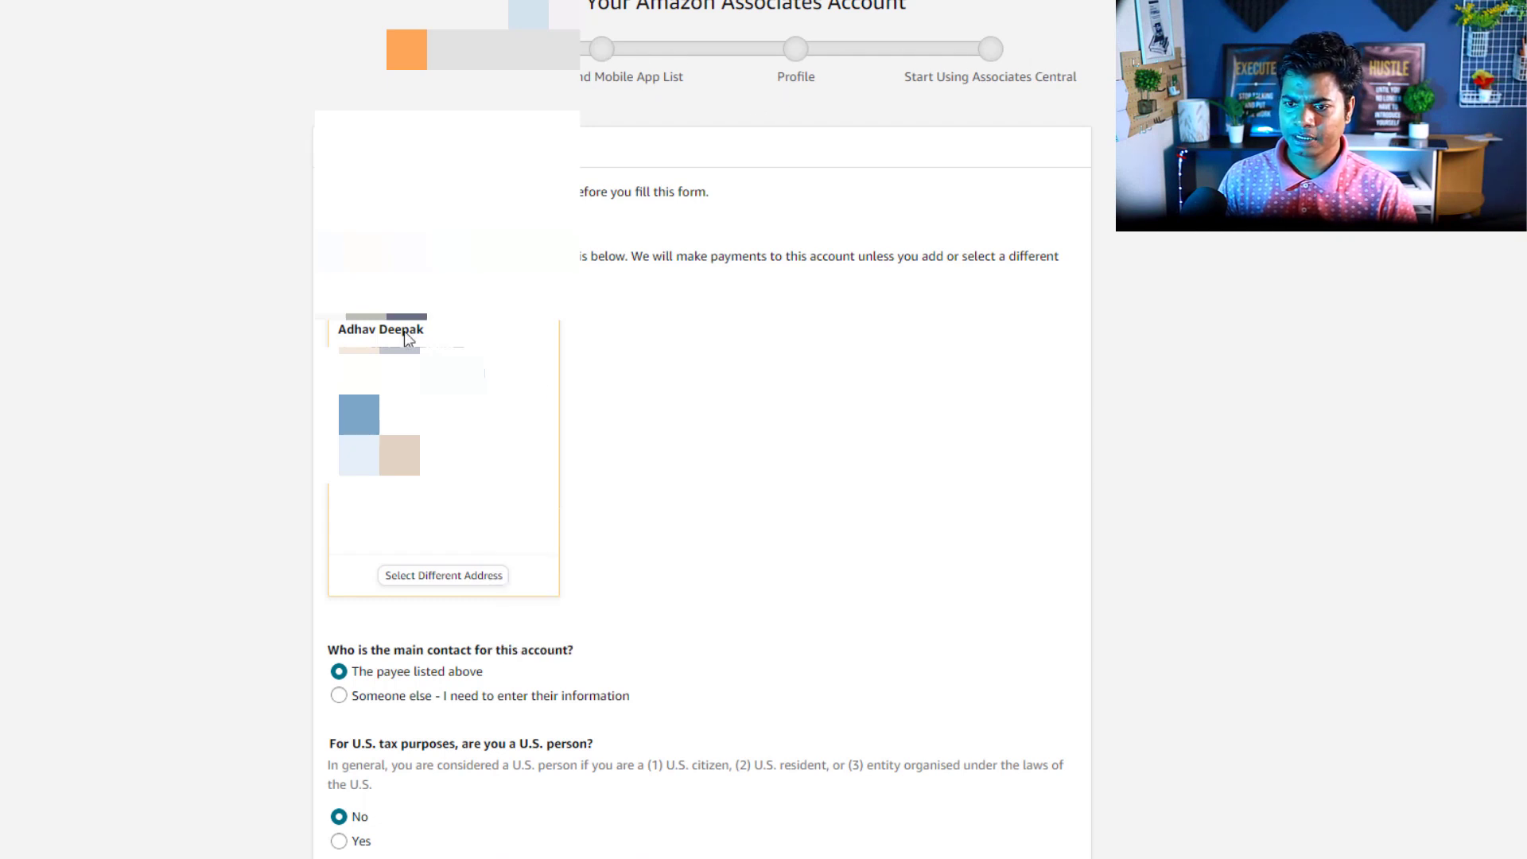
Step: Keep U.S. person as No, answer 'no' to VAT registration, and continue to the website list
{"action": "scroll", "coordinate": [610, 482], "scroll_direction": "down", "scroll_amount": 4}
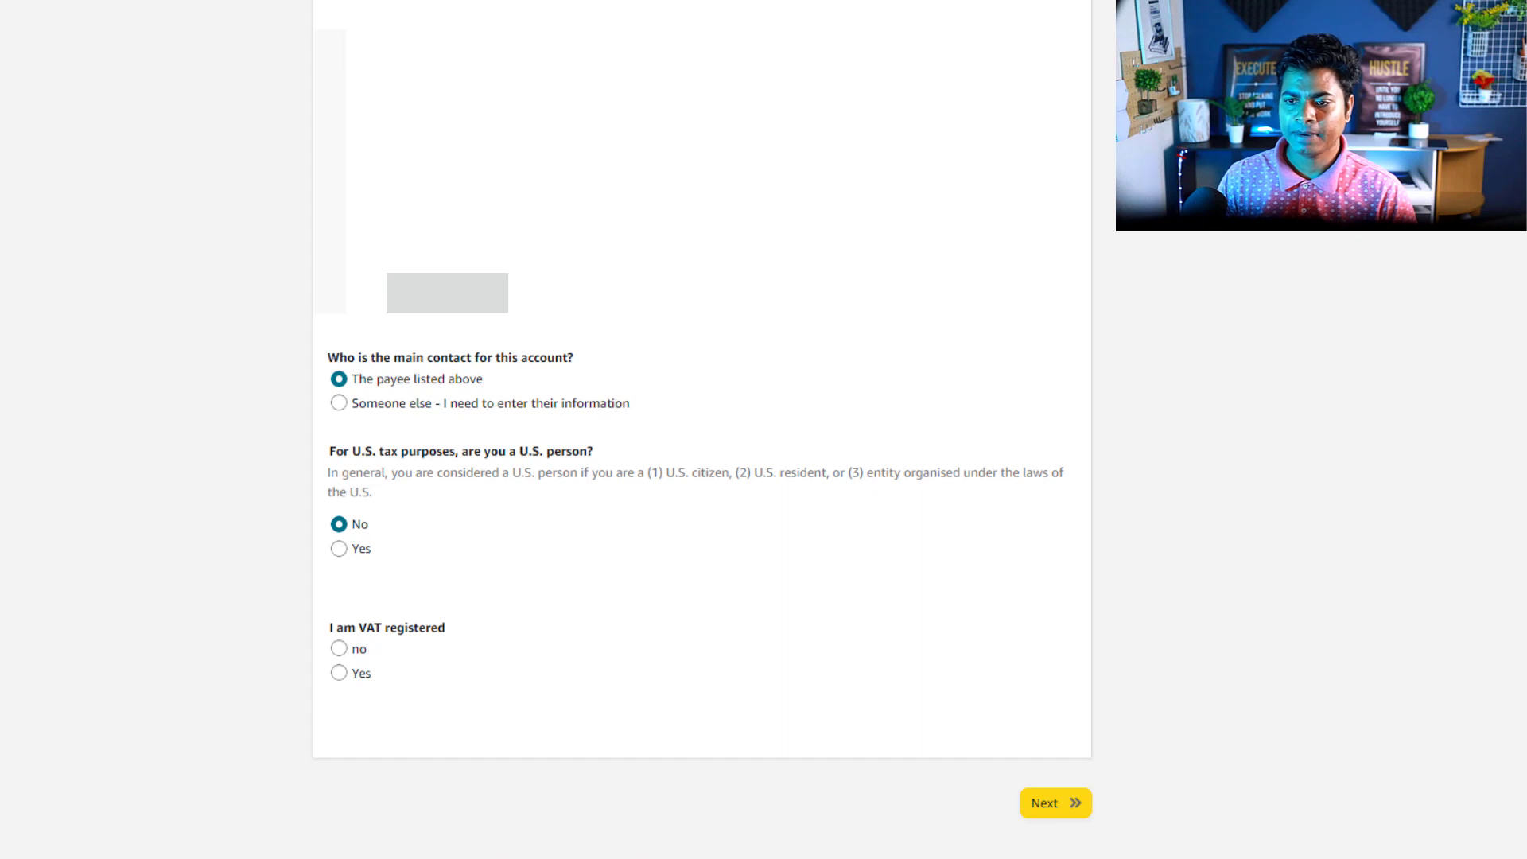
{"action": "scroll", "coordinate": [646, 437], "scroll_direction": "down", "scroll_amount": 2}
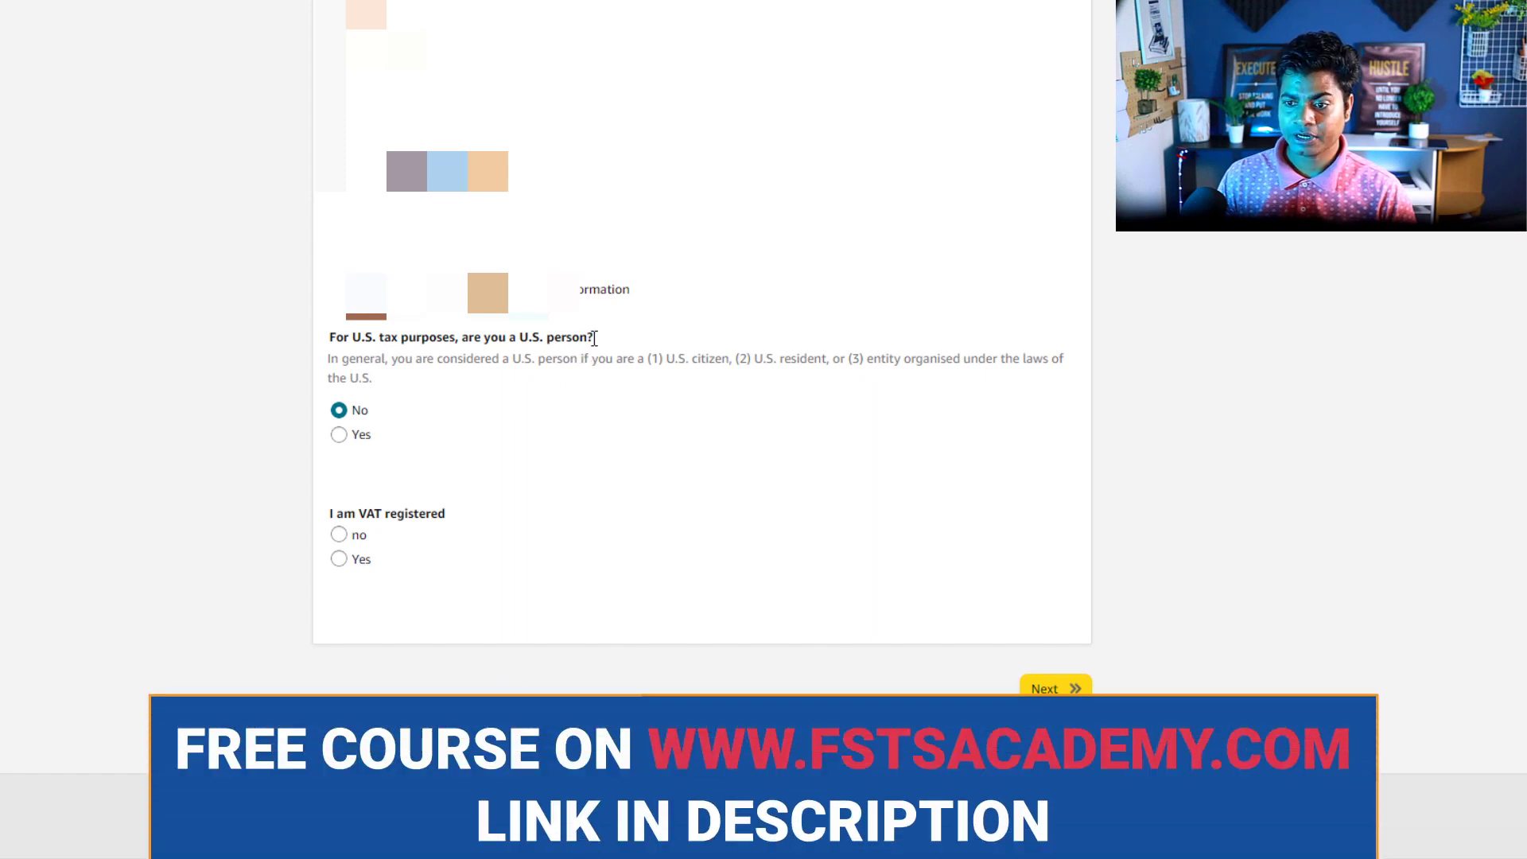
{"action": "left_click_drag", "start_coordinate": [595, 338], "coordinate": [335, 338]}
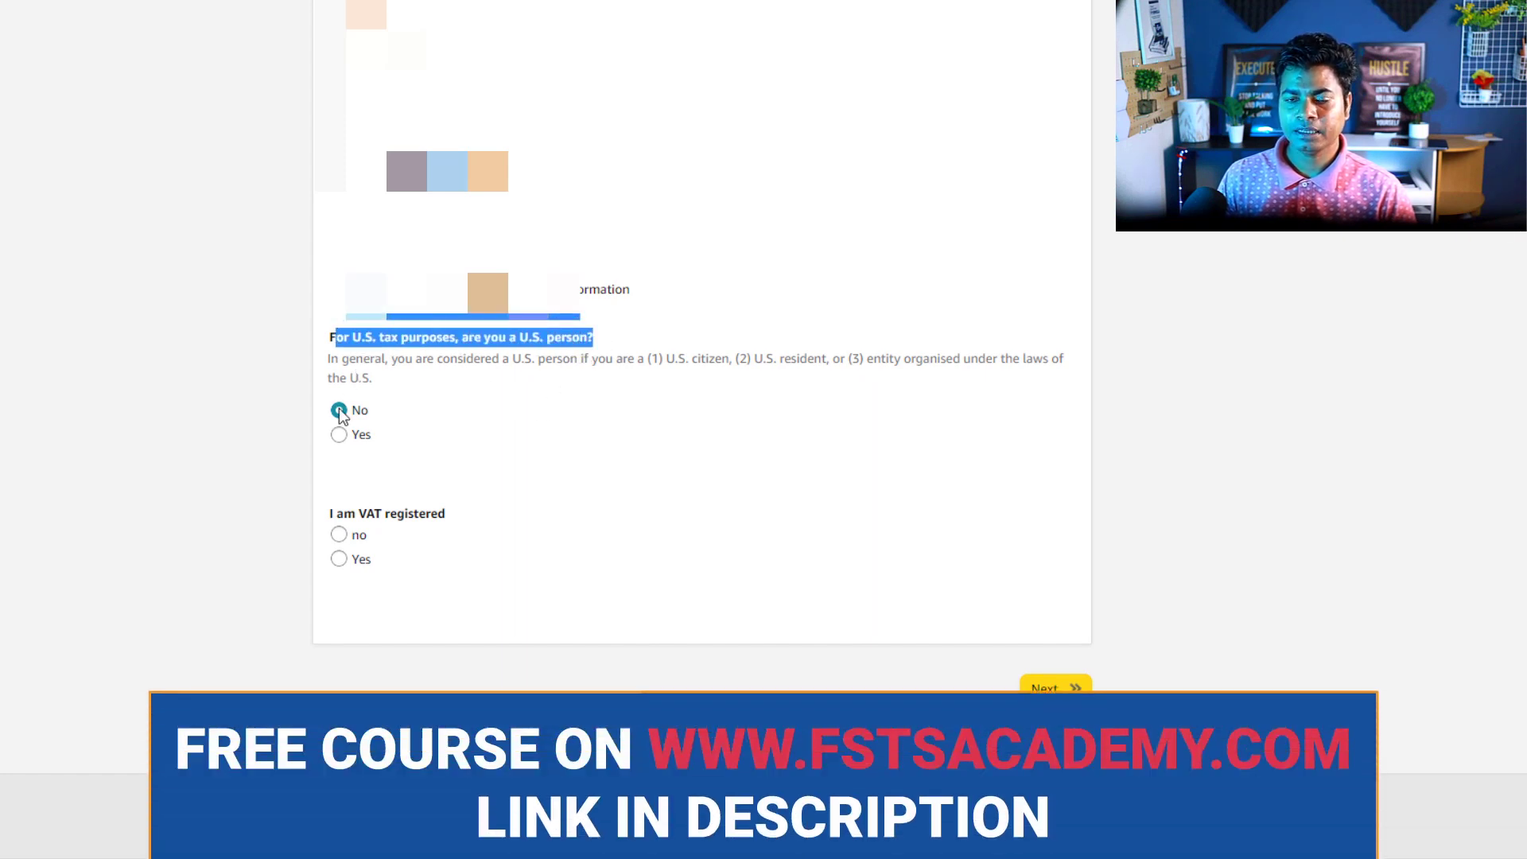
{"action": "left_click", "coordinate": [481, 413]}
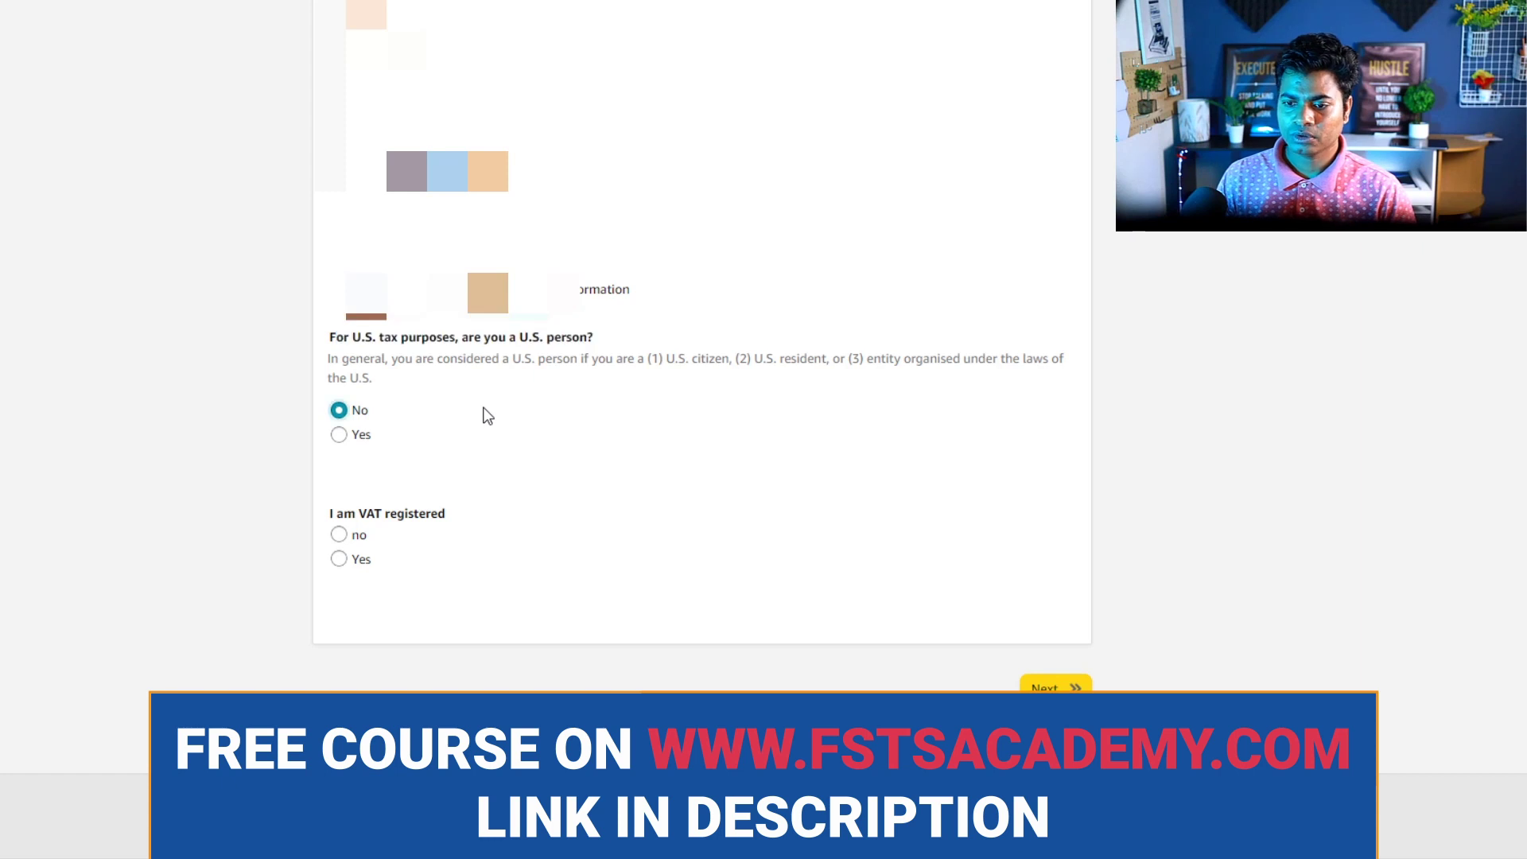
{"action": "left_click", "coordinate": [339, 534]}
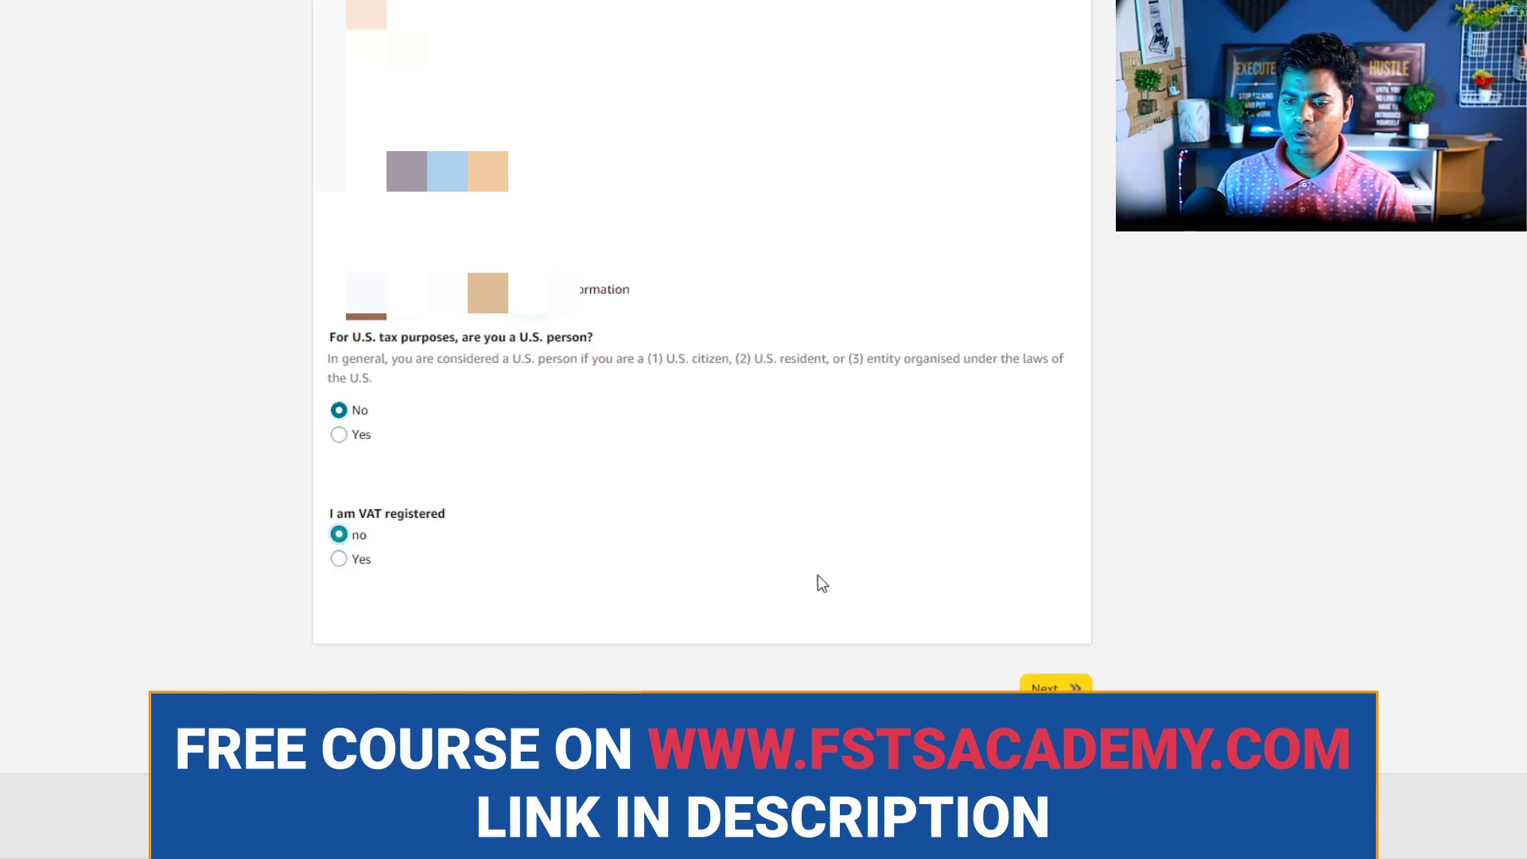
{"action": "left_click", "coordinate": [1053, 687]}
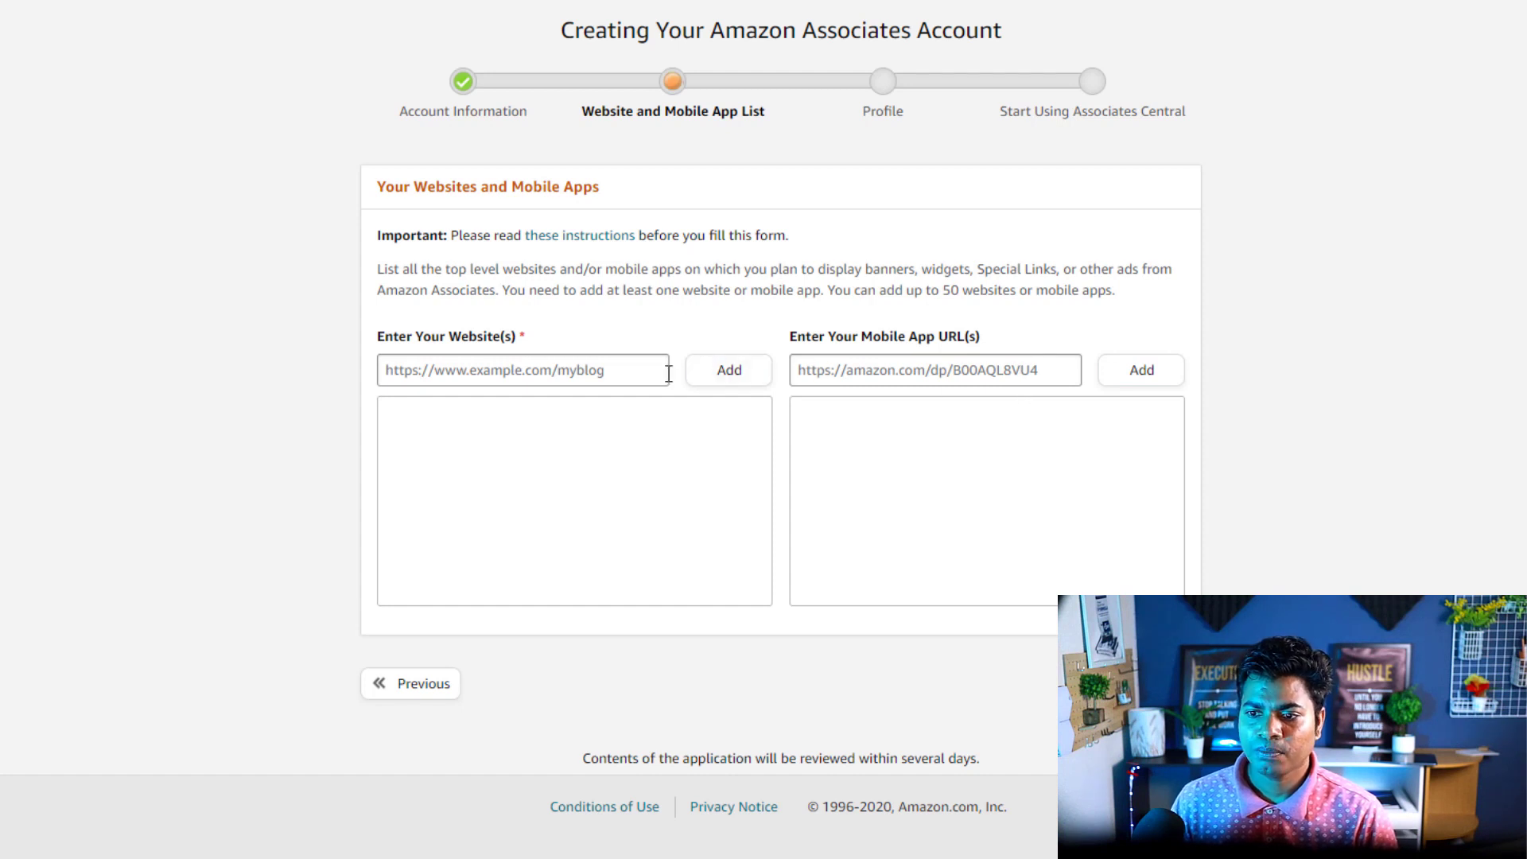
Step: Copy the blog's URL from the site, paste it into the website field, and add it
{"action": "left_click", "coordinate": [610, 372]}
{"action": "type", "text": "d"}
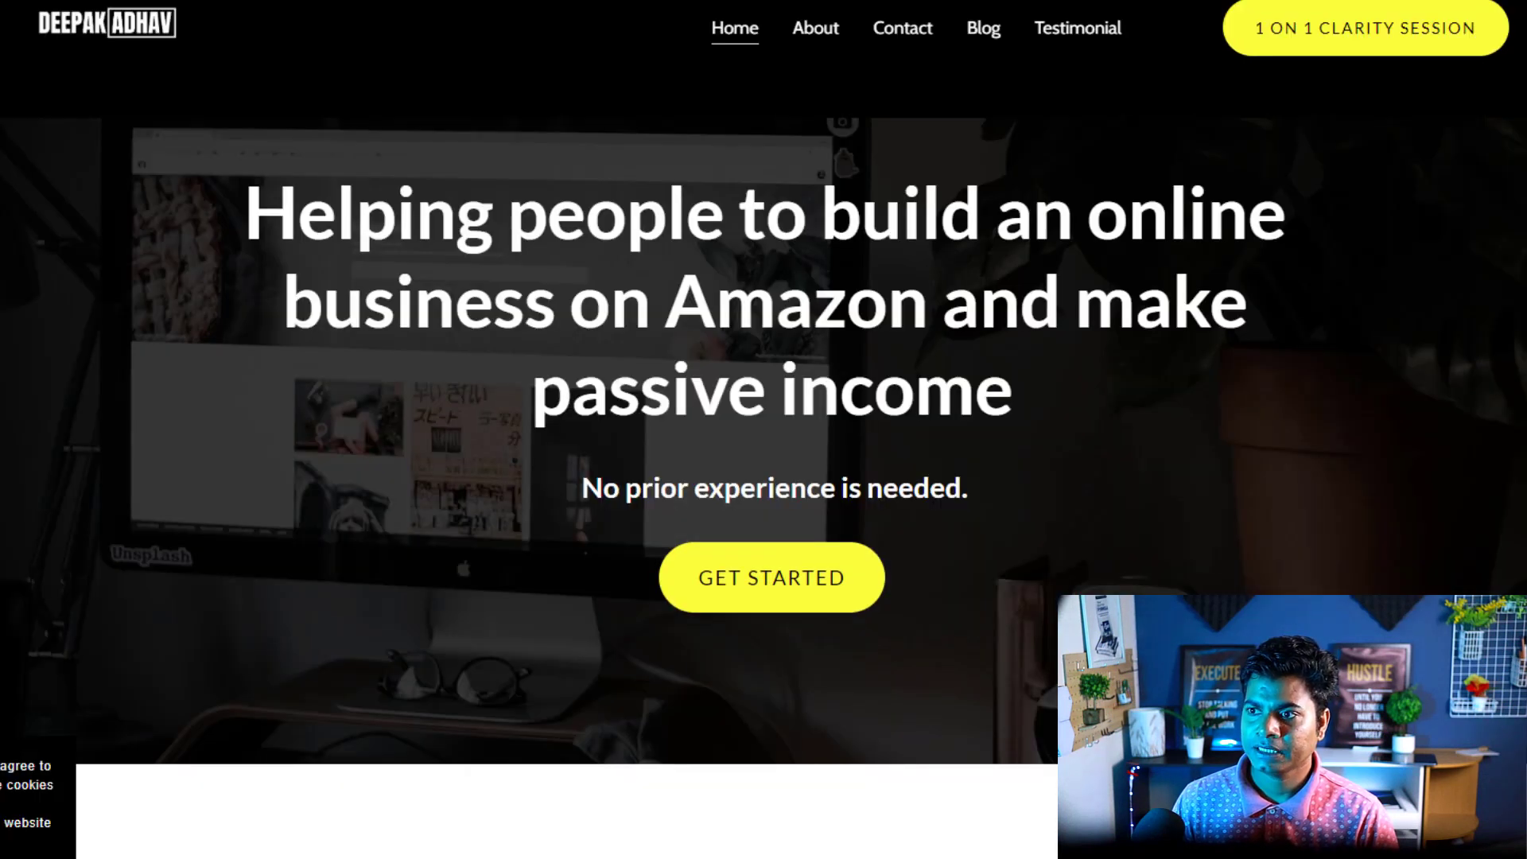
{"action": "left_click", "coordinate": [984, 32]}
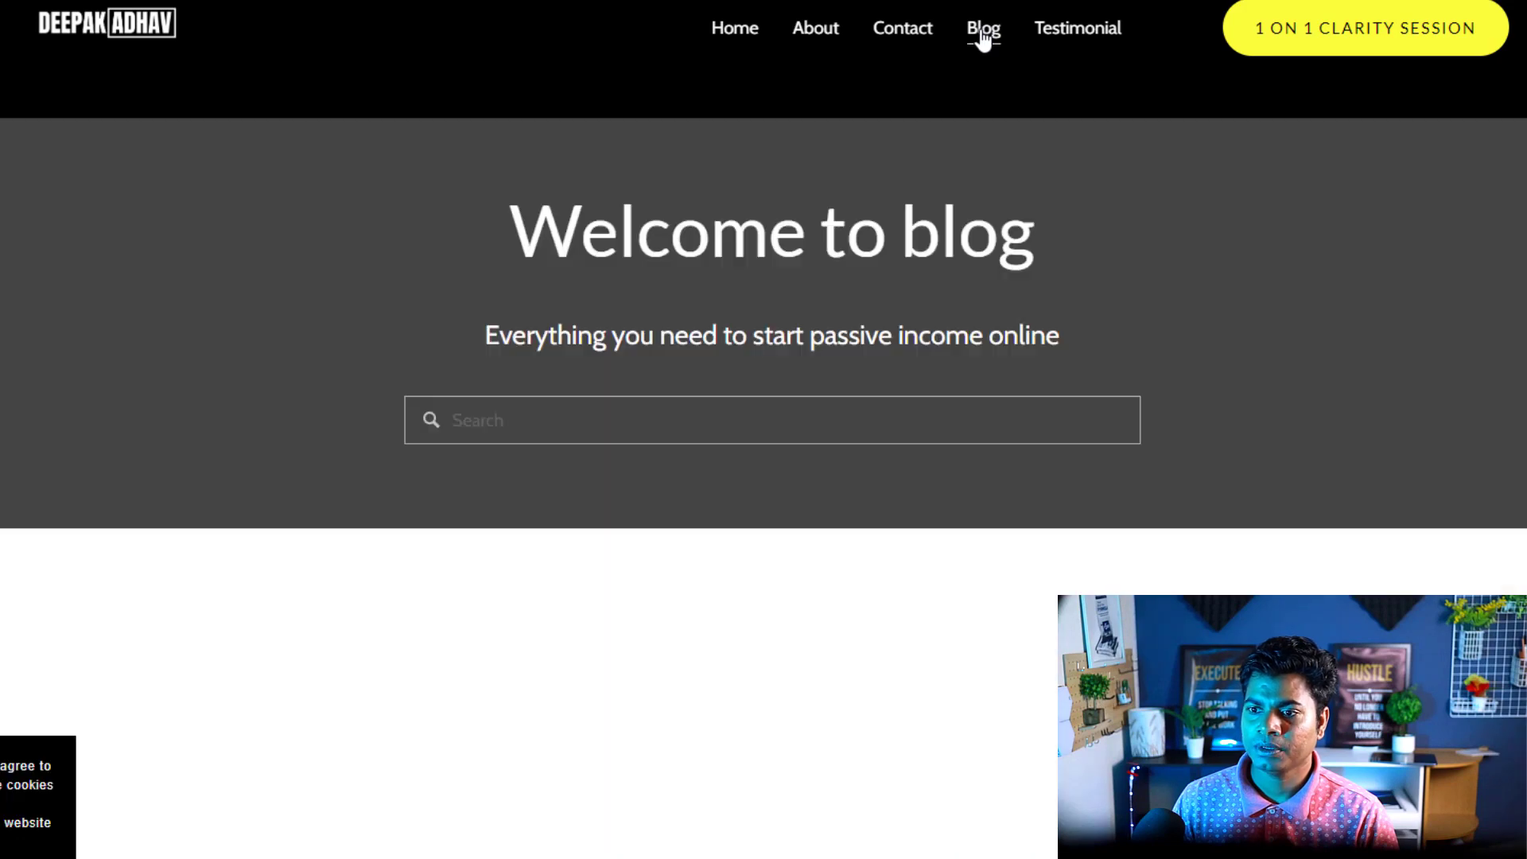
{"action": "scroll", "coordinate": [1000, 507], "scroll_direction": "down", "scroll_amount": 5}
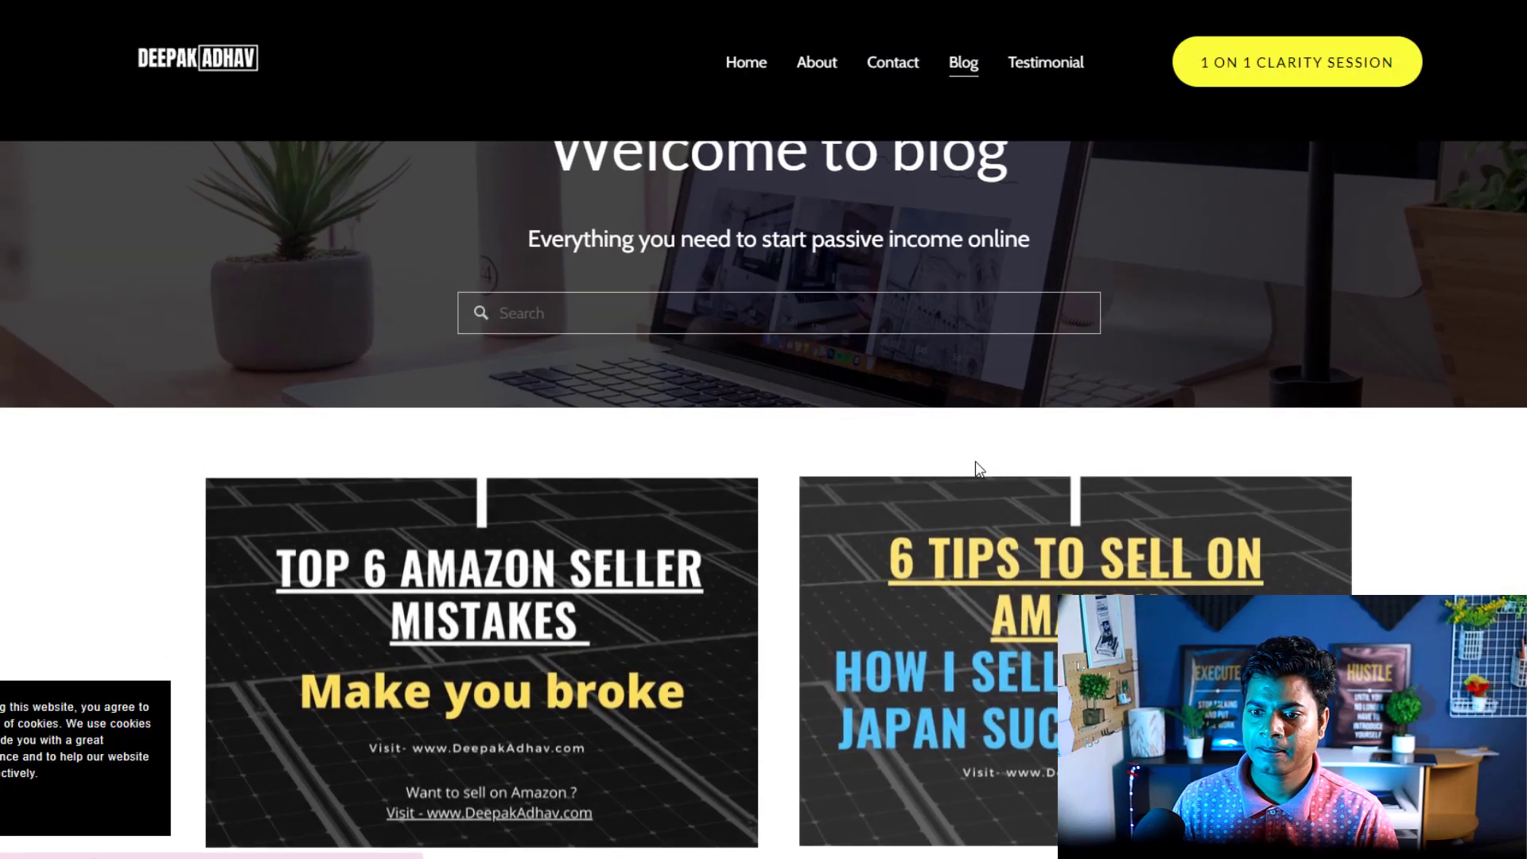
{"action": "scroll", "coordinate": [978, 469], "scroll_direction": "down", "scroll_amount": 10}
{"action": "scroll", "coordinate": [980, 468], "scroll_direction": "down", "scroll_amount": 3}
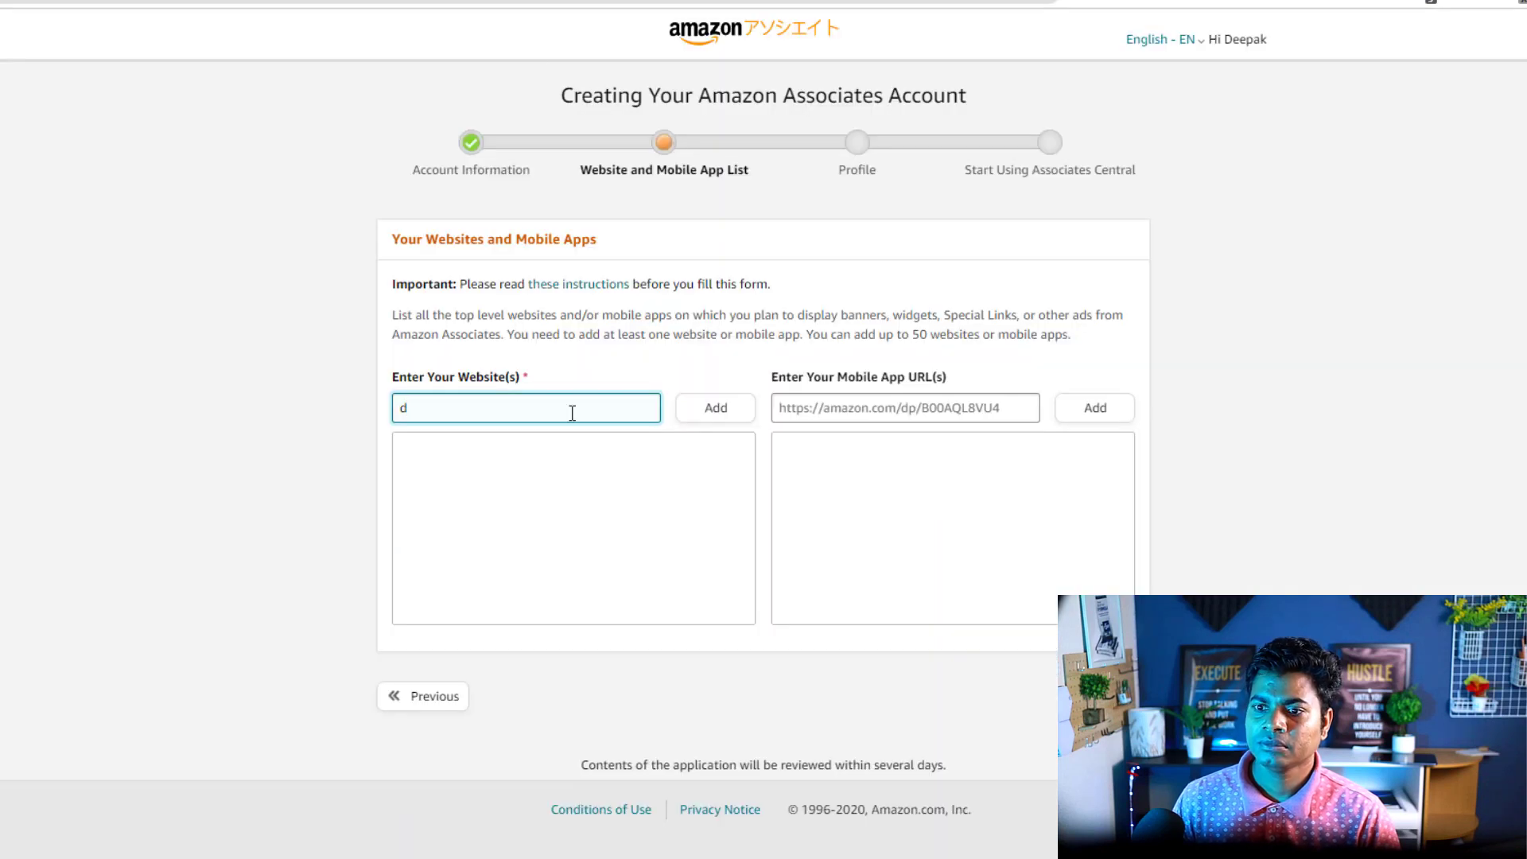
{"action": "double_click", "coordinate": [422, 407]}
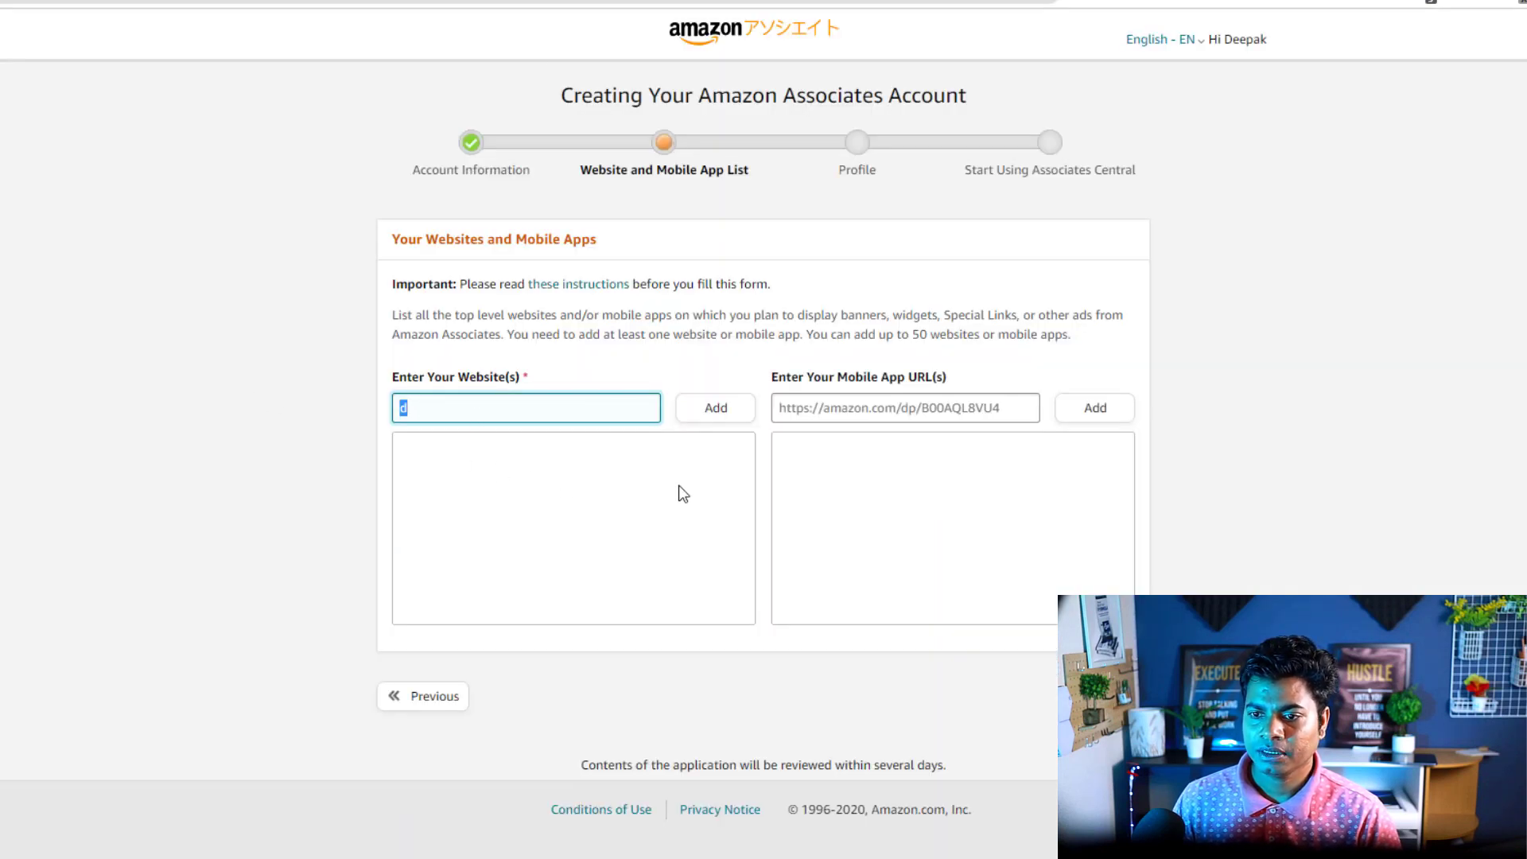
{"action": "type", "text": "https://www.deepakadhav.com/blog"}
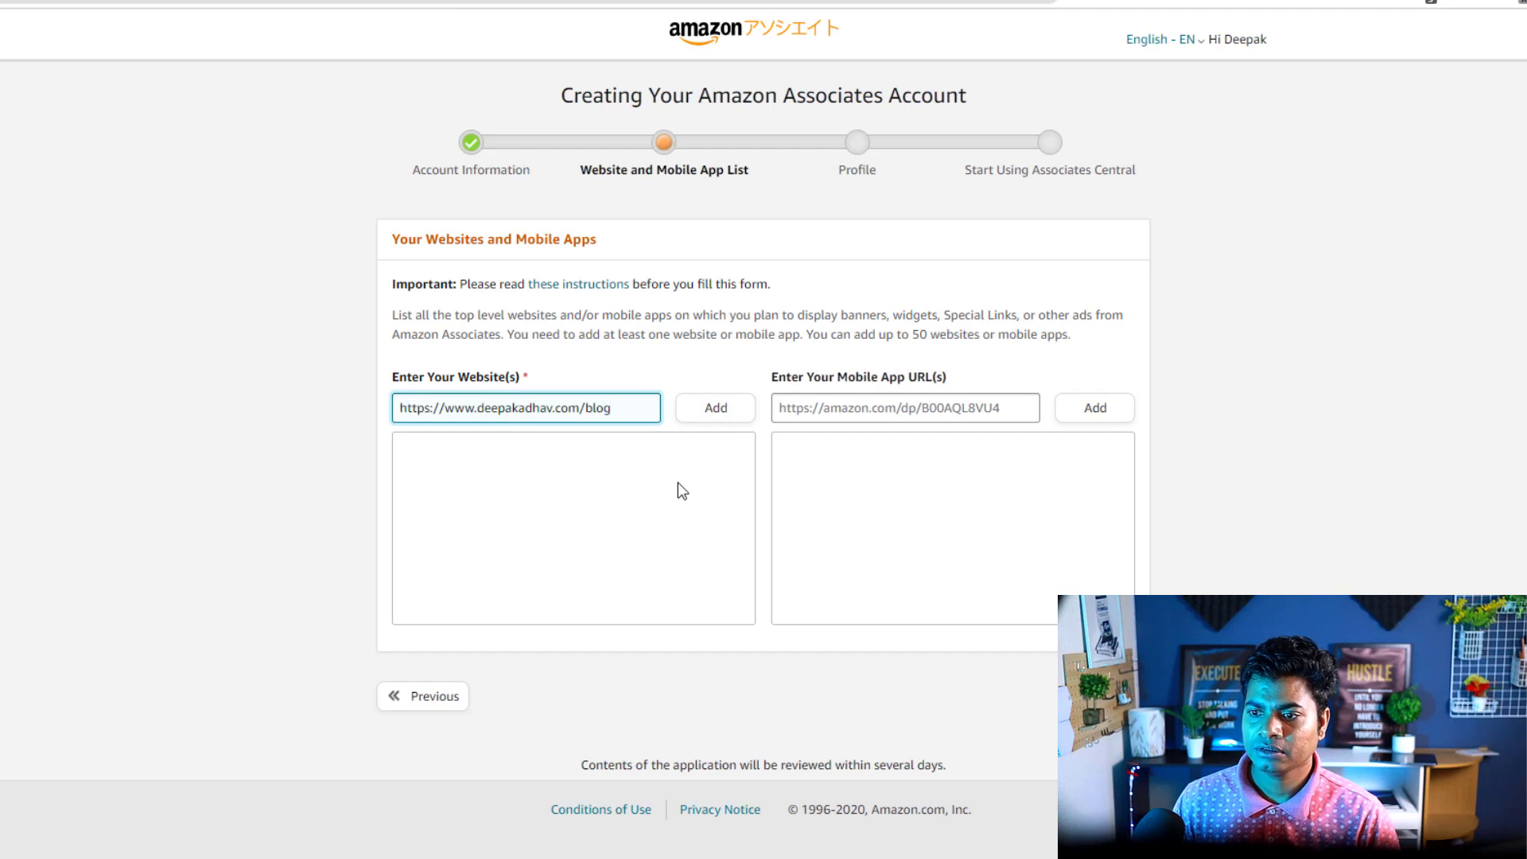
{"action": "left_click", "coordinate": [710, 412]}
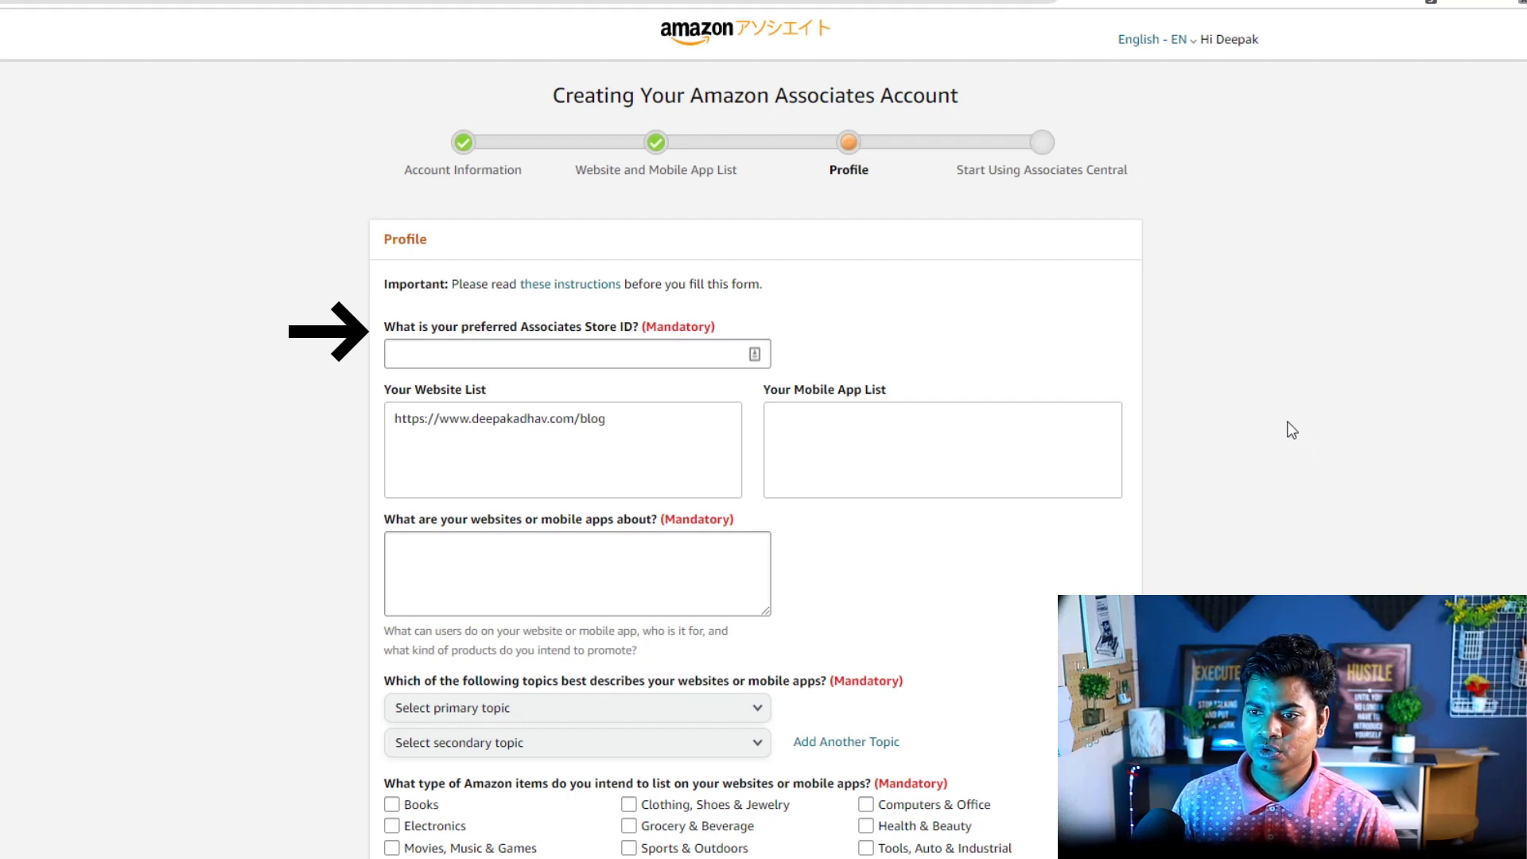
Step: Enter the preferred Store ID in the profile
{"action": "left_click", "coordinate": [716, 352]}
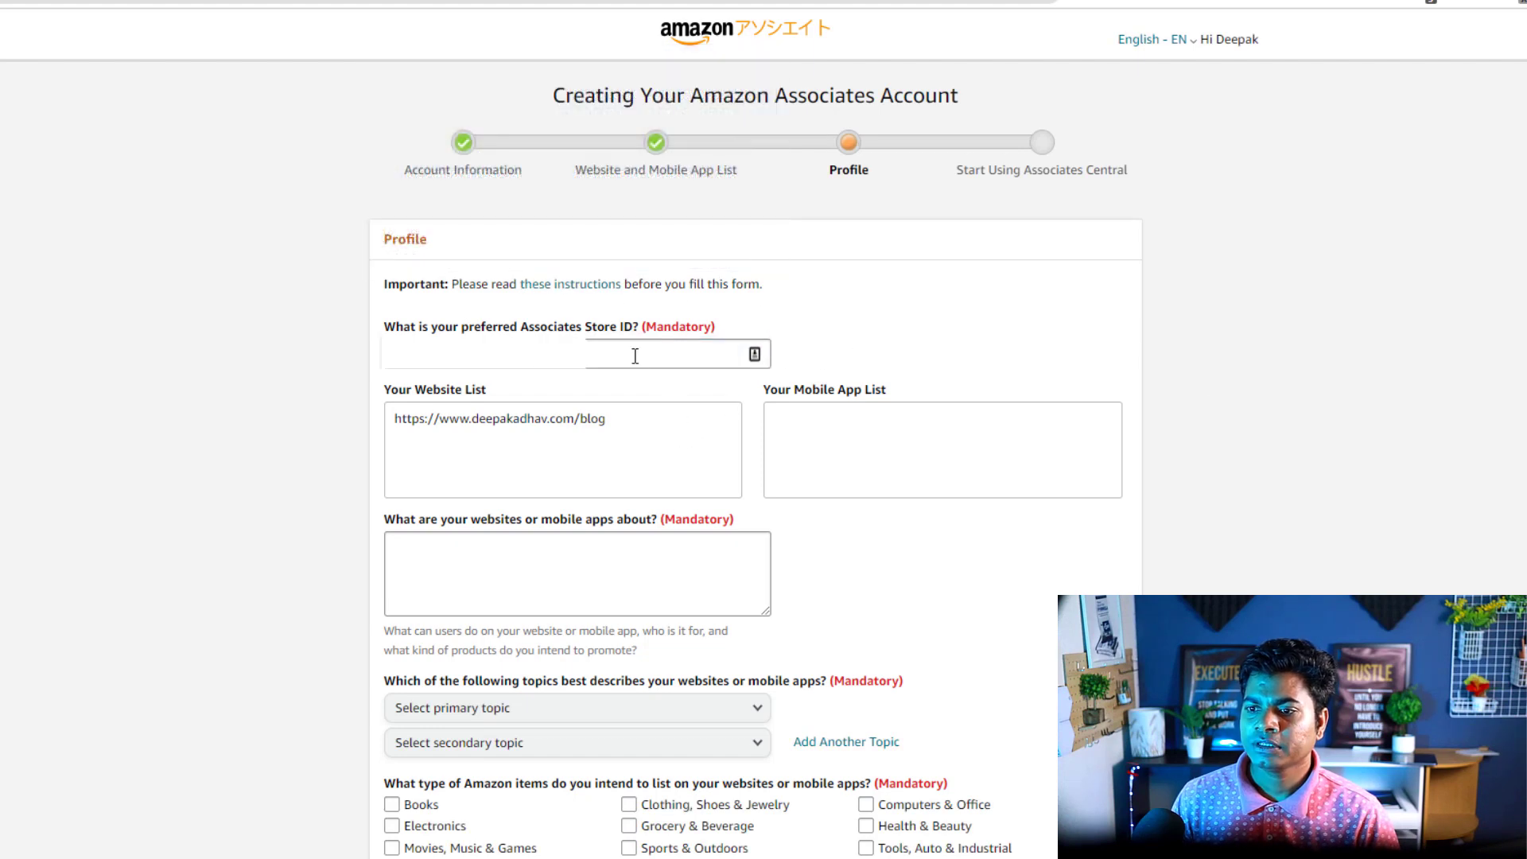
{"action": "mouse_move", "coordinate": [557, 285]}
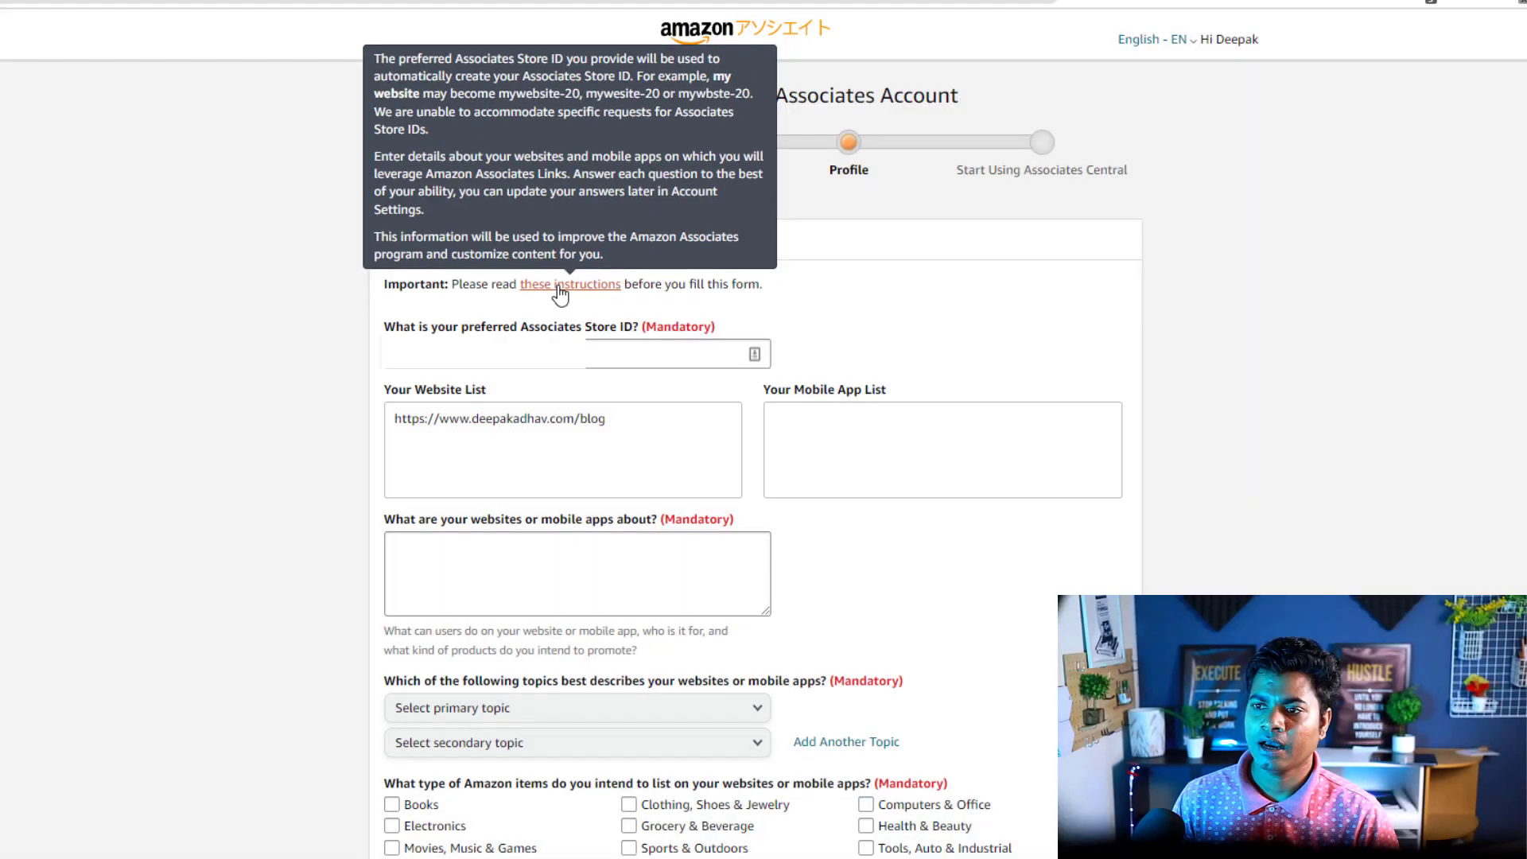
{"action": "left_click", "coordinate": [491, 366]}
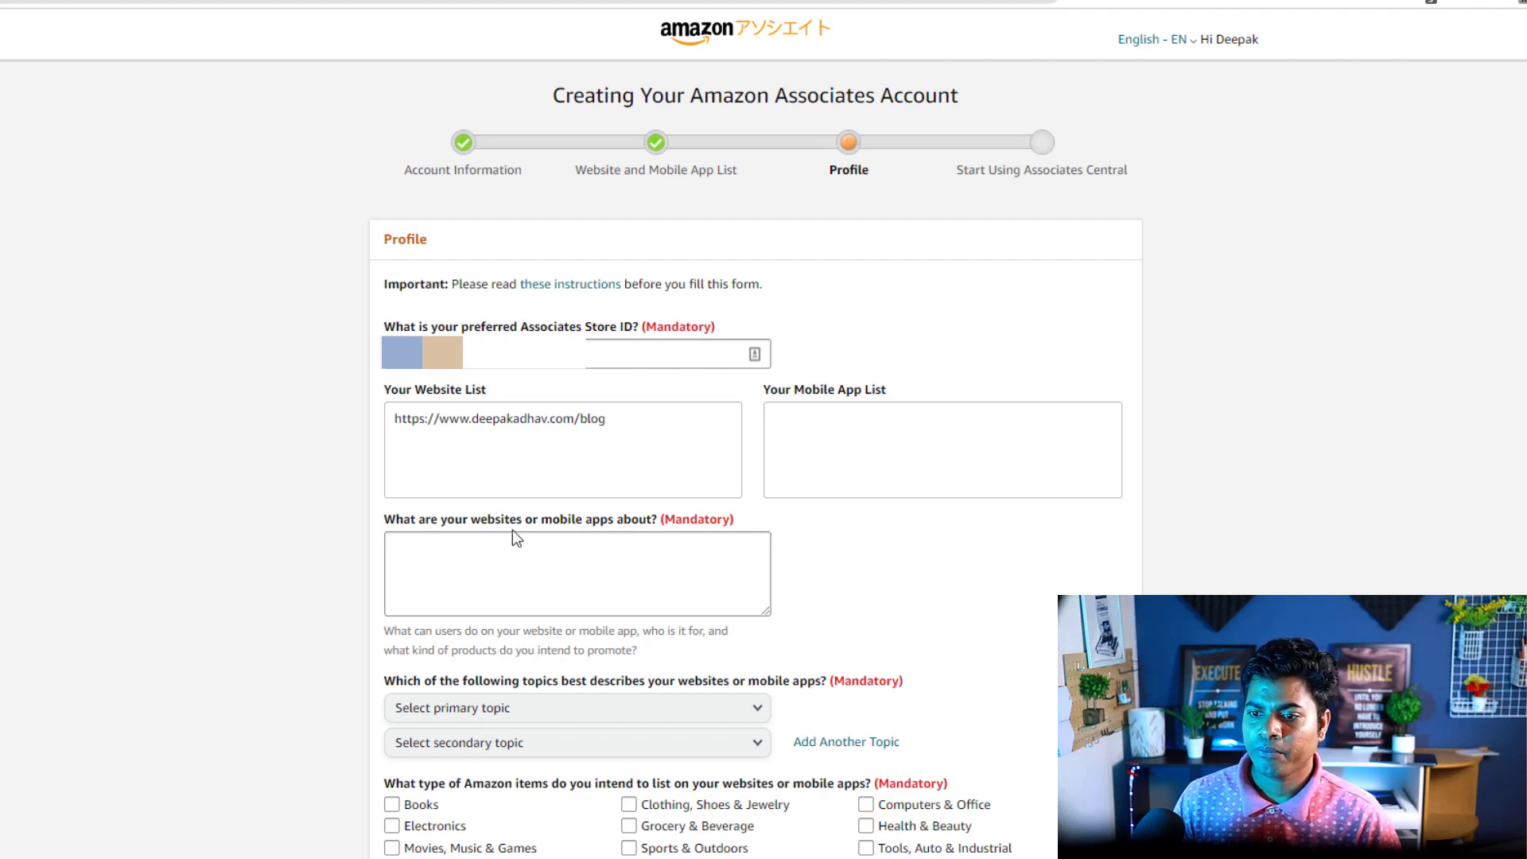
{"action": "left_click", "coordinate": [491, 366]}
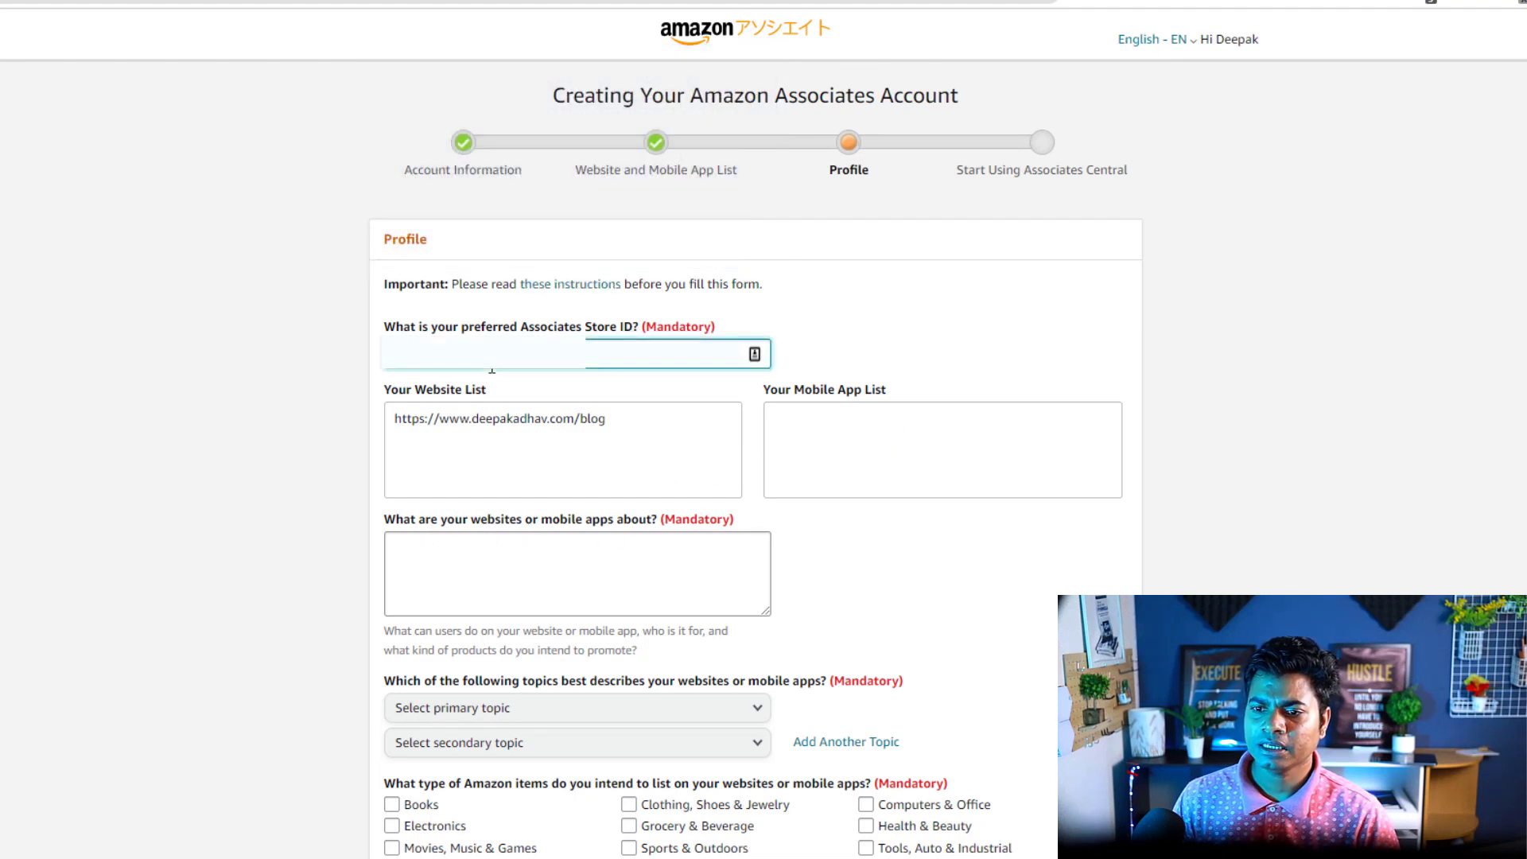
{"action": "left_click", "coordinate": [633, 423]}
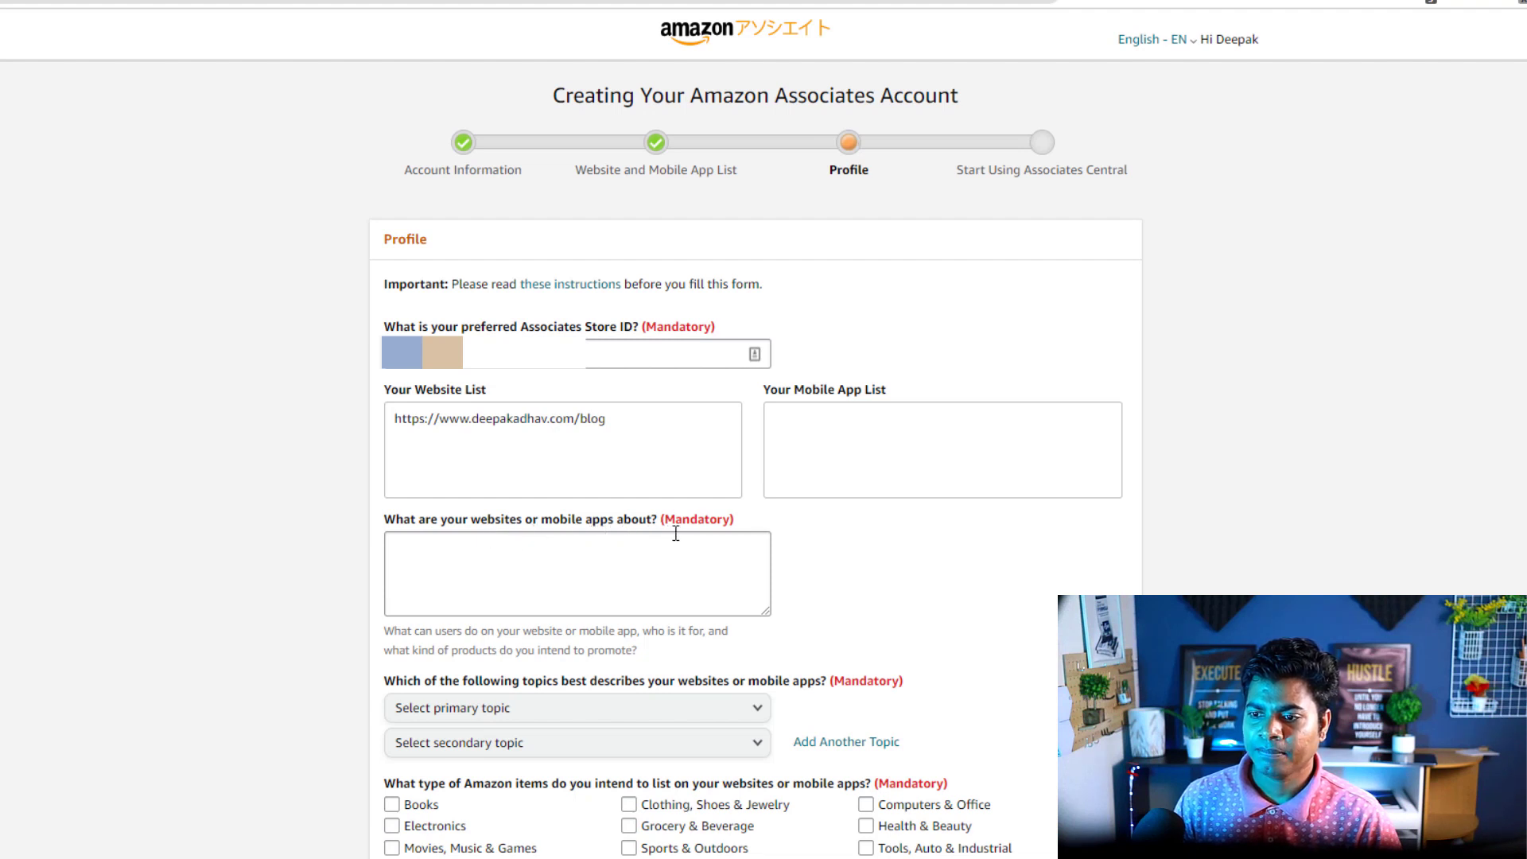
Step: Describe the blog as promoting products and courses, with Education/ School /Reference/News as primary topic
{"action": "left_click", "coordinate": [566, 563]}
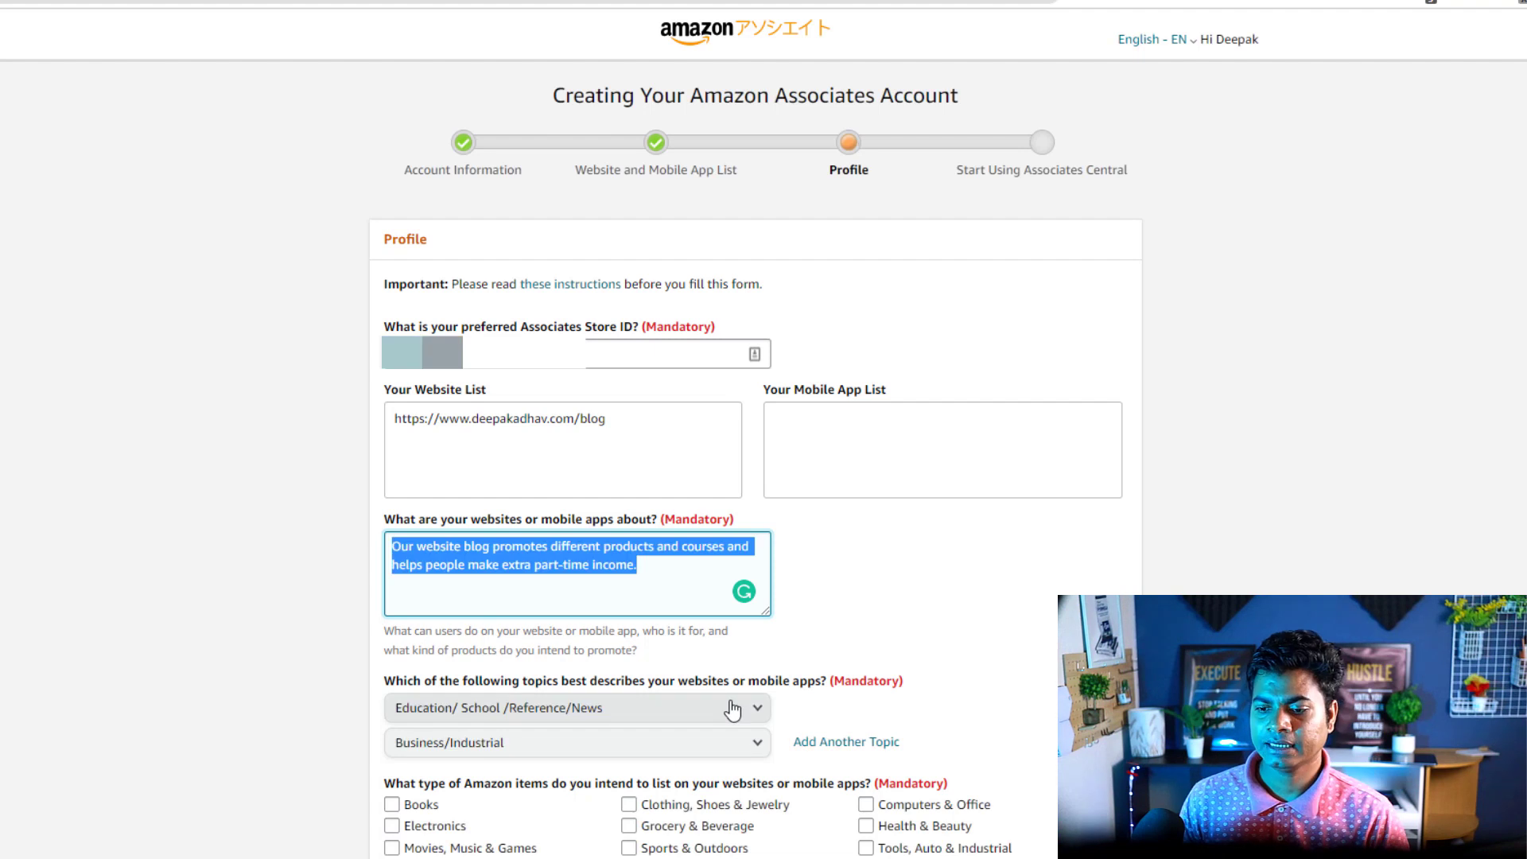
{"action": "left_click", "coordinate": [740, 708]}
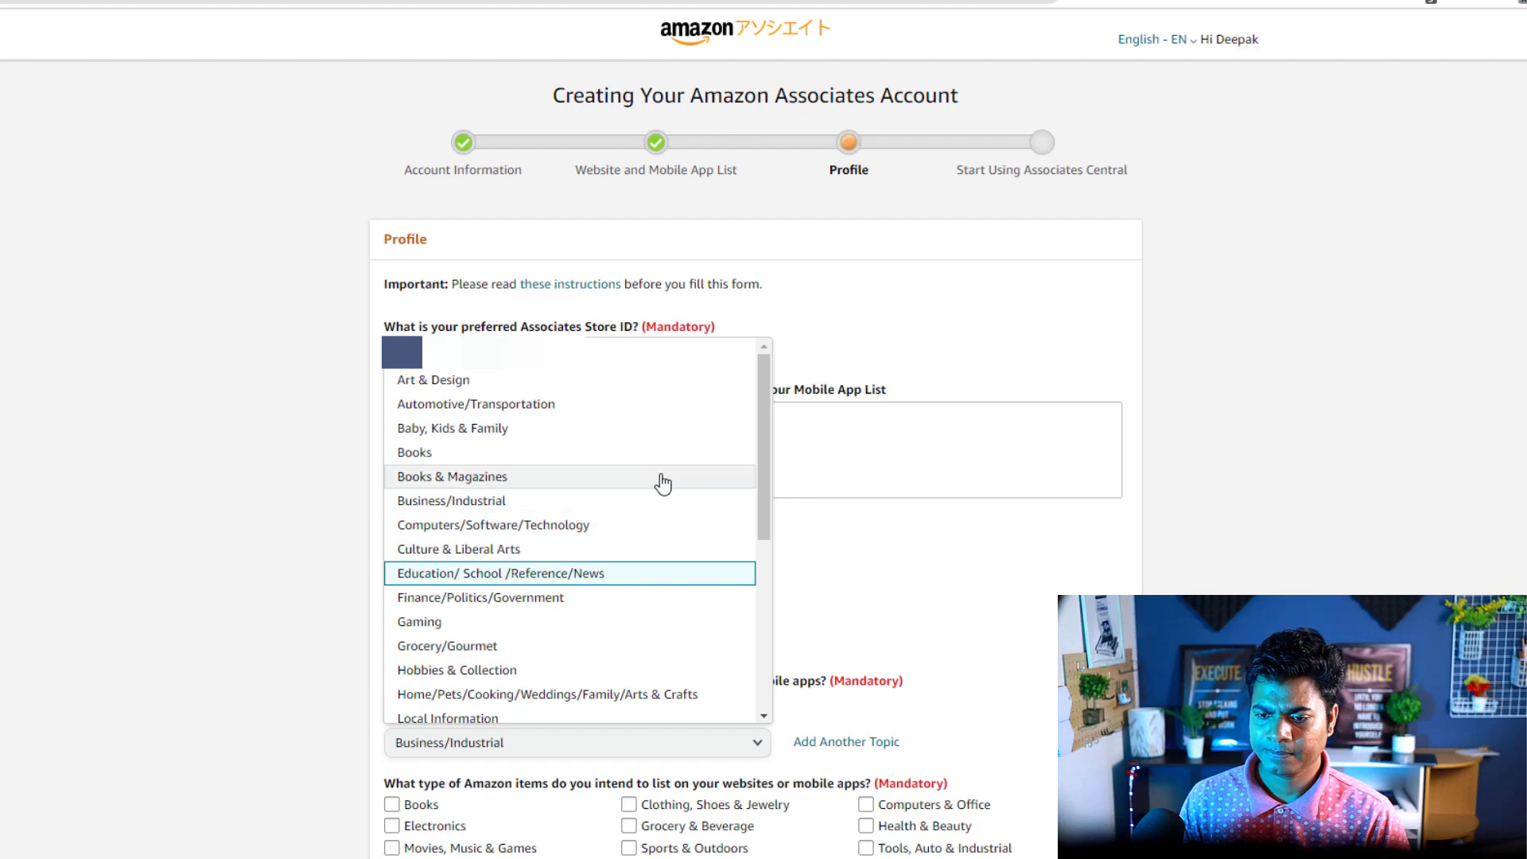
{"action": "left_click", "coordinate": [1066, 539]}
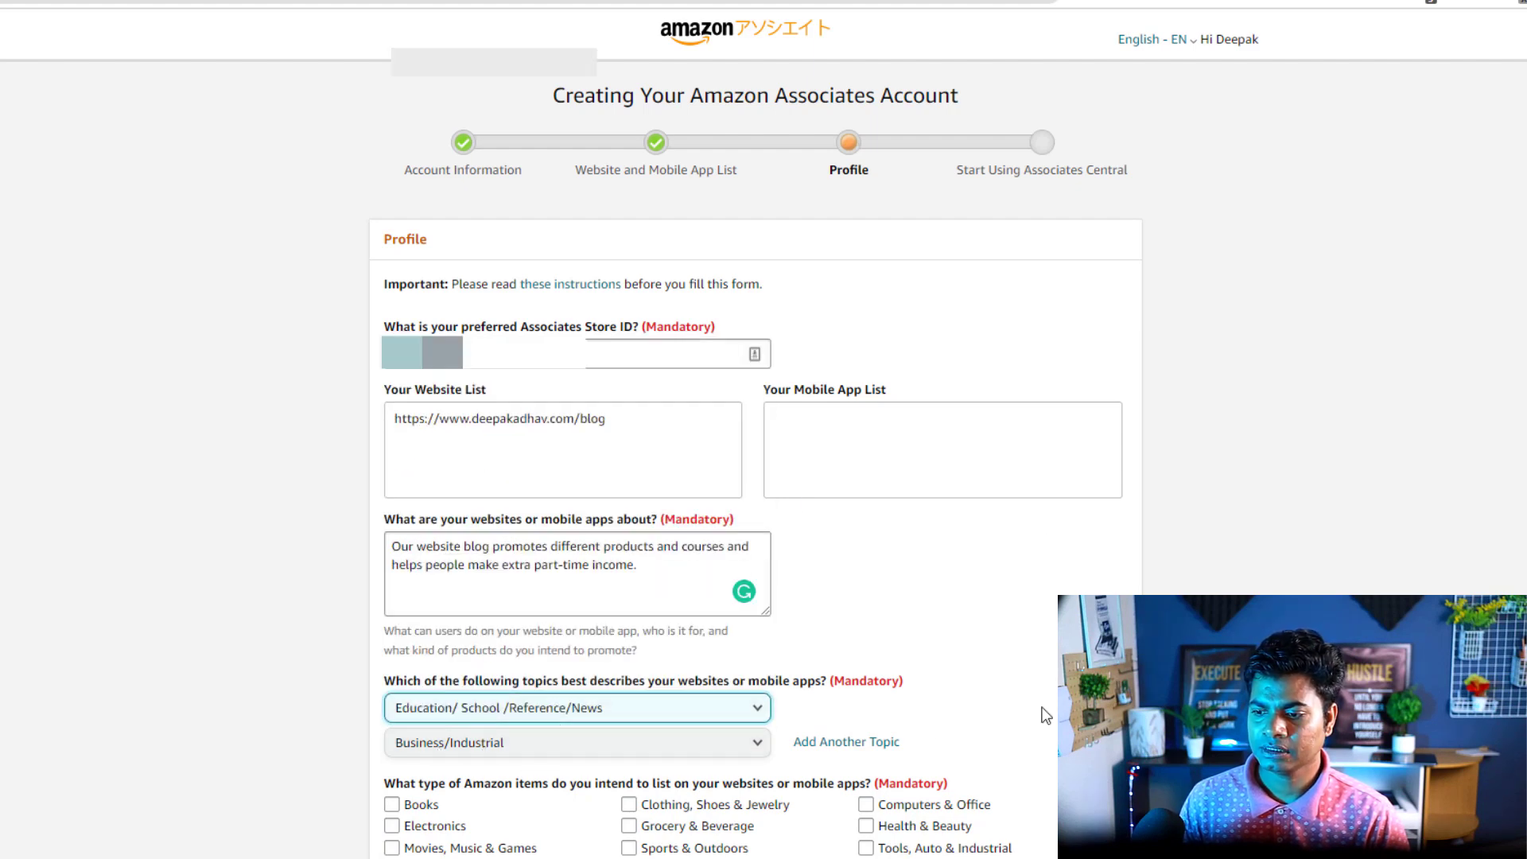
Step: Add a third site topic and set it to Other
{"action": "scroll", "coordinate": [795, 716], "scroll_direction": "down", "scroll_amount": 3}
{"action": "left_click", "coordinate": [845, 453]}
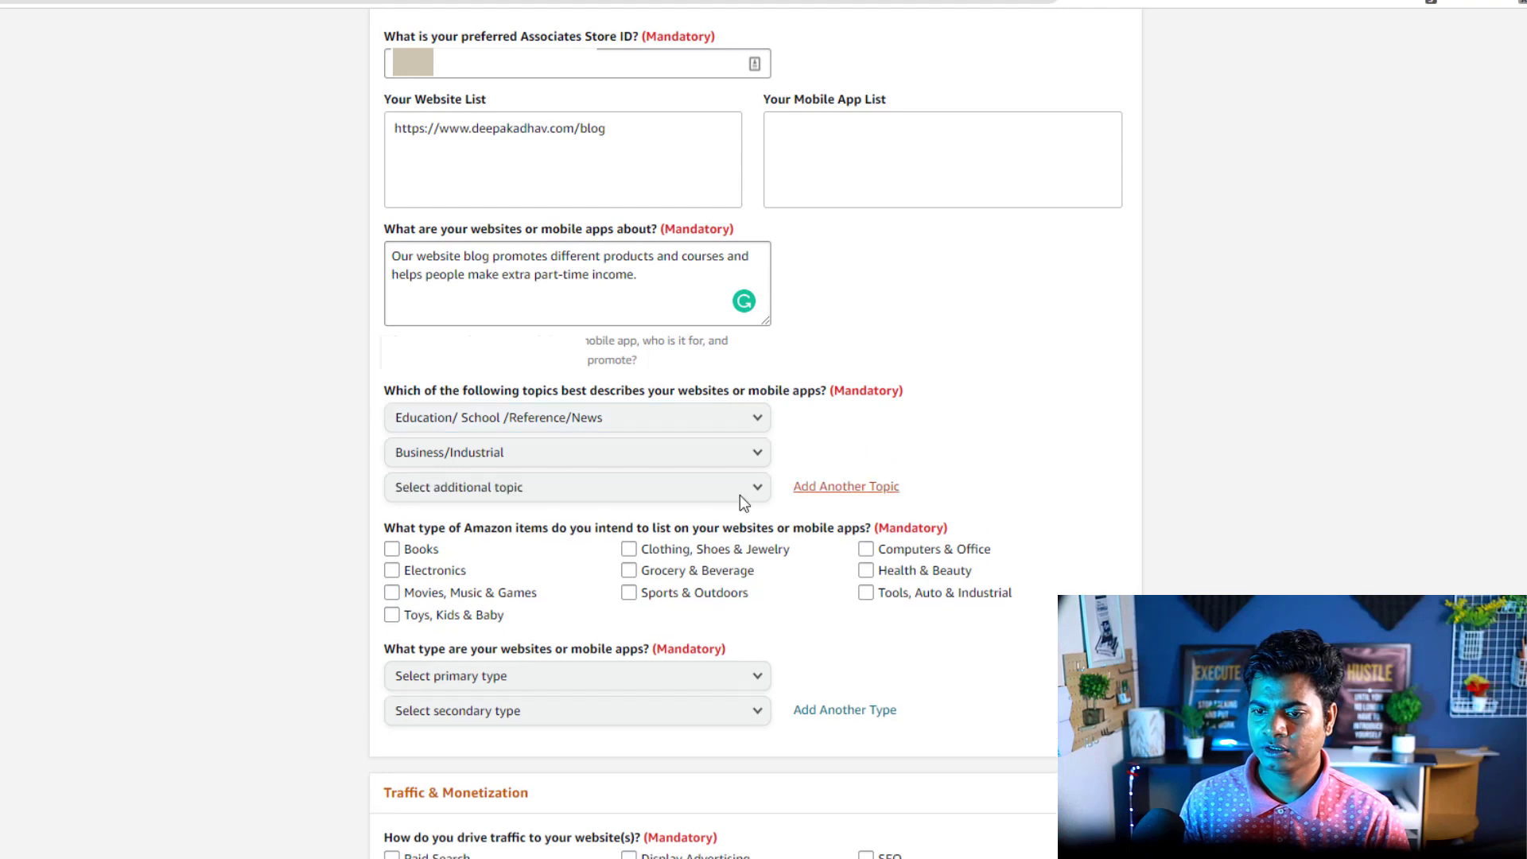
{"action": "left_click", "coordinate": [648, 487]}
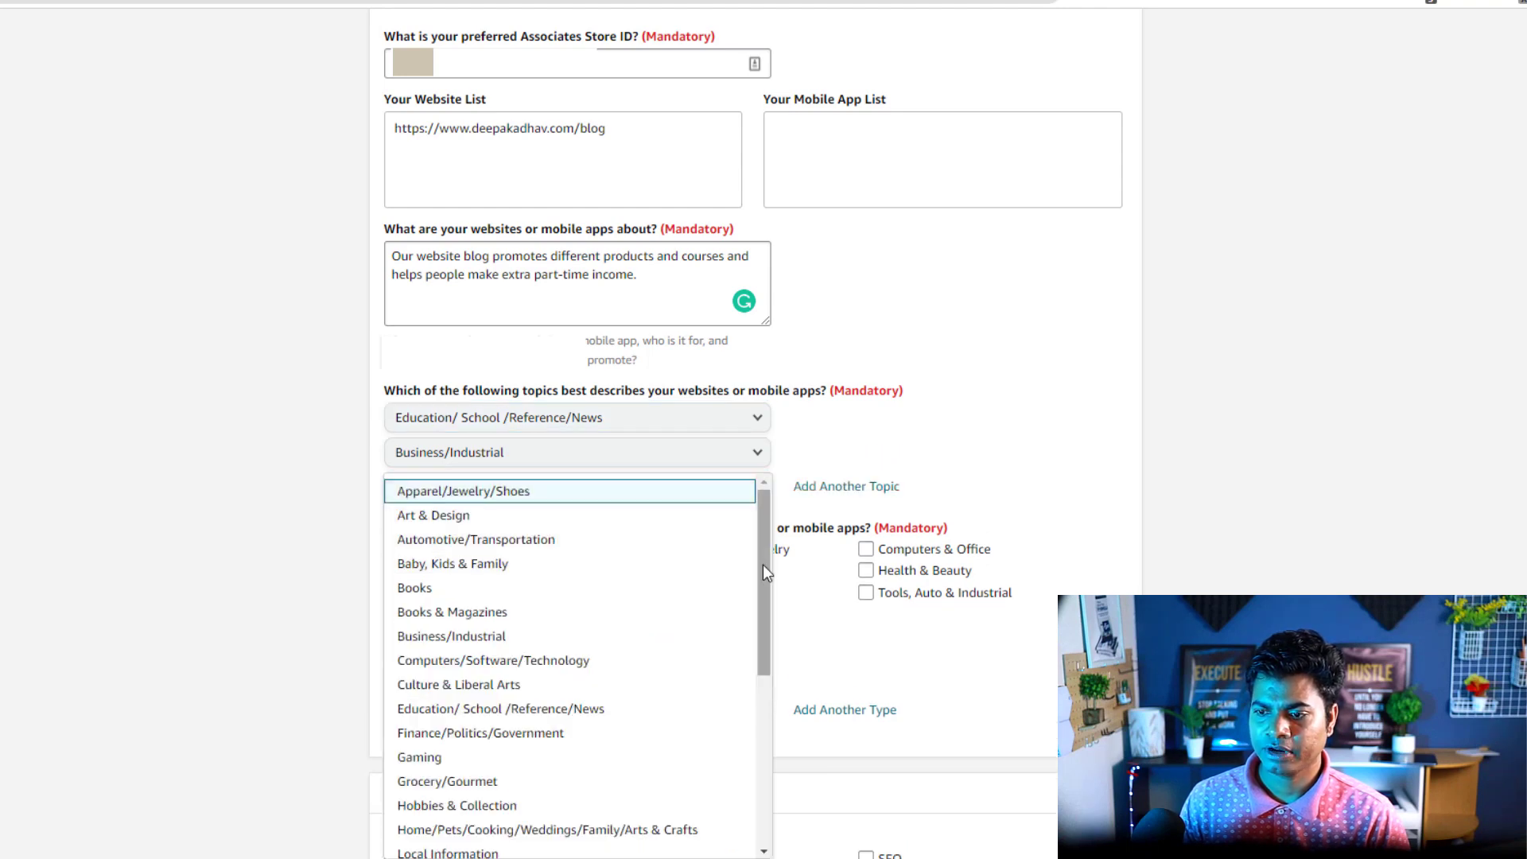
{"action": "left_click_drag", "start_coordinate": [762, 564], "coordinate": [784, 751]}
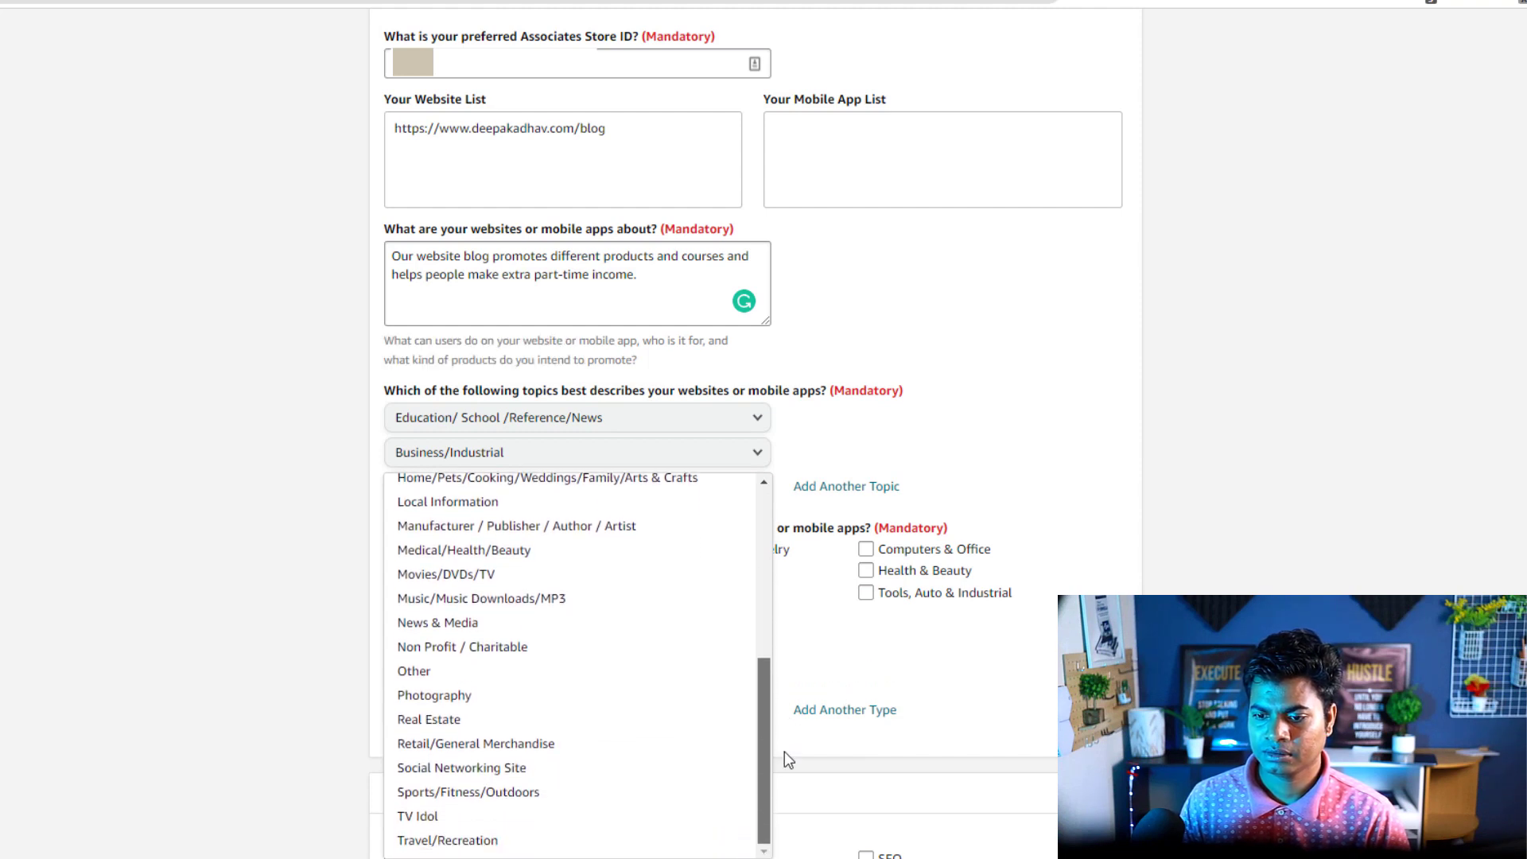
{"action": "left_click", "coordinate": [1084, 561]}
{"action": "left_click", "coordinate": [754, 490]}
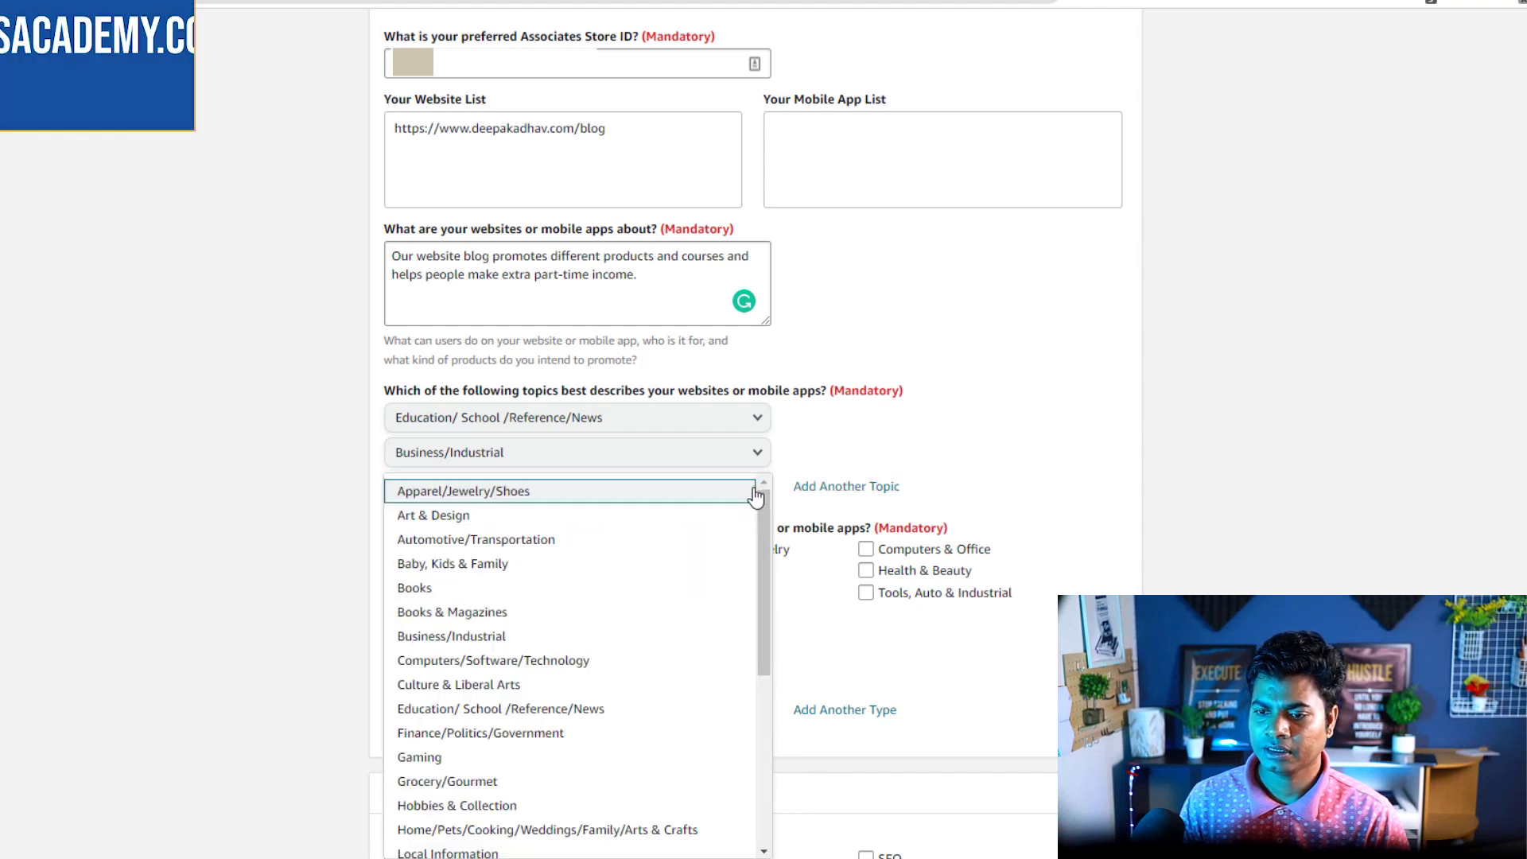
{"action": "left_click_drag", "start_coordinate": [760, 544], "coordinate": [761, 719]}
{"action": "left_click", "coordinate": [493, 674]}
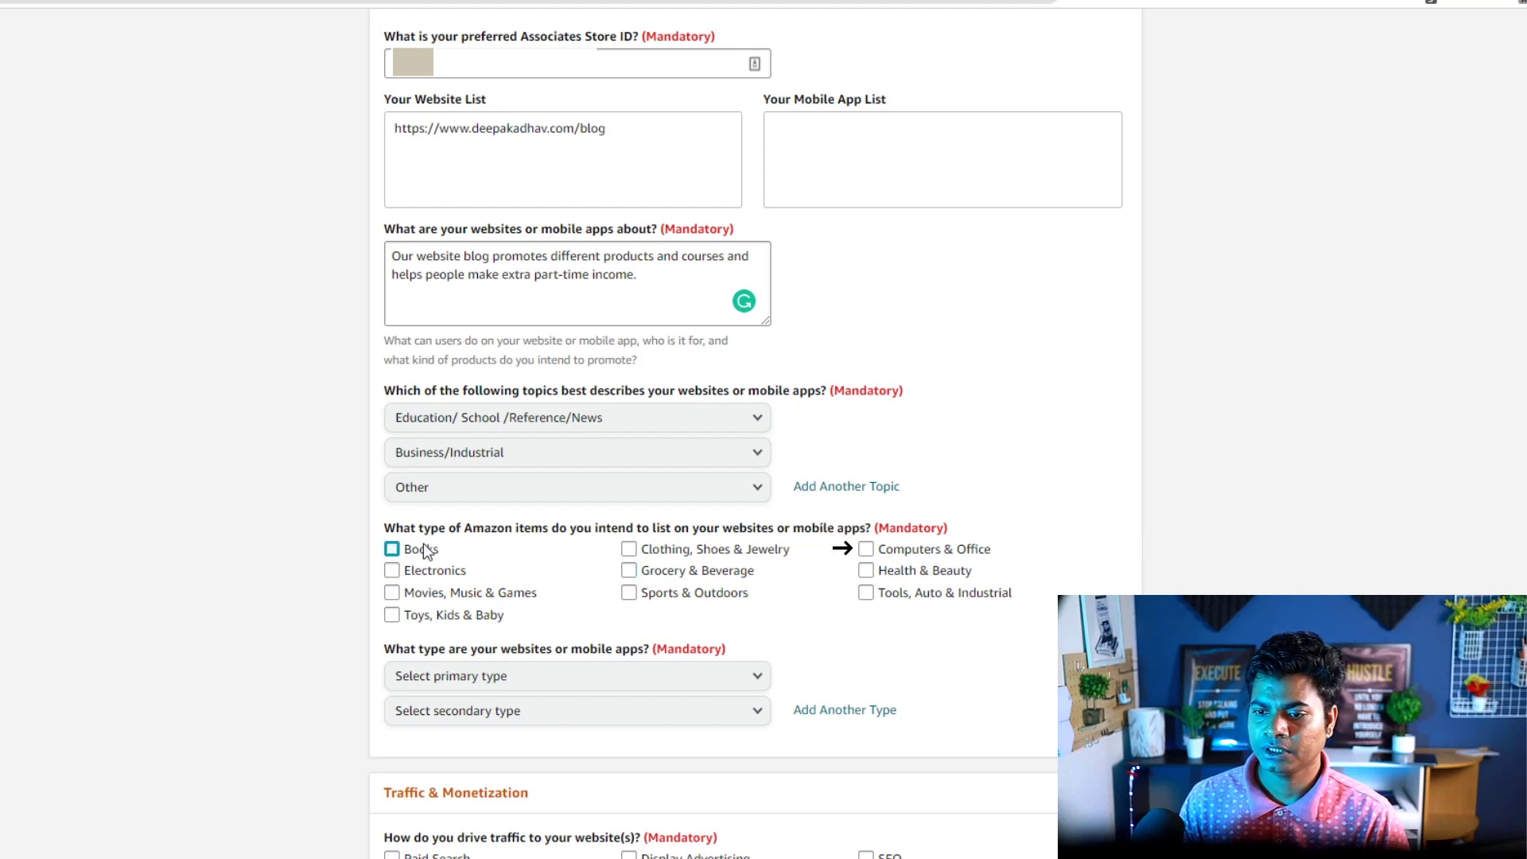
Step: Tick Books, Computers & Office, Electronics, Tools, Auto & Industrial and Sports & Outdoors item types
{"action": "left_click", "coordinate": [390, 550]}
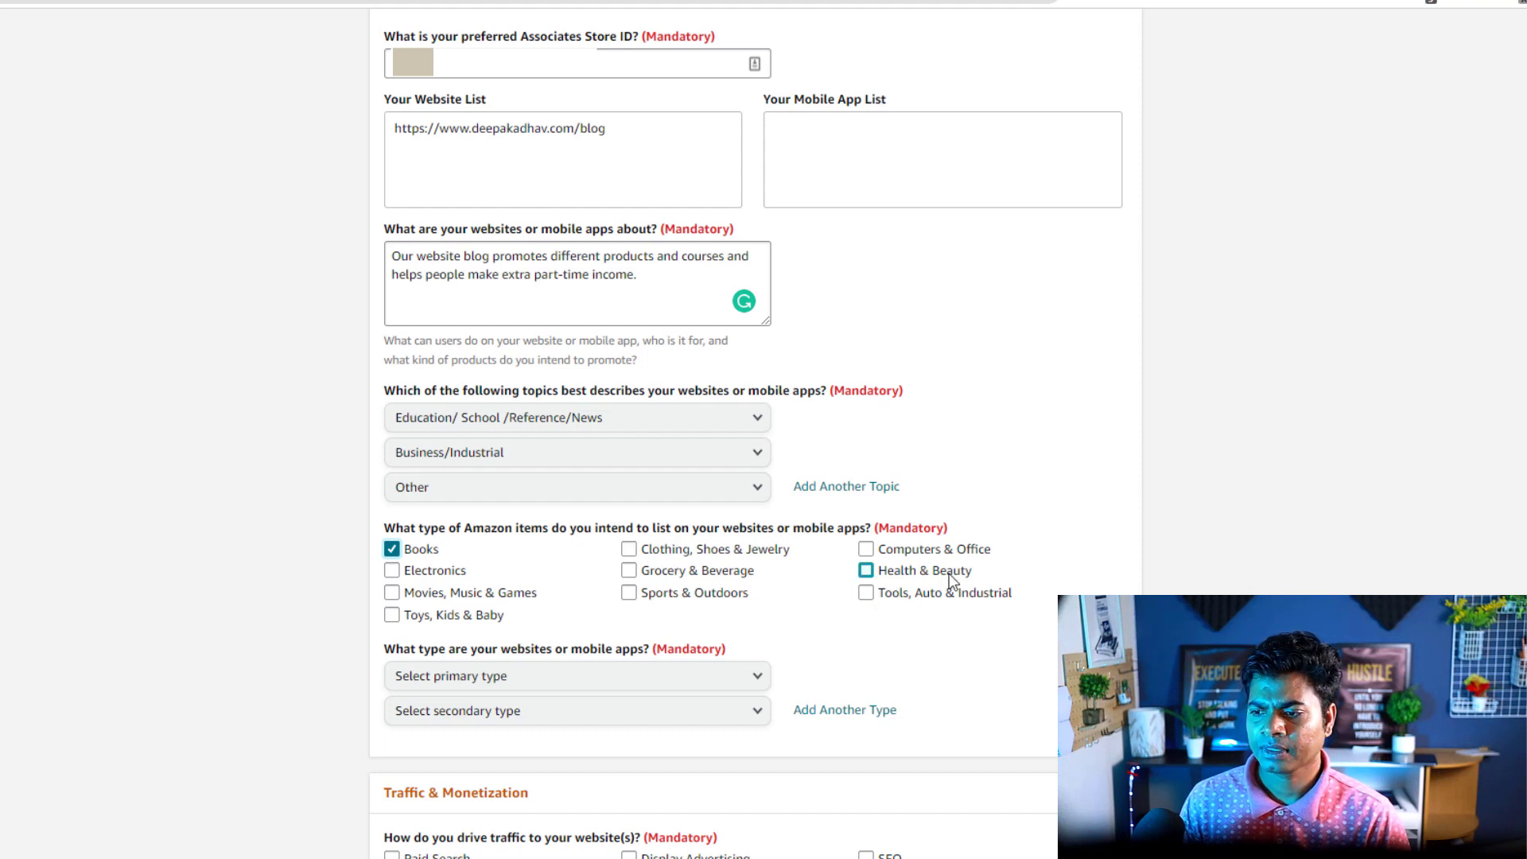
{"action": "left_click", "coordinate": [867, 551]}
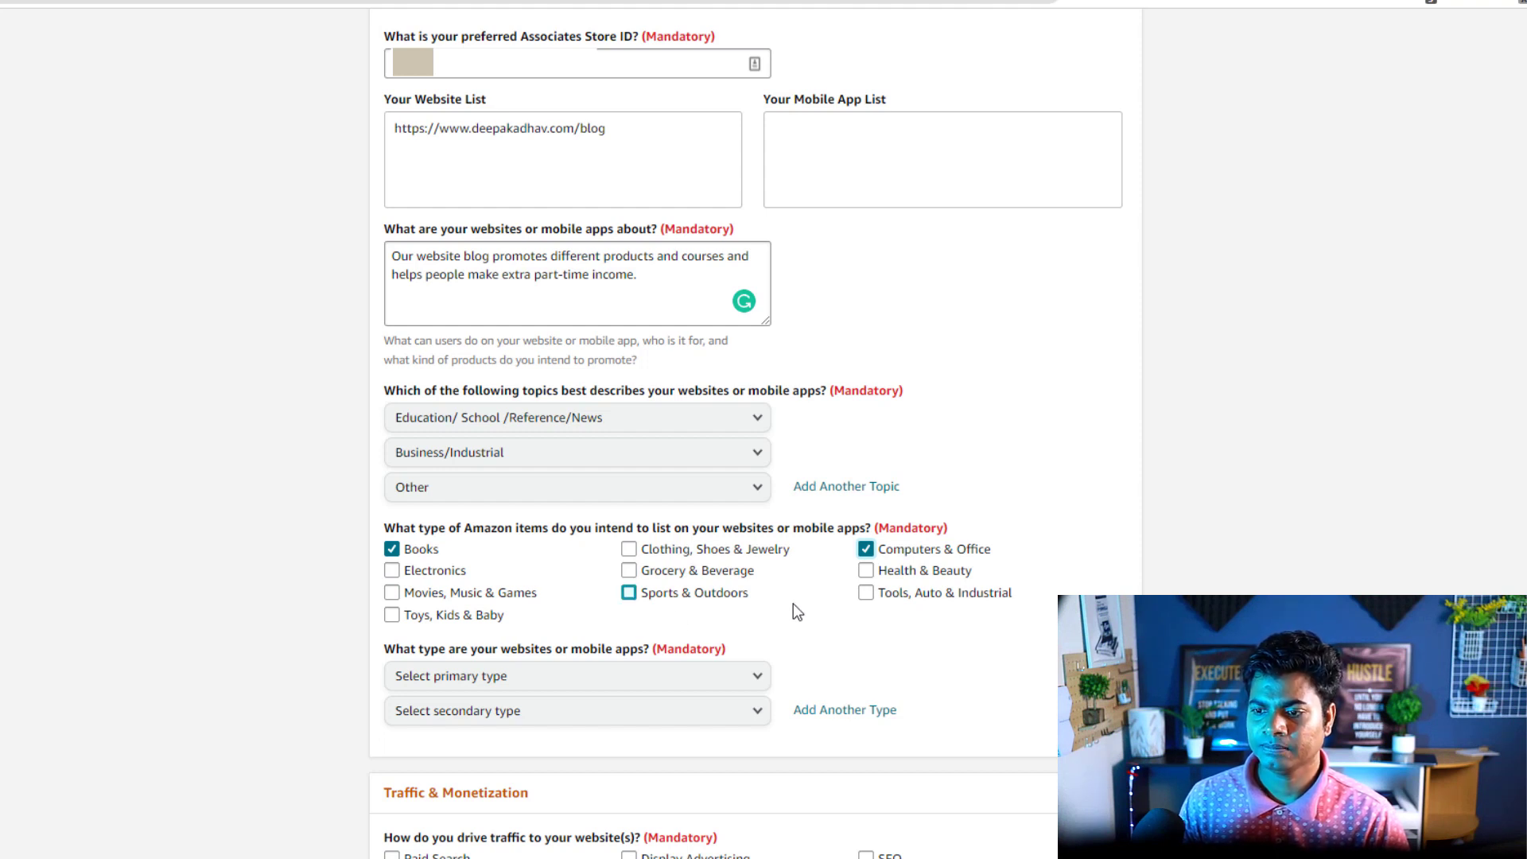
{"action": "left_click", "coordinate": [397, 571]}
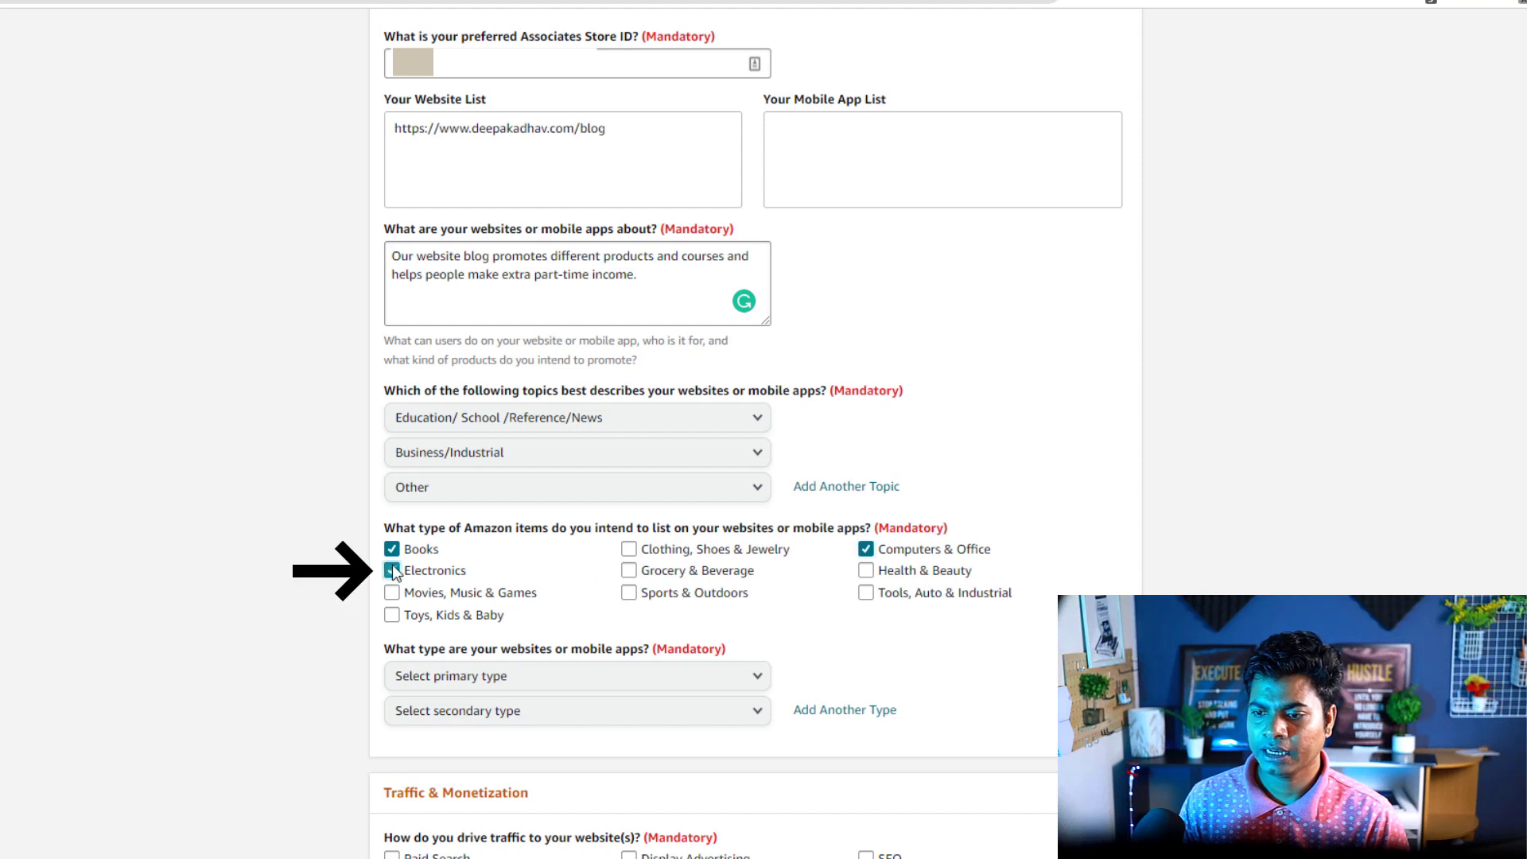
{"action": "left_click", "coordinate": [866, 596]}
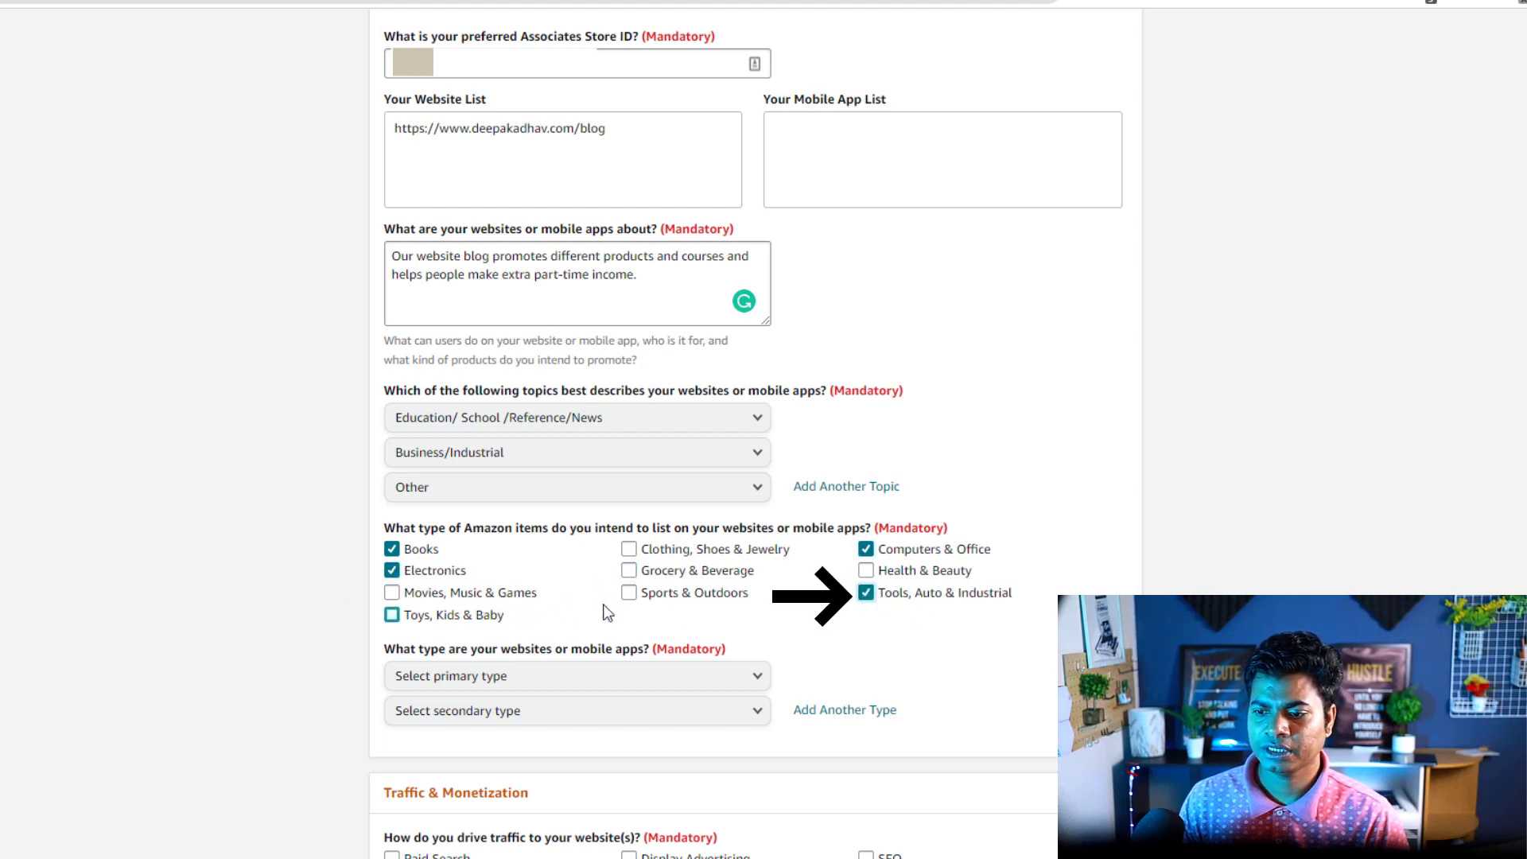
{"action": "left_click", "coordinate": [628, 593]}
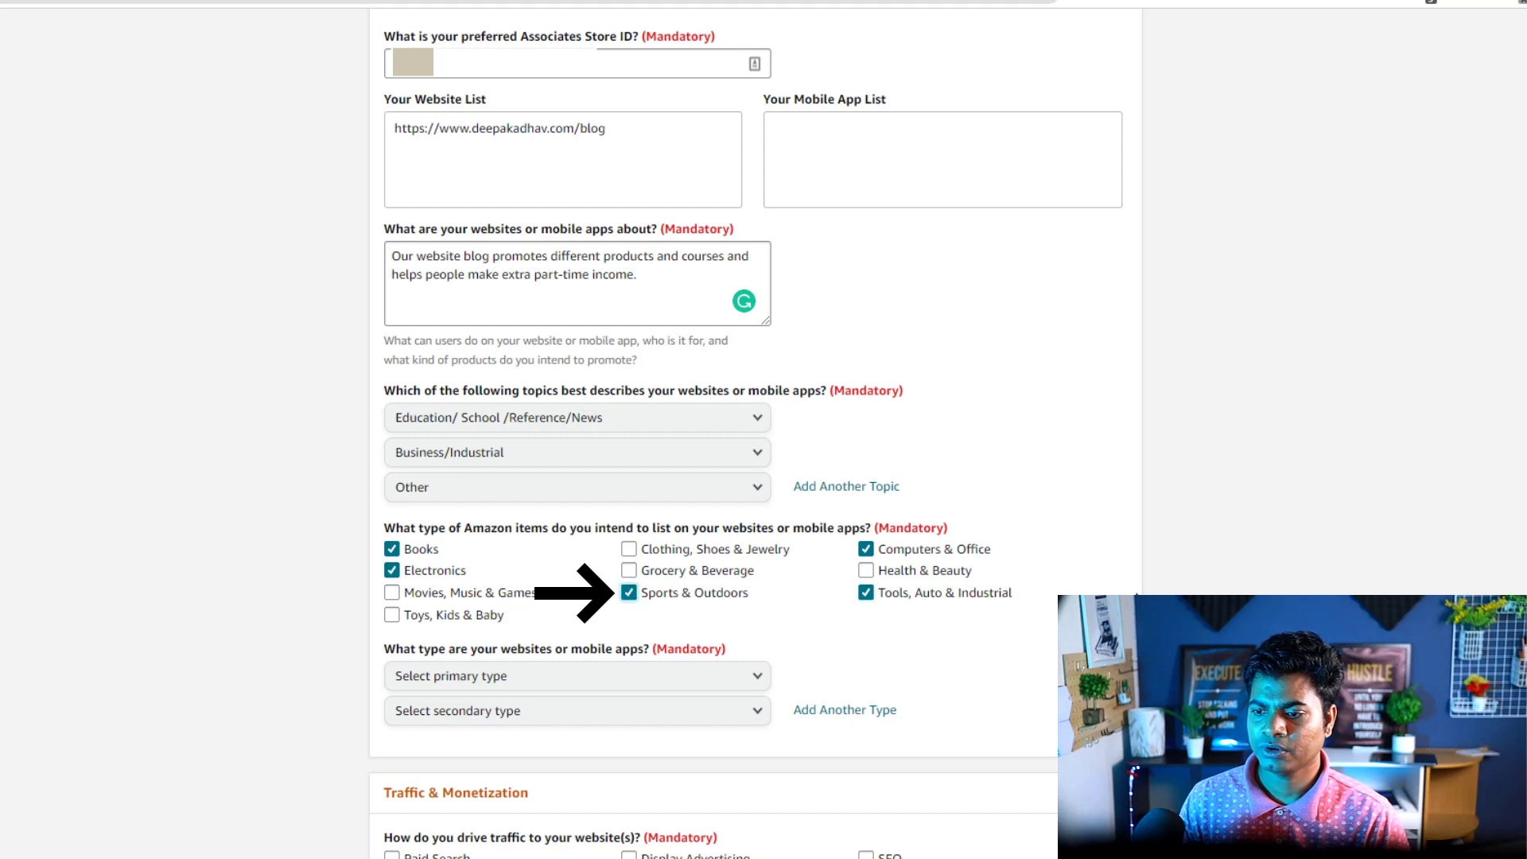
Step: Set the website type to Blog platform
{"action": "scroll", "coordinate": [1040, 645], "scroll_direction": "down", "scroll_amount": 2}
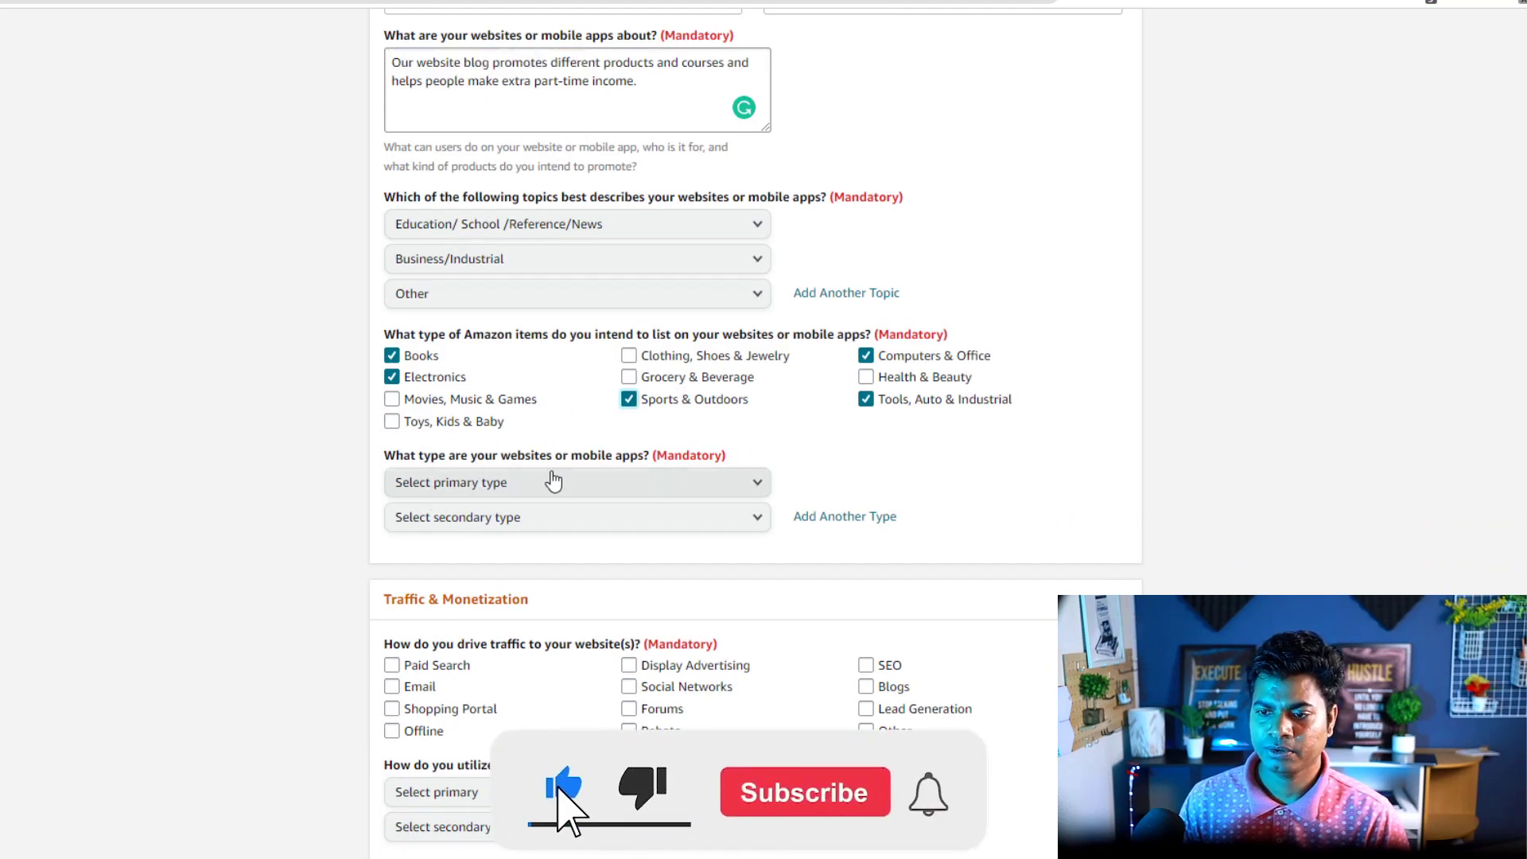
{"action": "left_click", "coordinate": [626, 483]}
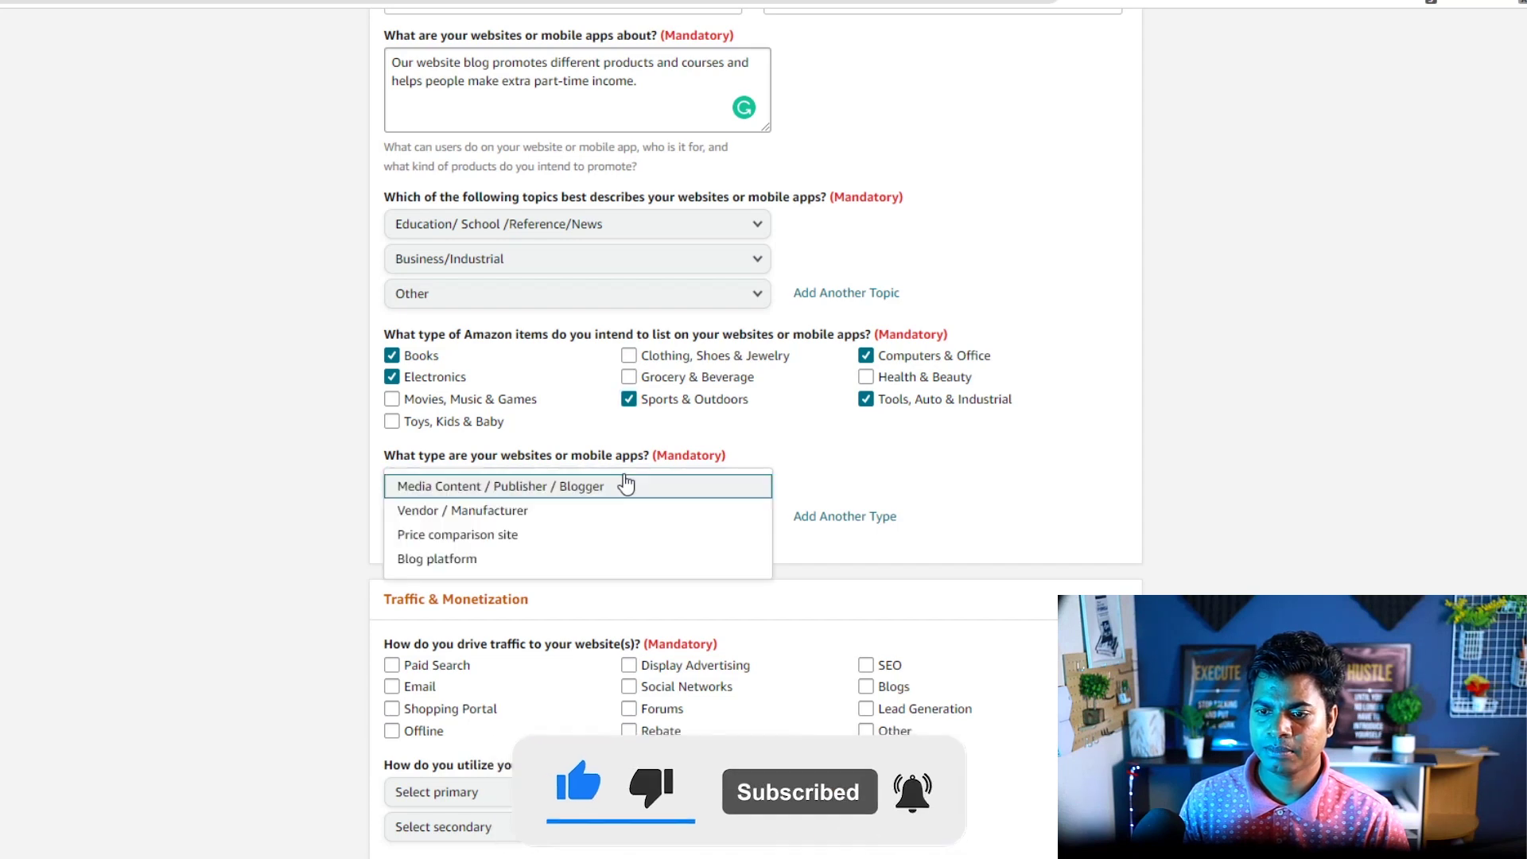
{"action": "left_click", "coordinate": [448, 560]}
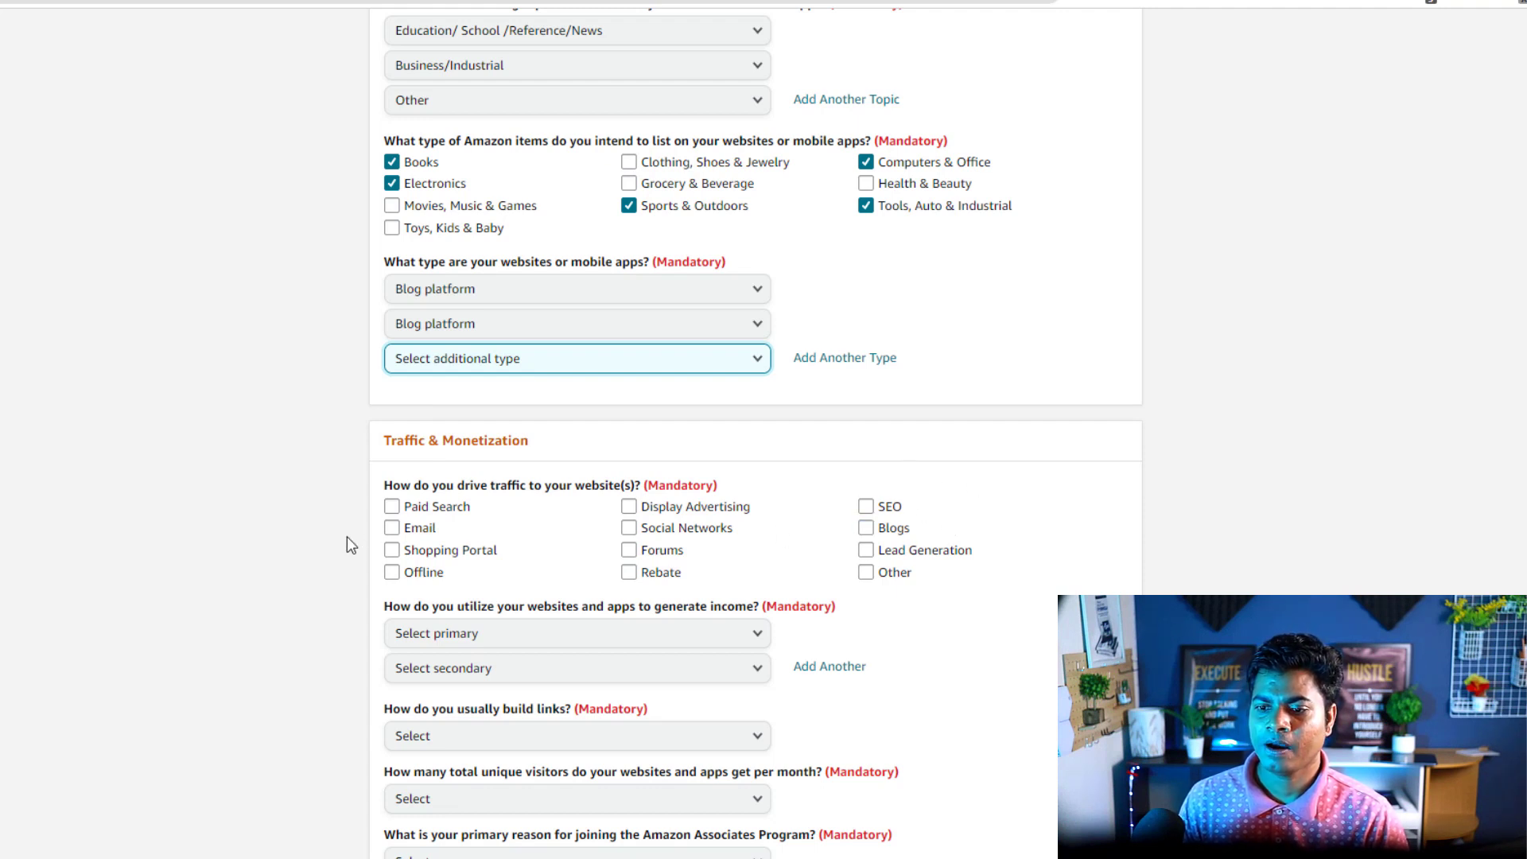
Step: Tick Email, Social Networks, Blogs, Lead Generation and Other as traffic sources
{"action": "left_click", "coordinate": [391, 527]}
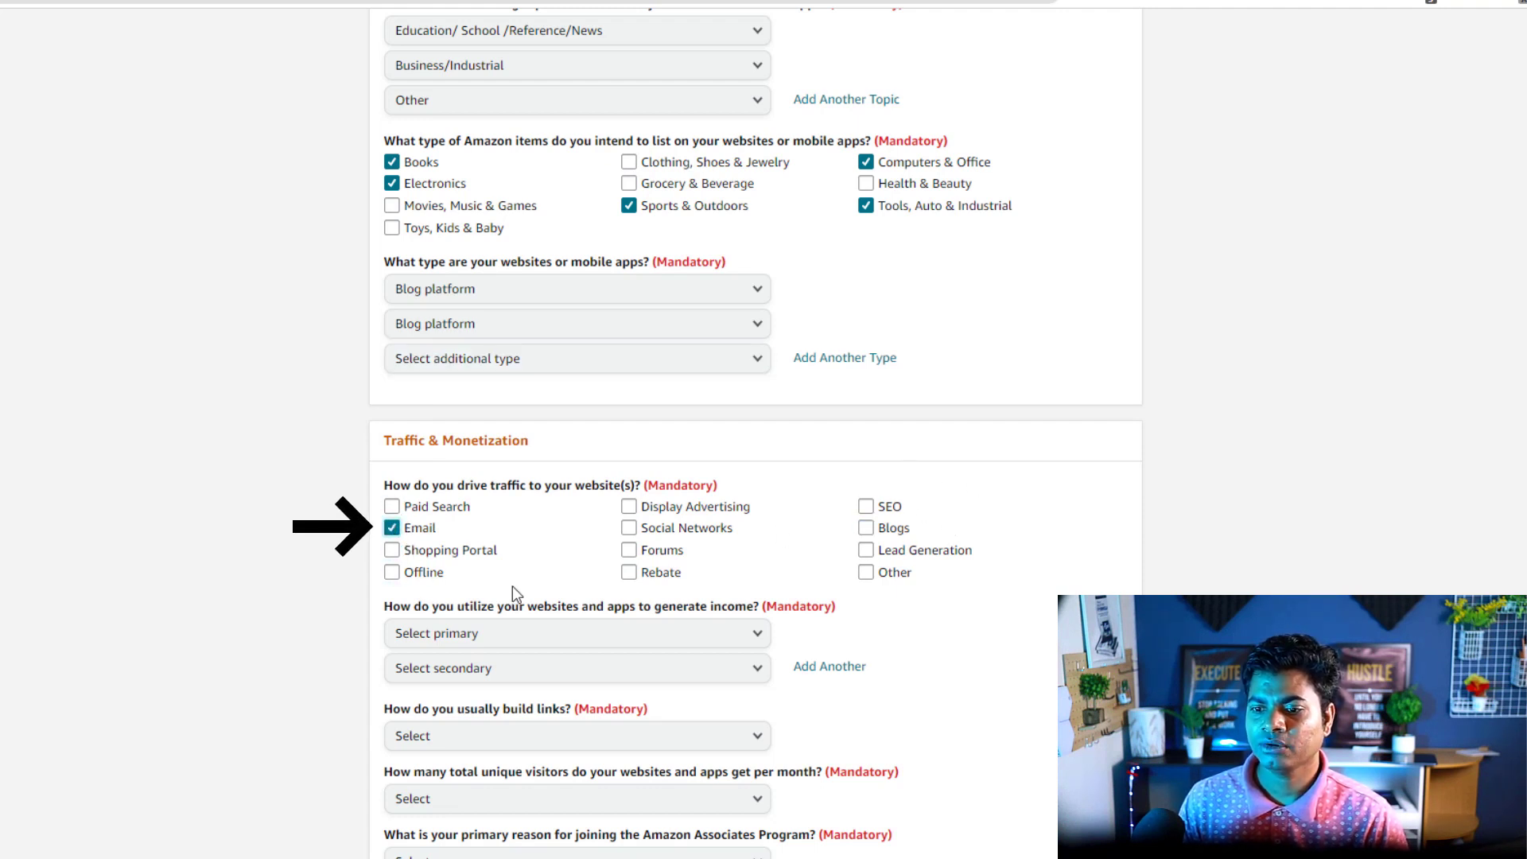
{"action": "left_click", "coordinate": [629, 528]}
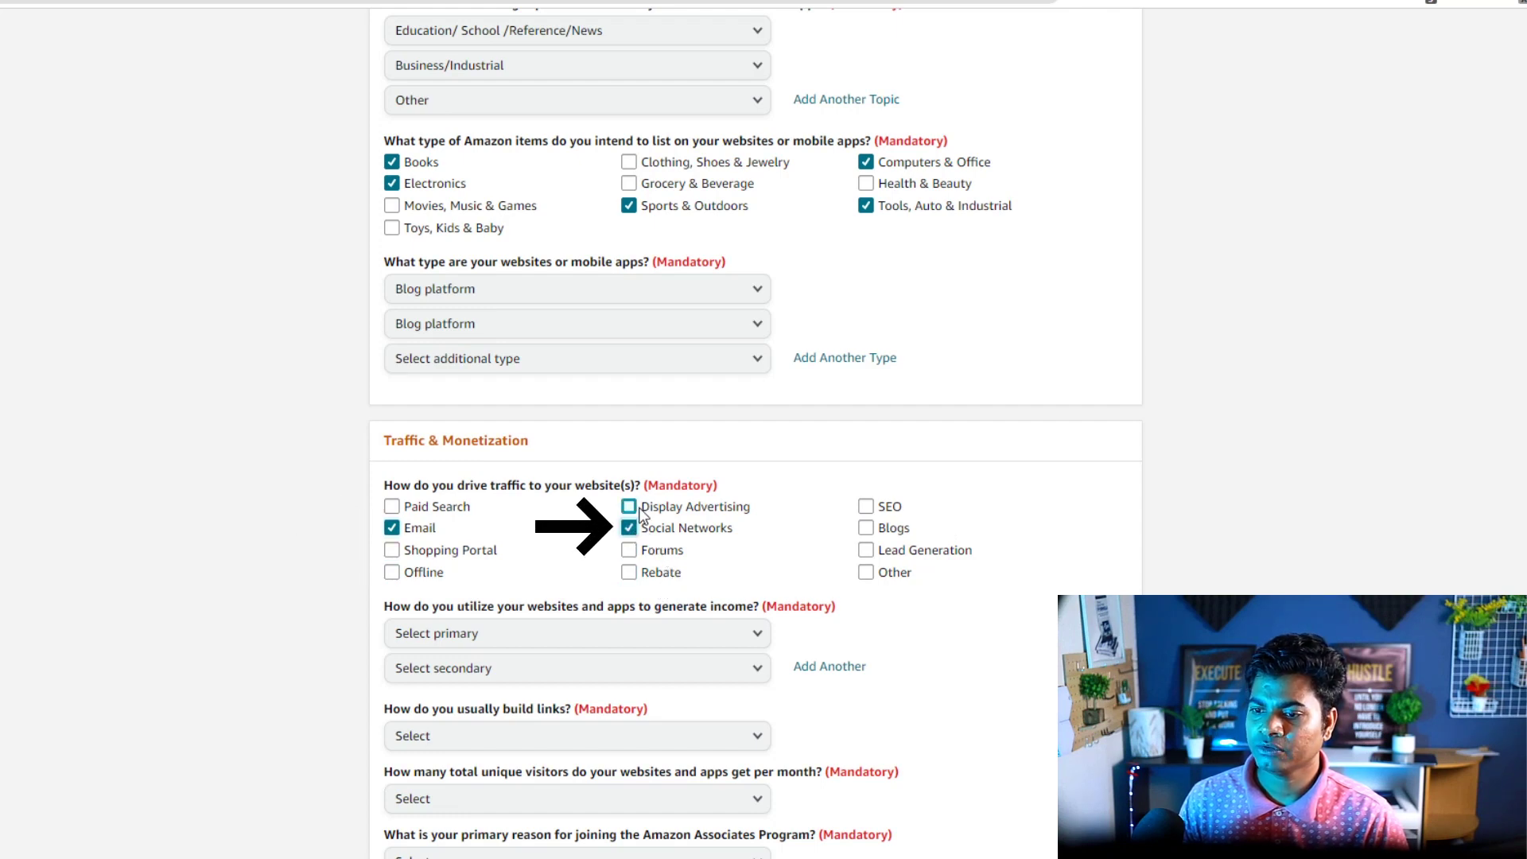
{"action": "left_click", "coordinate": [866, 528]}
{"action": "left_click", "coordinate": [866, 549]}
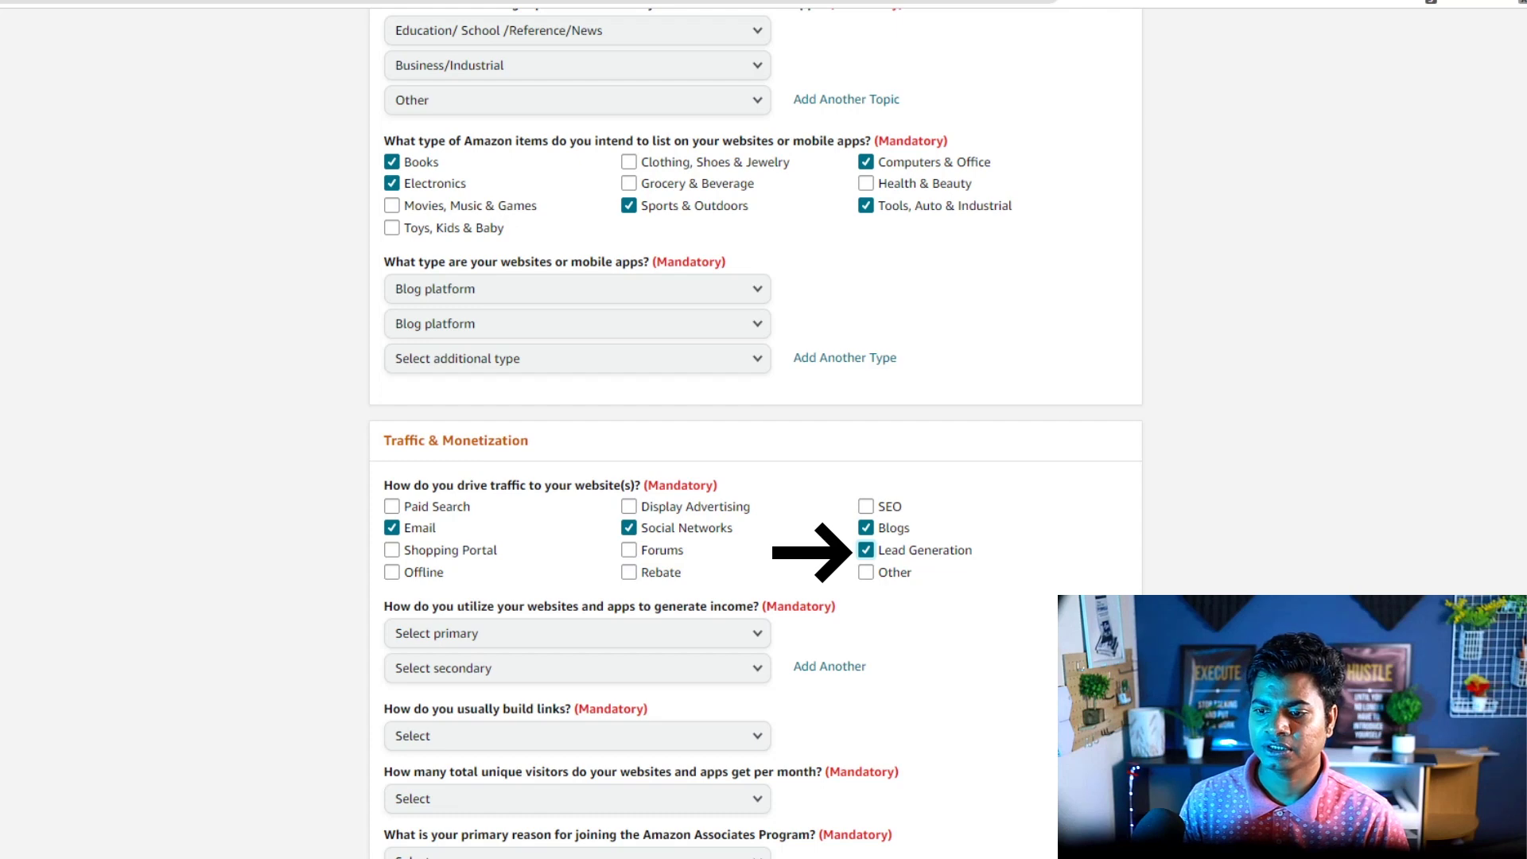
{"action": "left_click", "coordinate": [866, 572]}
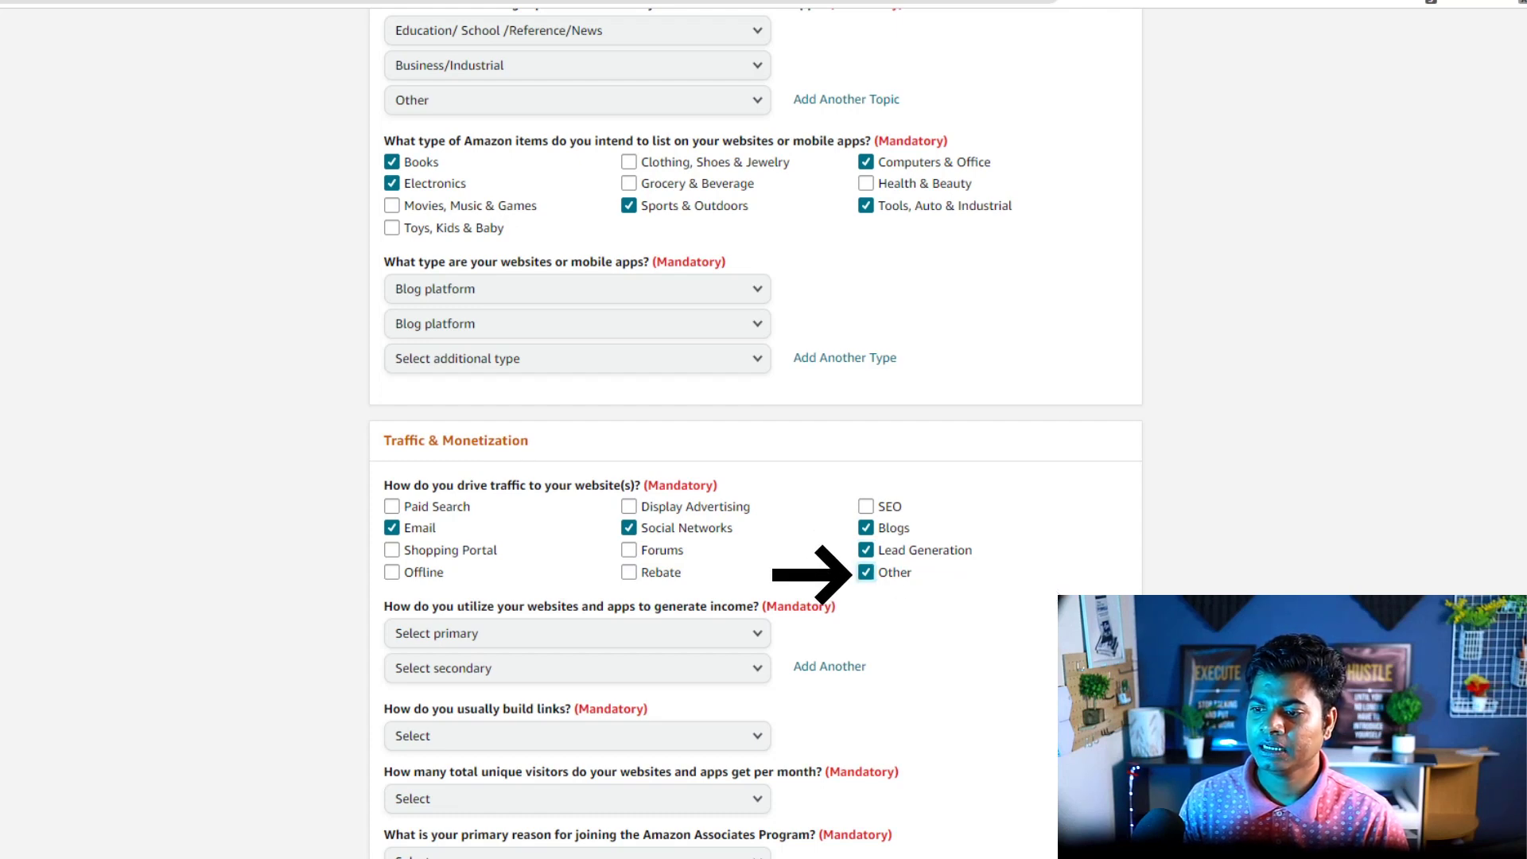
Step: Choose E-commerce/Online Retail, Widgets and an added Subscription Service as income methods
{"action": "scroll", "coordinate": [816, 364], "scroll_direction": "down", "scroll_amount": 3}
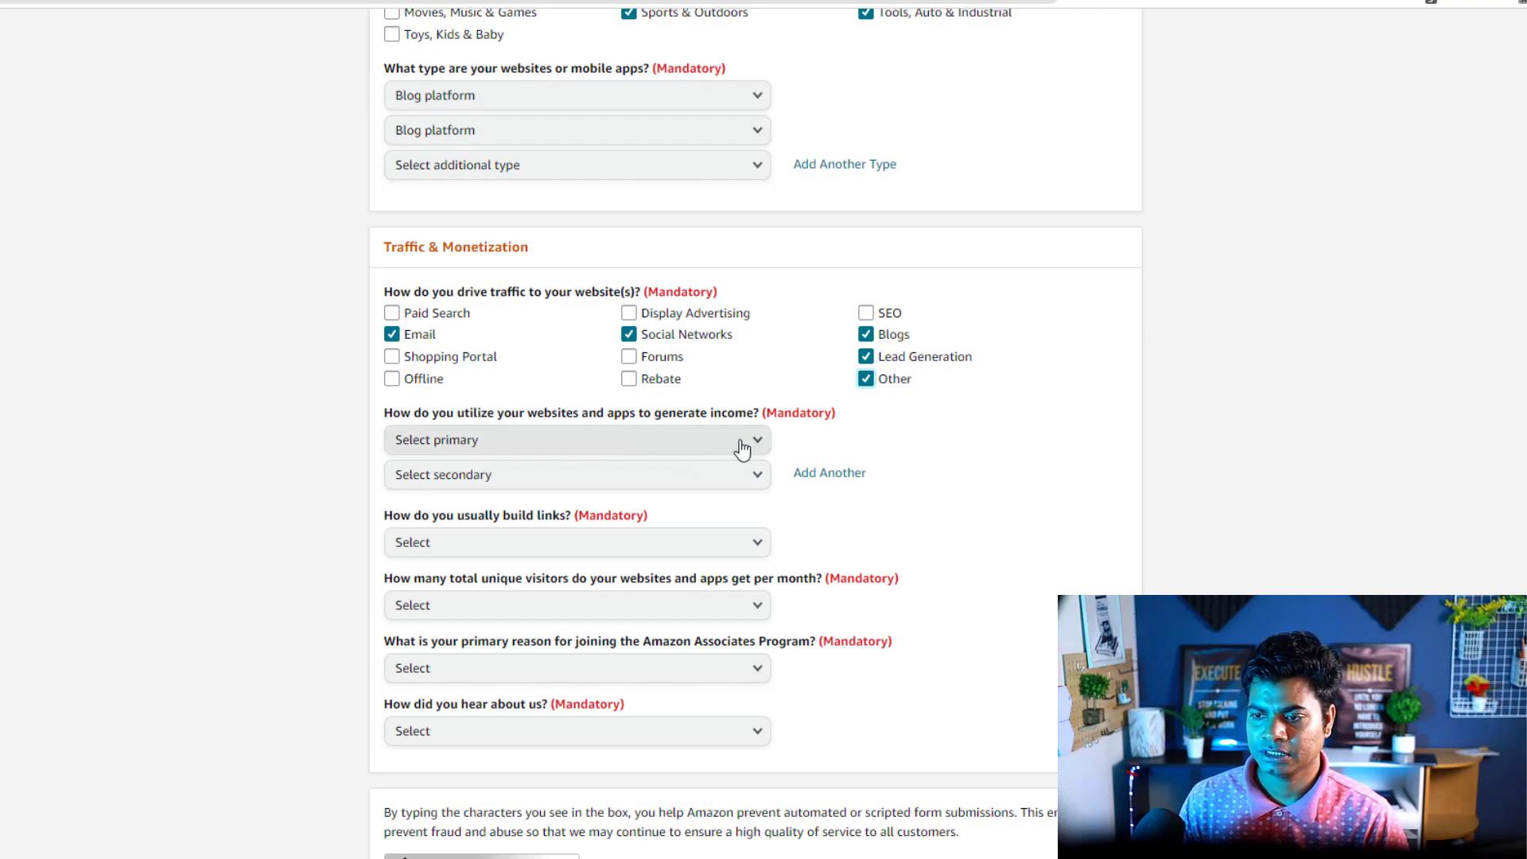
{"action": "left_click", "coordinate": [742, 450]}
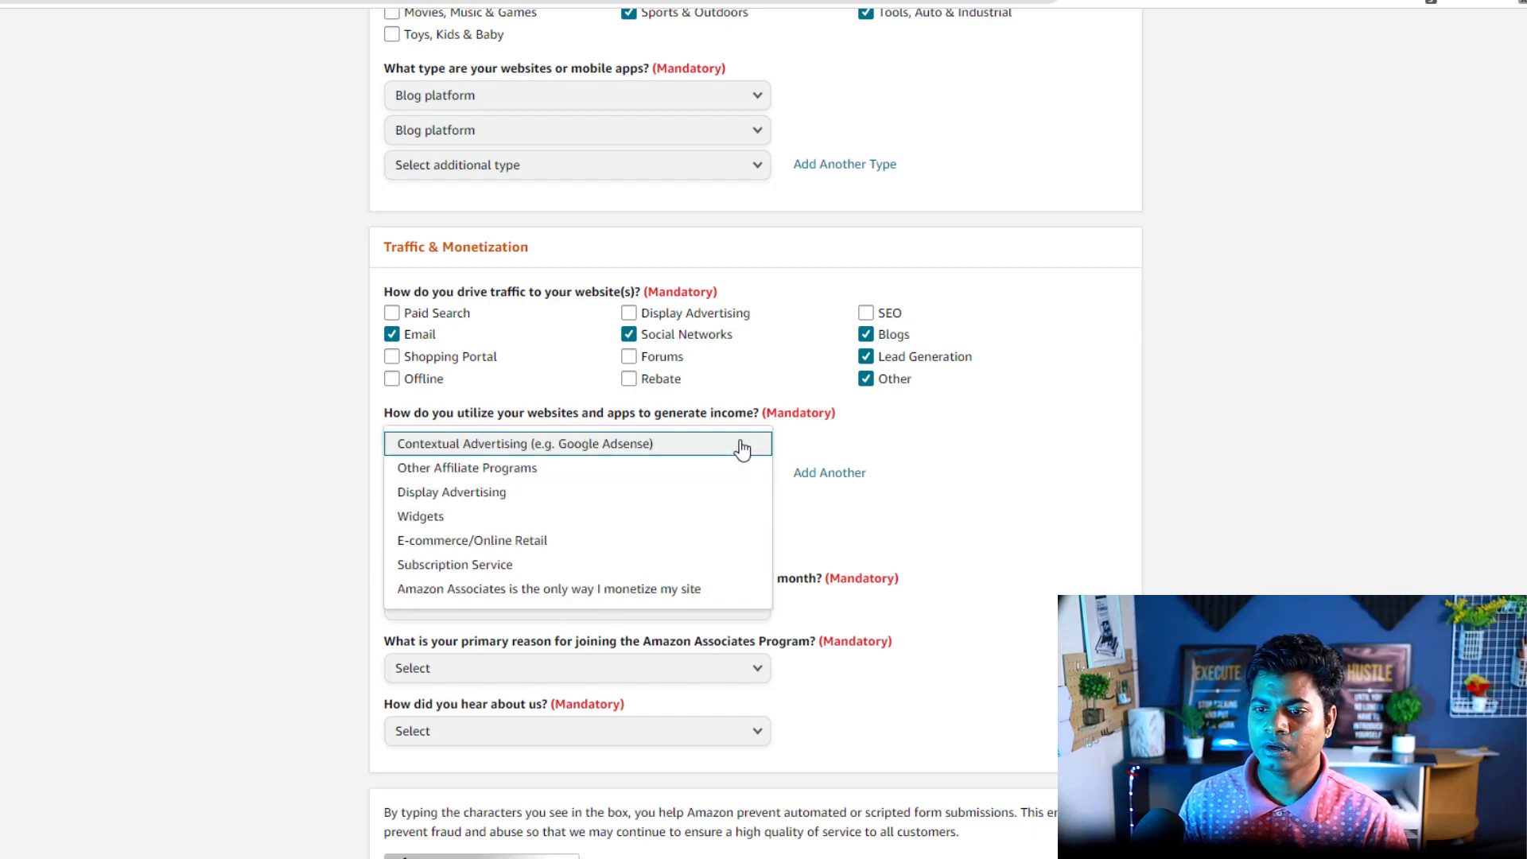
{"action": "left_click", "coordinate": [530, 549]}
{"action": "left_click", "coordinate": [698, 489]}
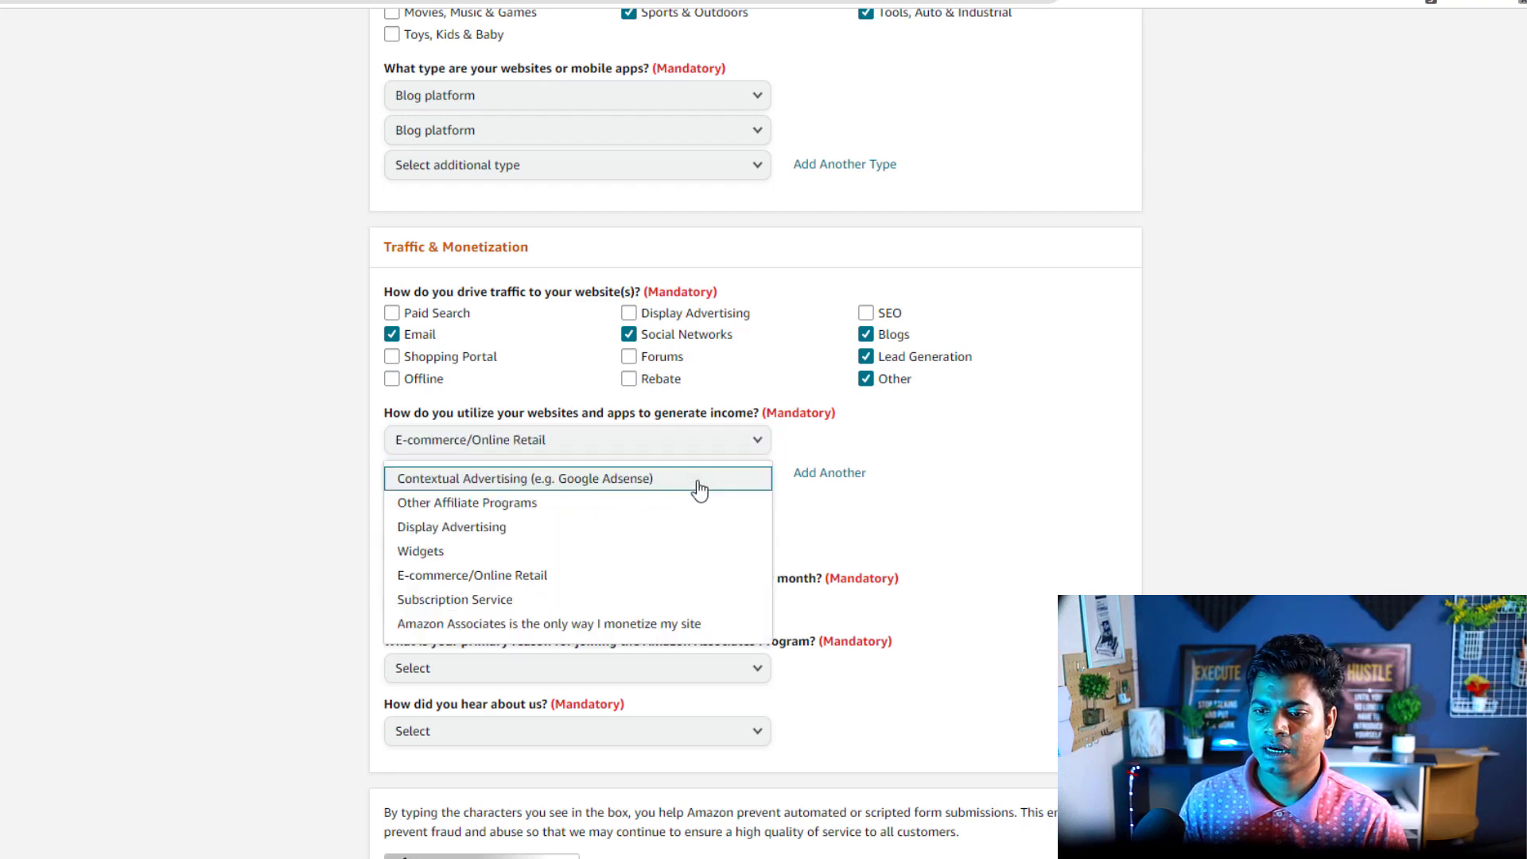
{"action": "left_click", "coordinate": [487, 552]}
{"action": "left_click", "coordinate": [804, 475]}
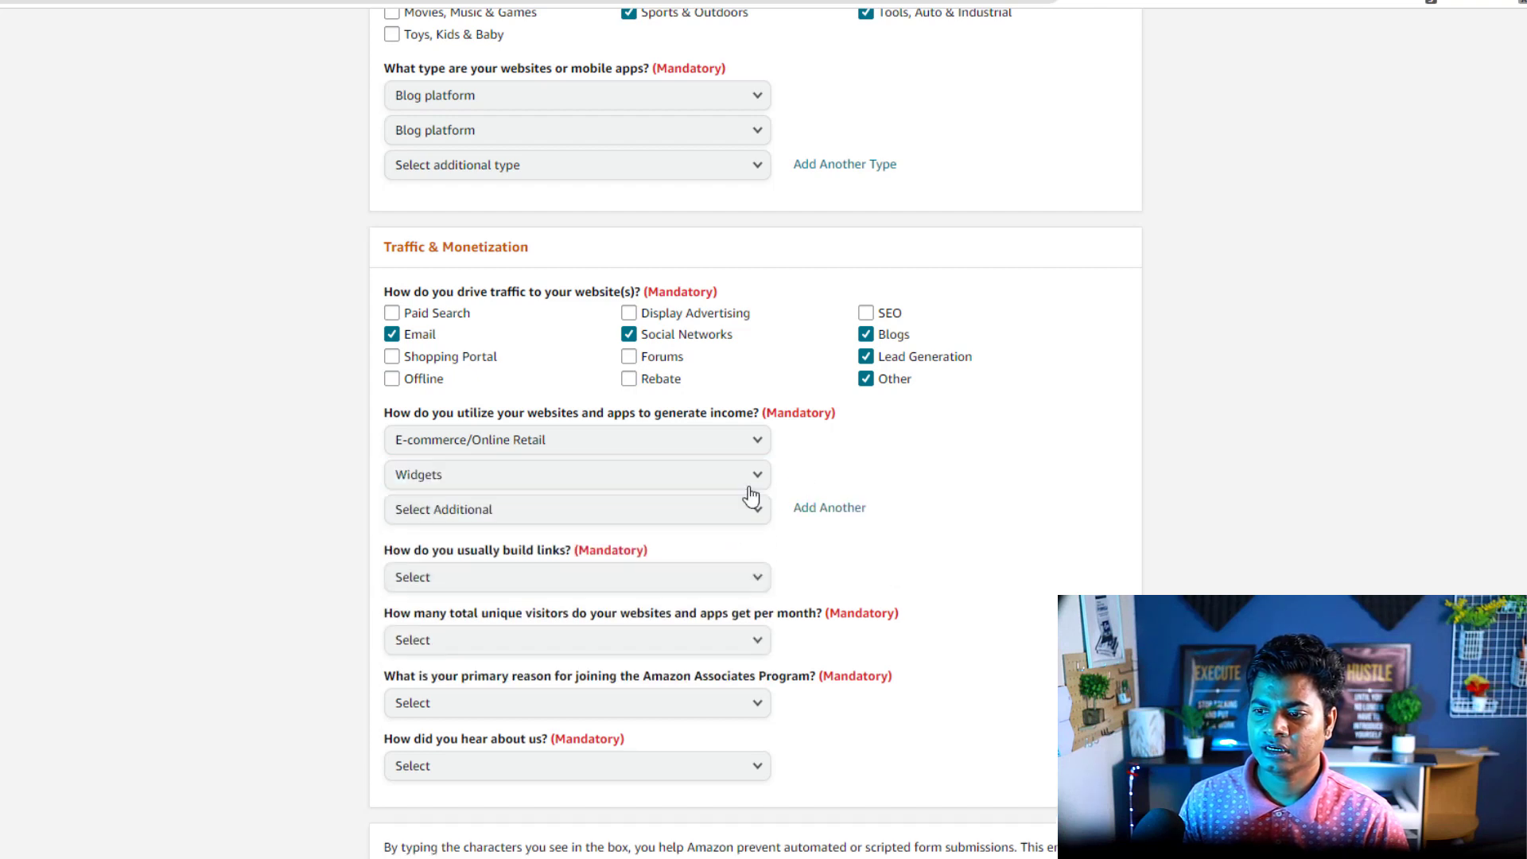
{"action": "left_click", "coordinate": [680, 514]}
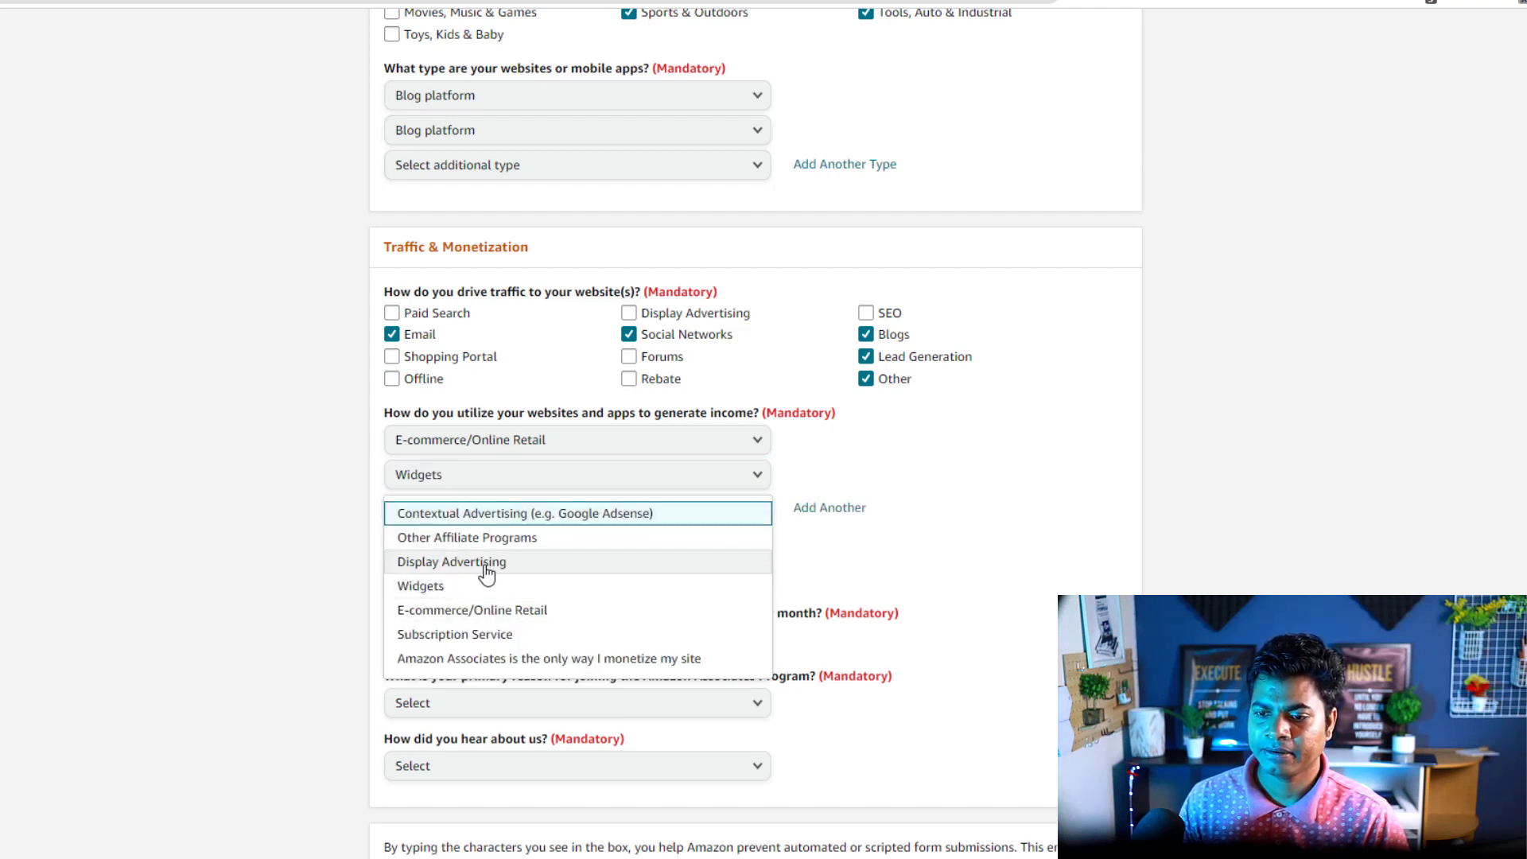
{"action": "left_click", "coordinate": [493, 636]}
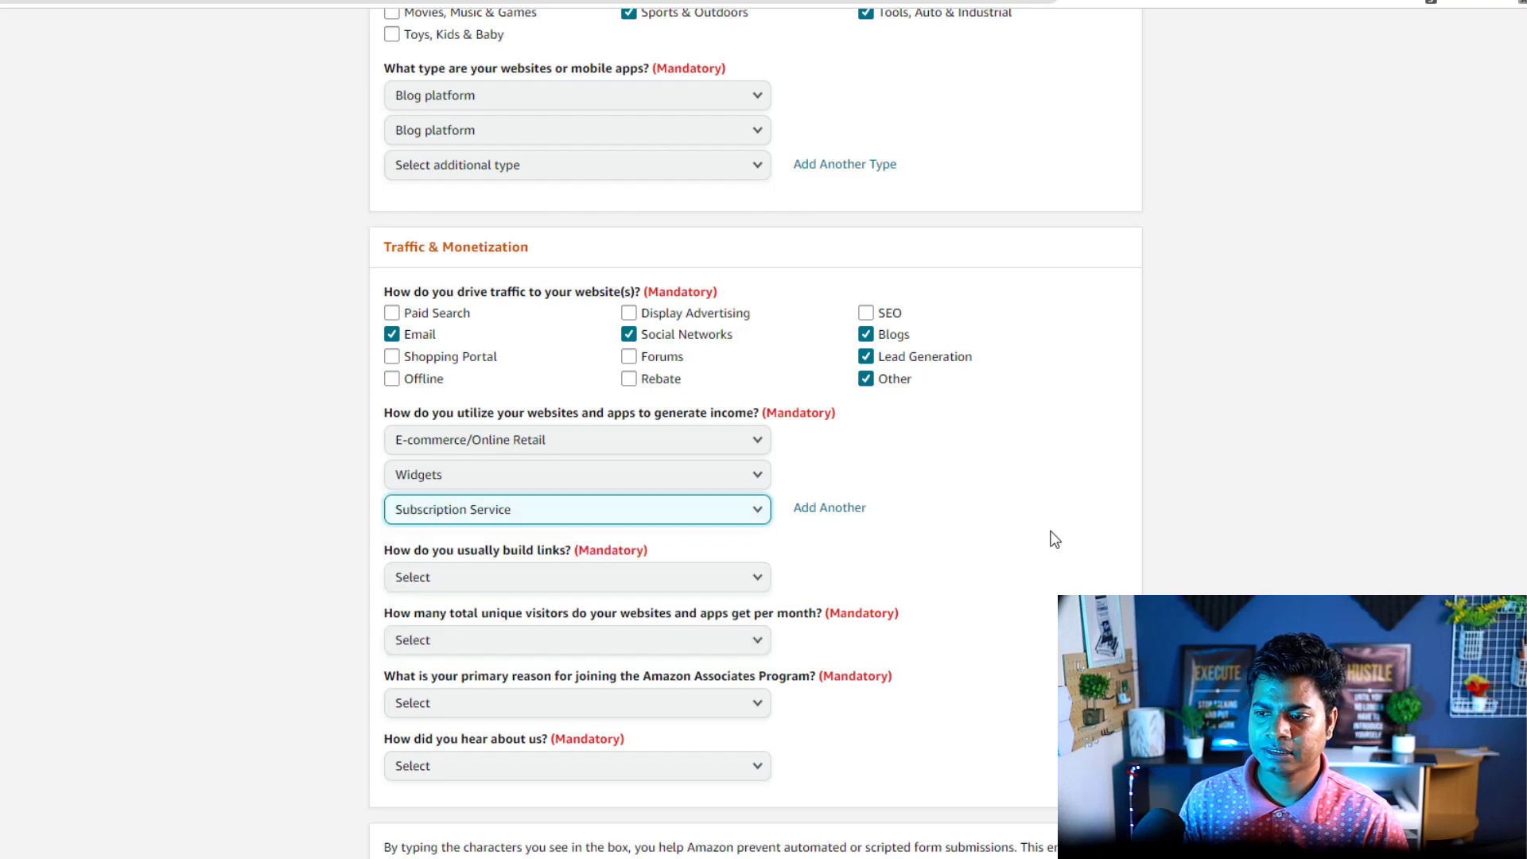
Step: Answer Other for link building and From 501 to 5,000 monthly visitors
{"action": "scroll", "coordinate": [990, 517], "scroll_direction": "down", "scroll_amount": 4}
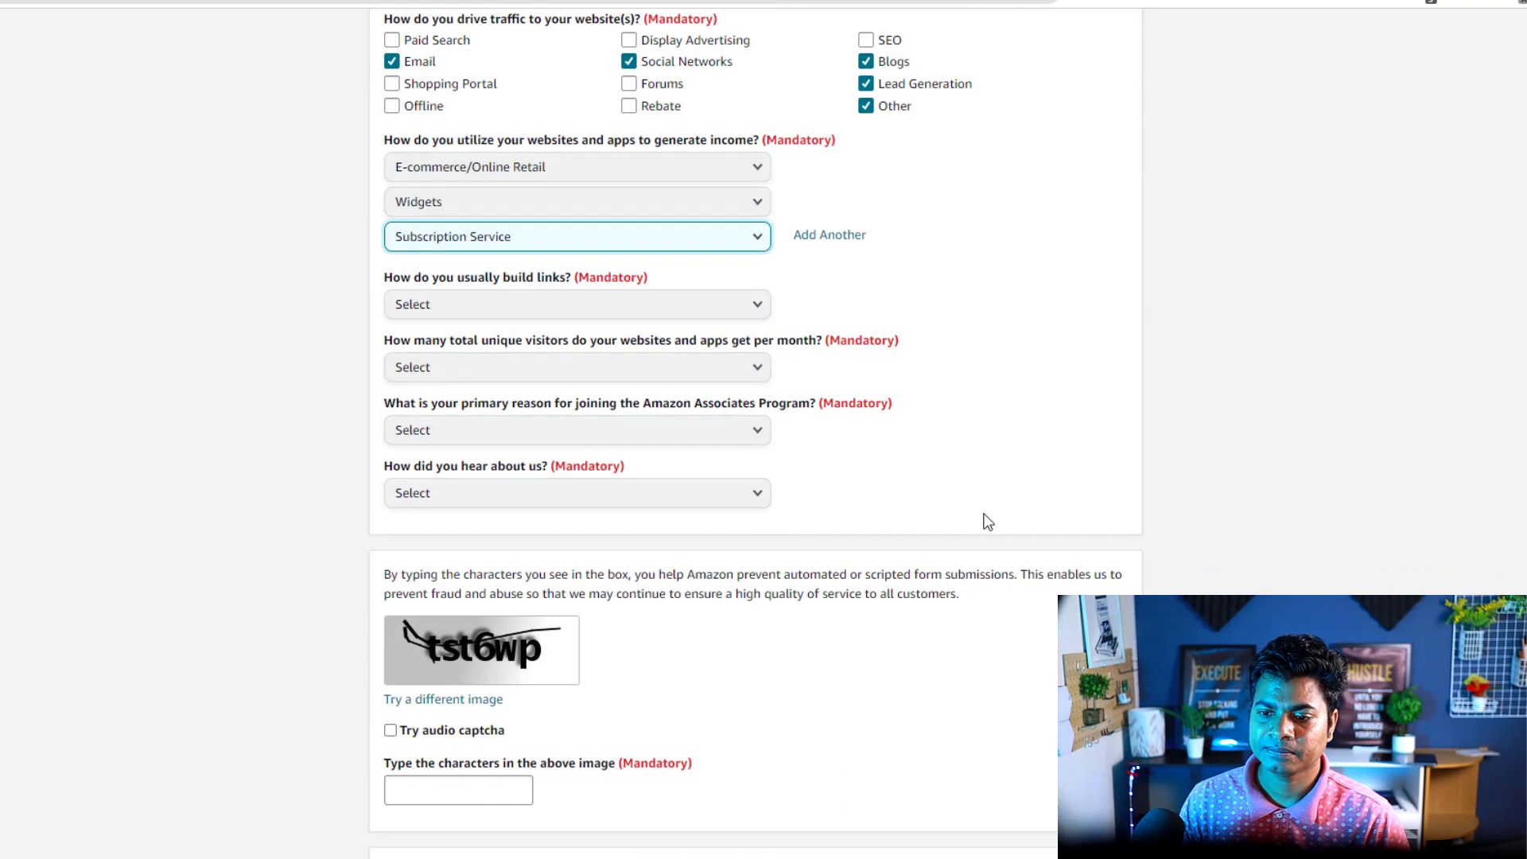
{"action": "left_click", "coordinate": [740, 292]}
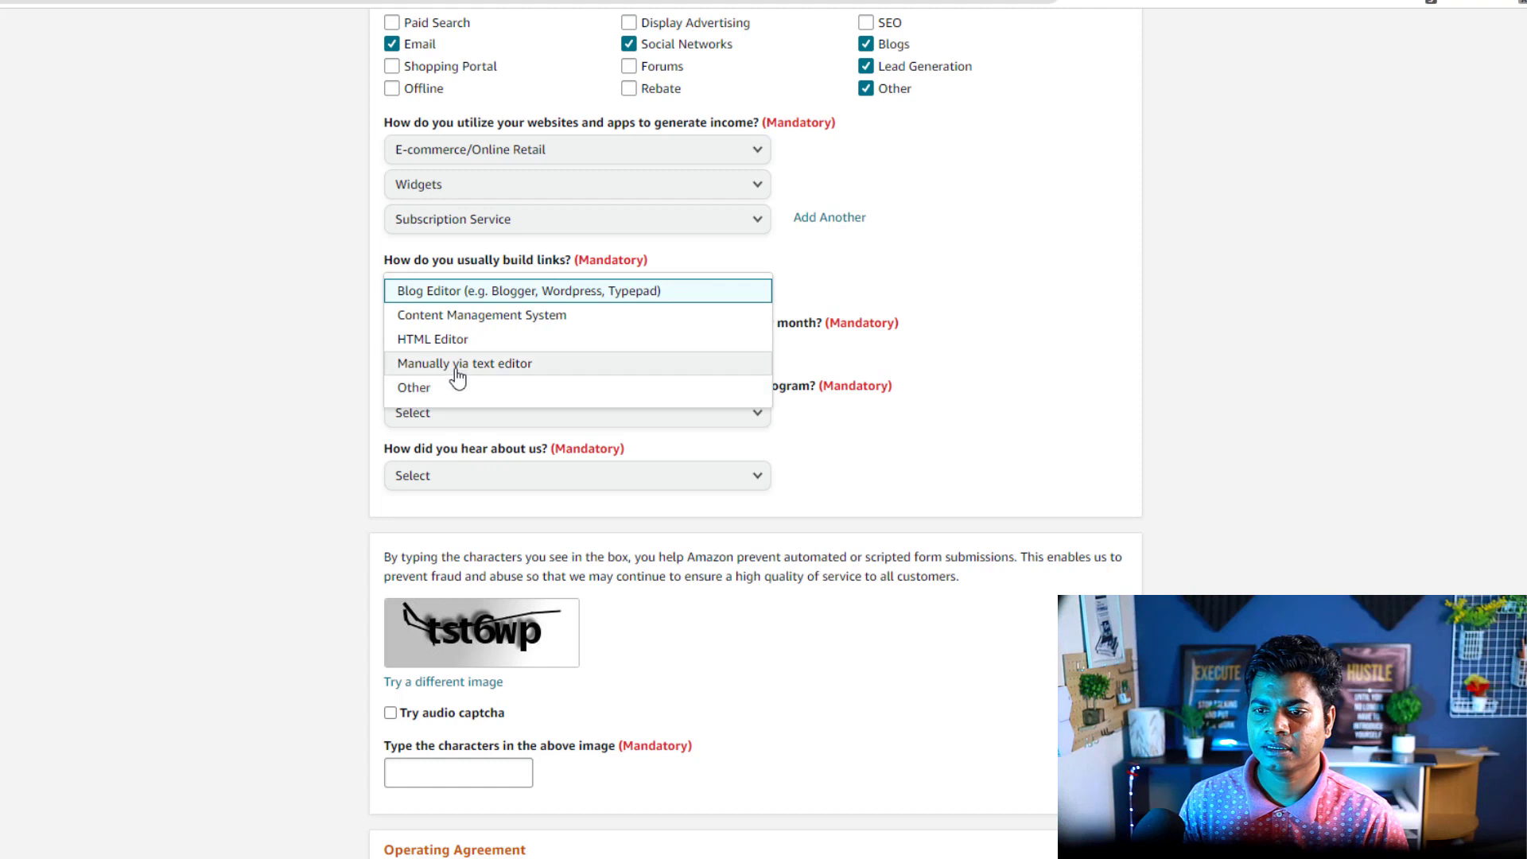
{"action": "left_click", "coordinate": [411, 391]}
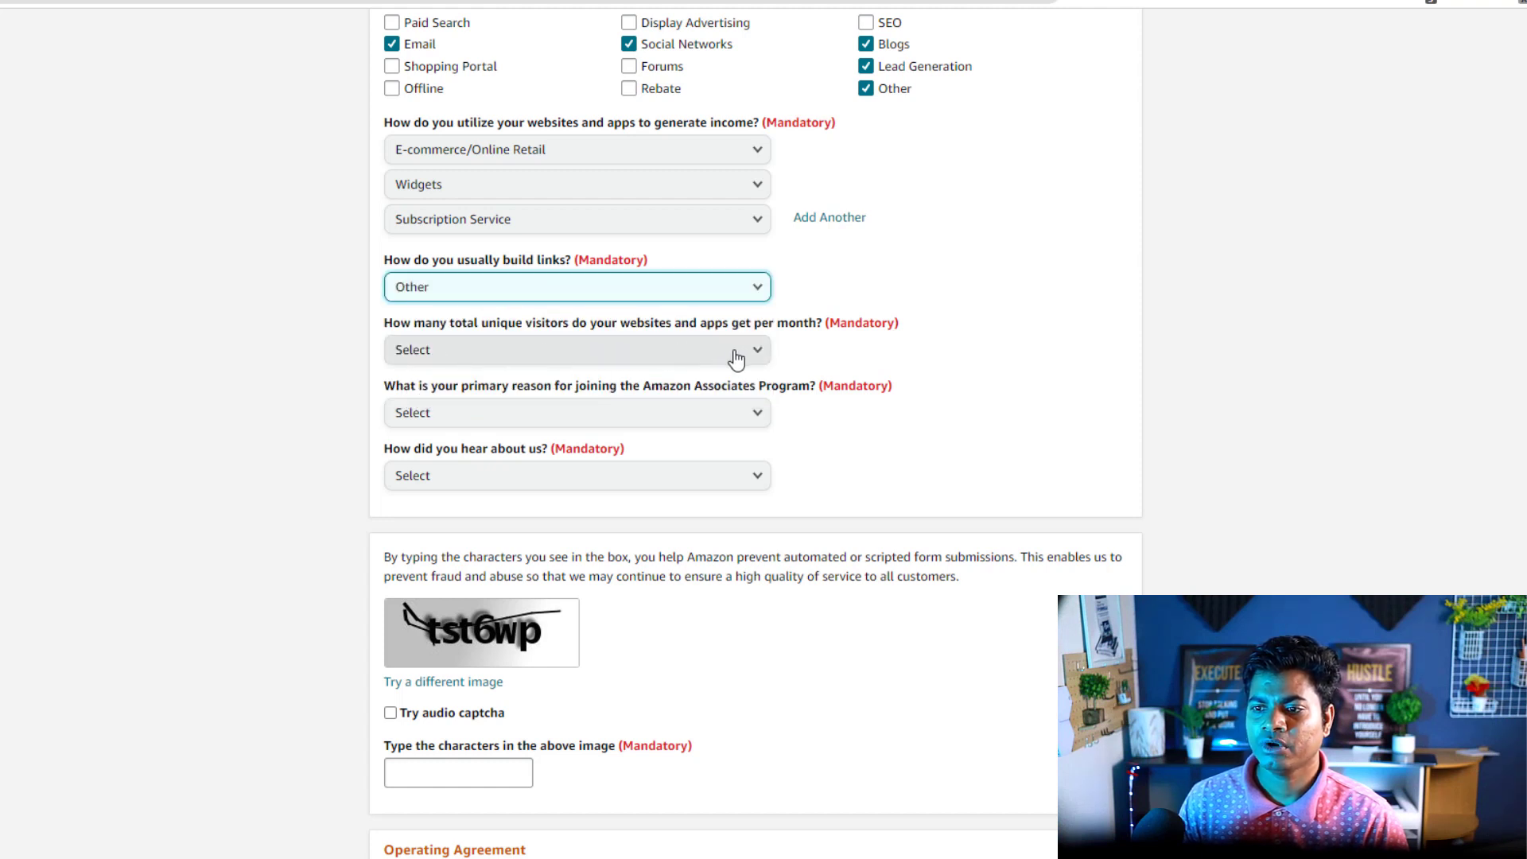
{"action": "left_click", "coordinate": [745, 354]}
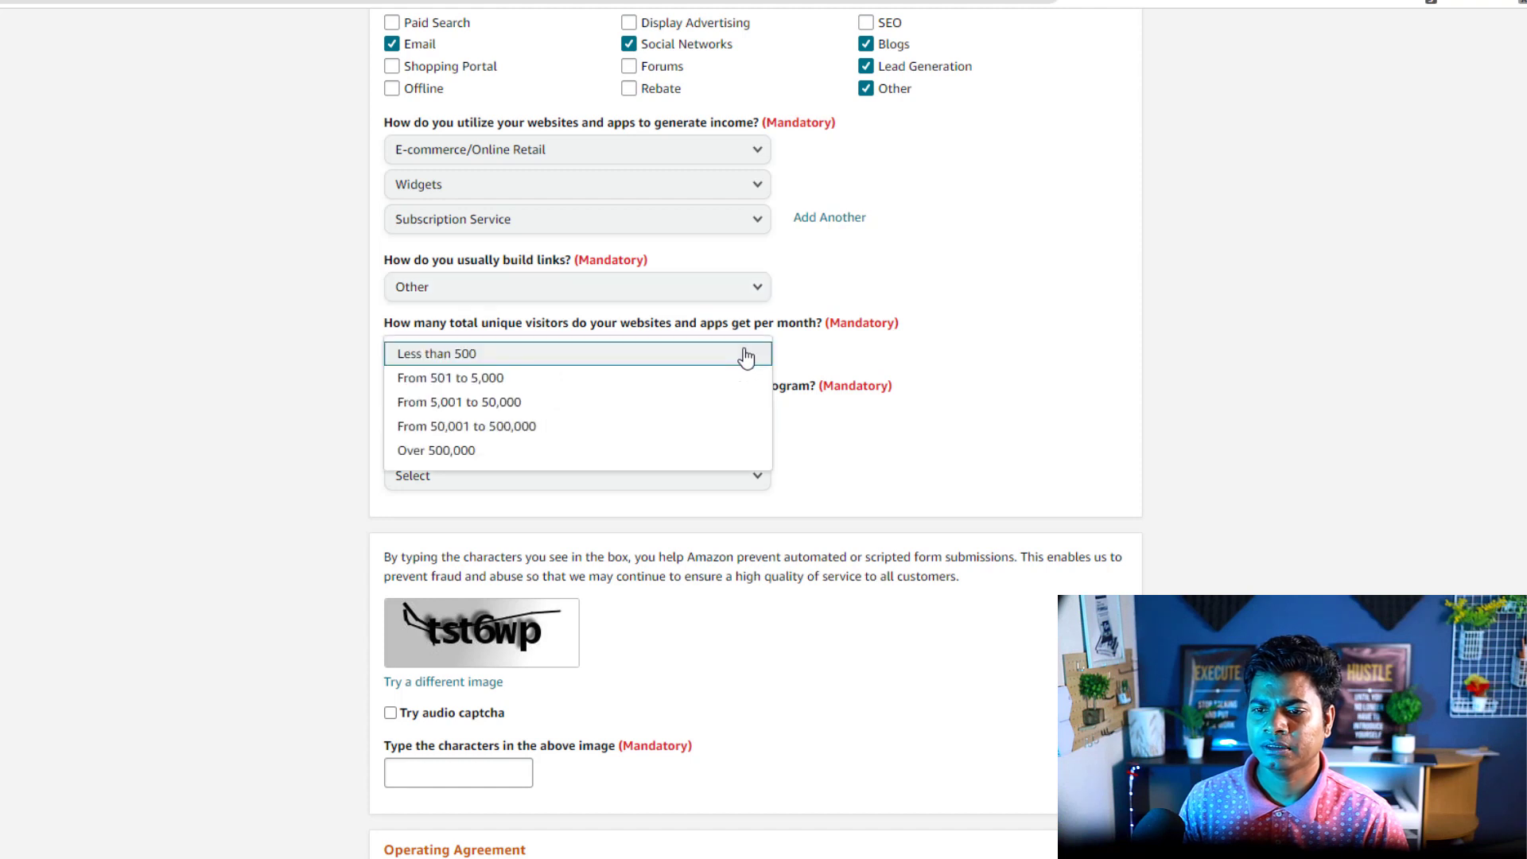
{"action": "left_click", "coordinate": [491, 380]}
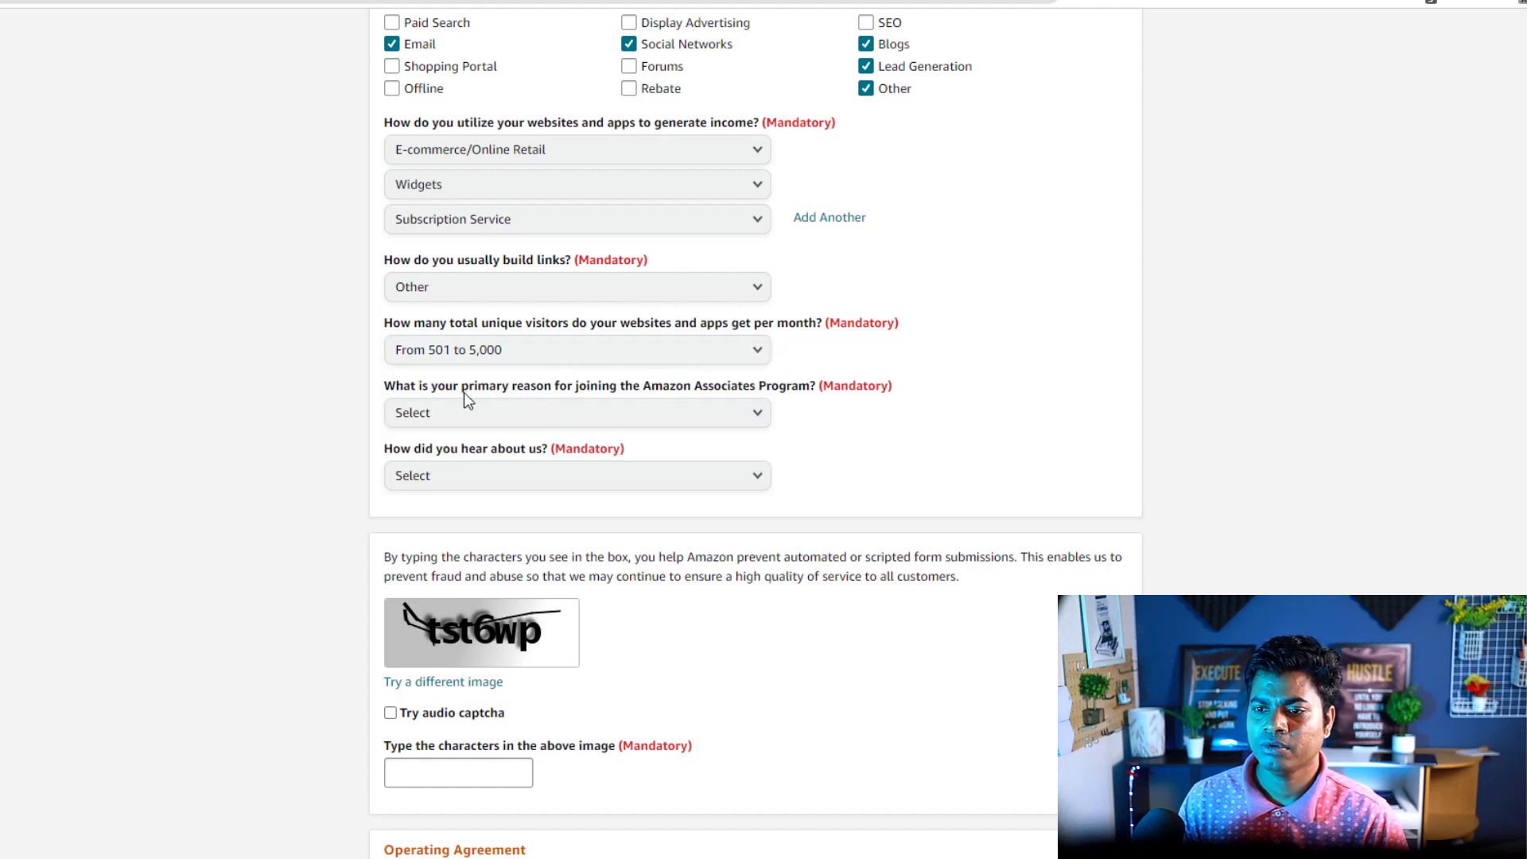
Step: Give 'To monetize my site' as reason and 'From the Amazon.com Website' as referral source
{"action": "left_click", "coordinate": [751, 414]}
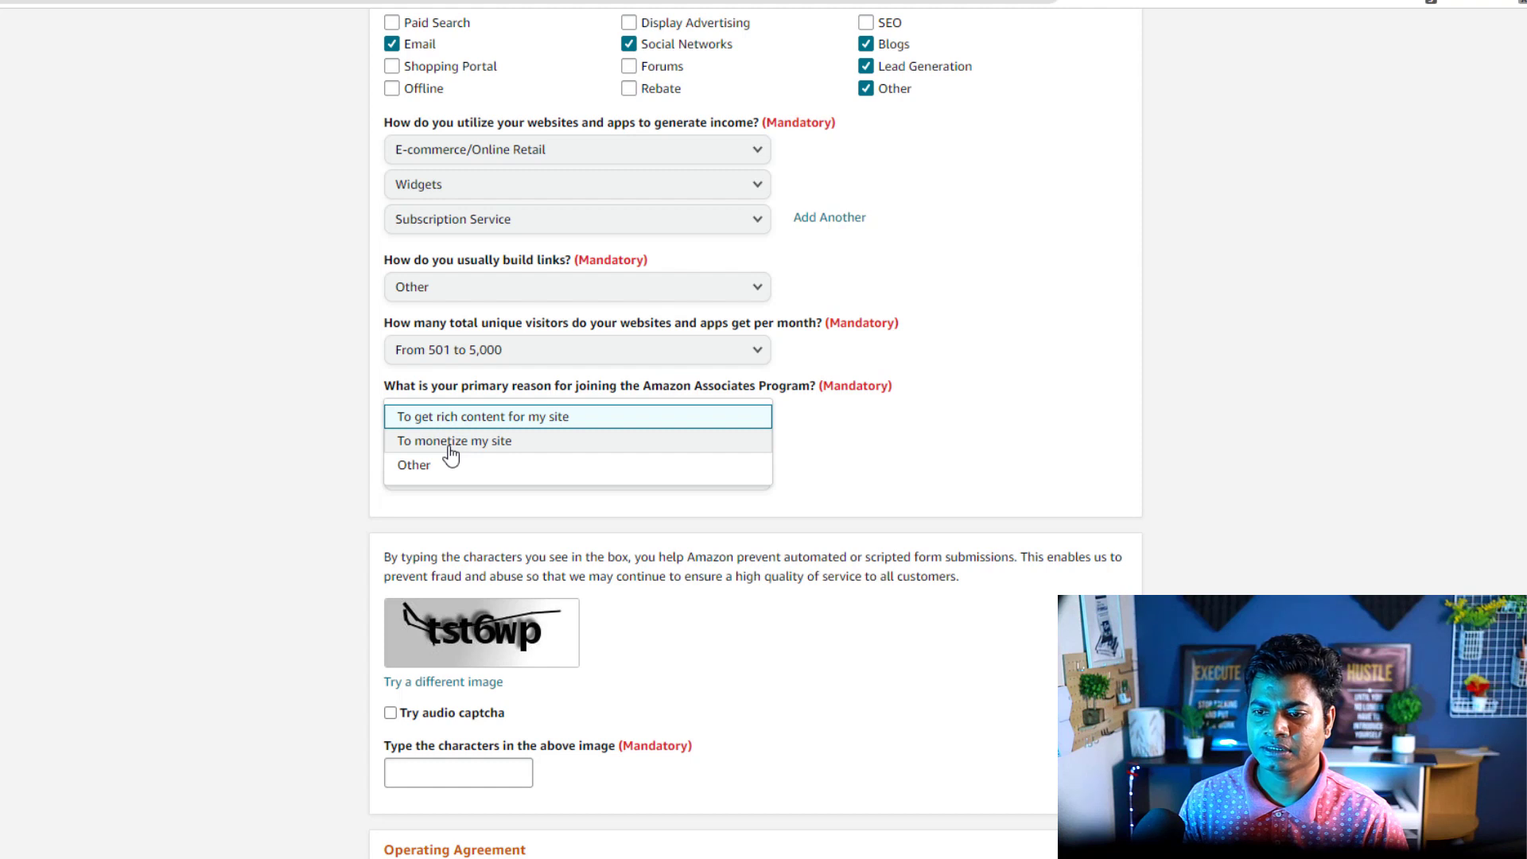
{"action": "left_click", "coordinate": [451, 442]}
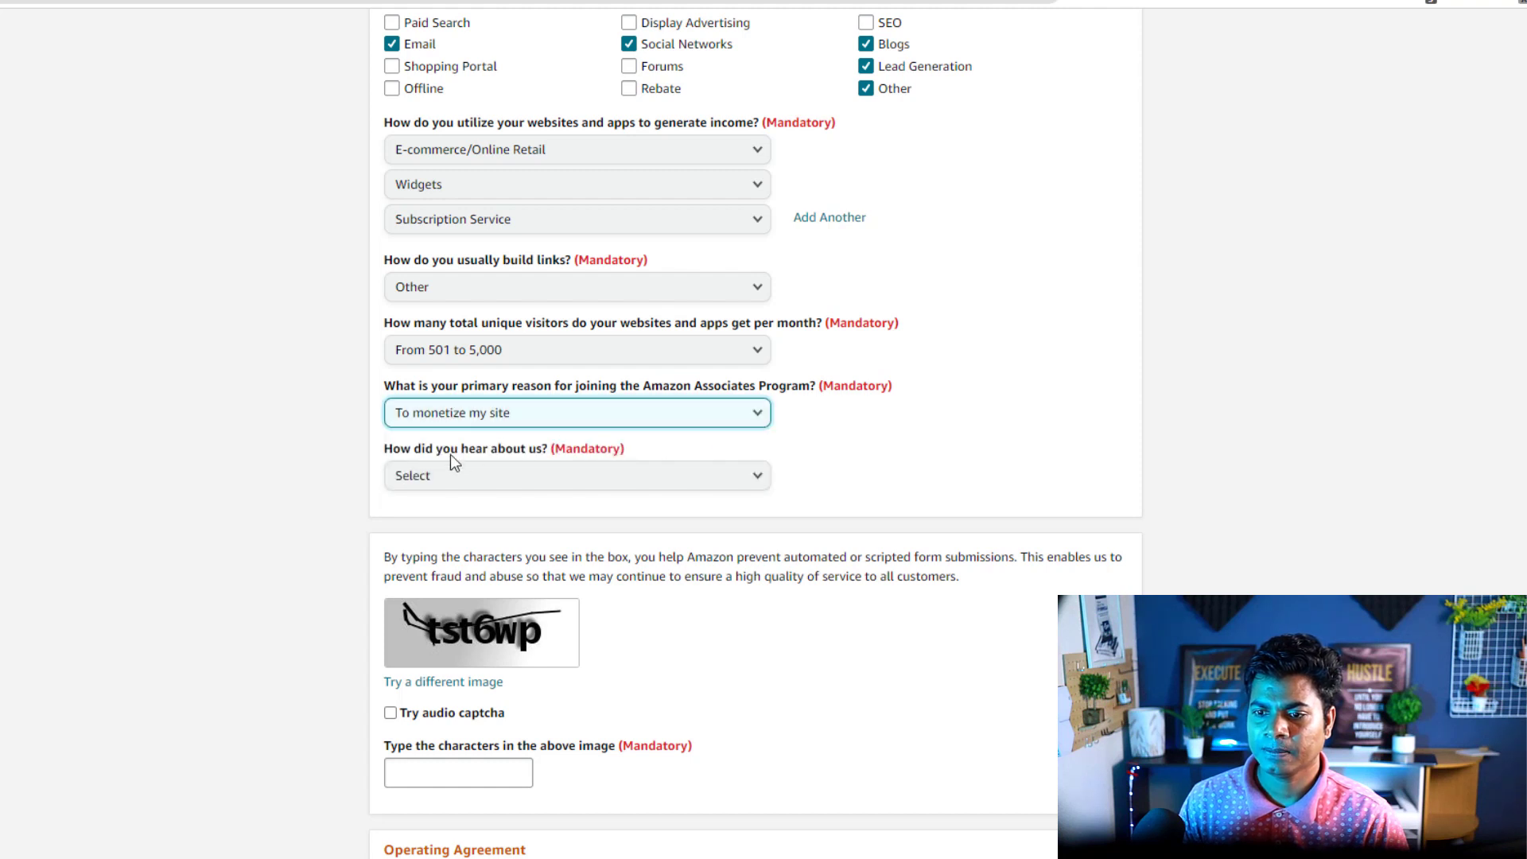
{"action": "left_click", "coordinate": [501, 475]}
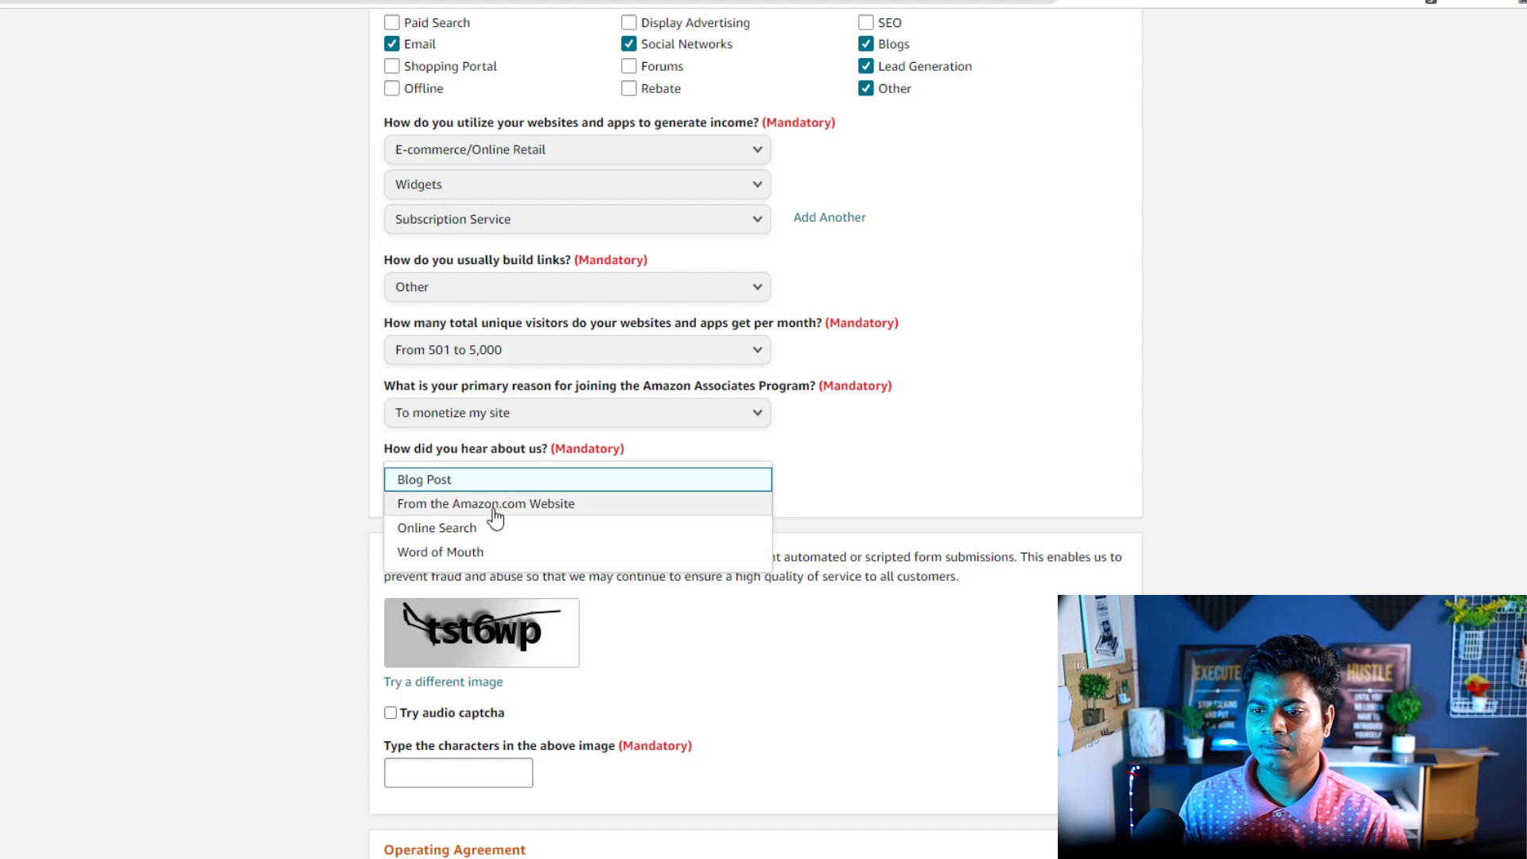
{"action": "left_click", "coordinate": [454, 540]}
{"action": "key", "text": "Up"}
{"action": "scroll", "coordinate": [856, 450], "scroll_direction": "down", "scroll_amount": 3}
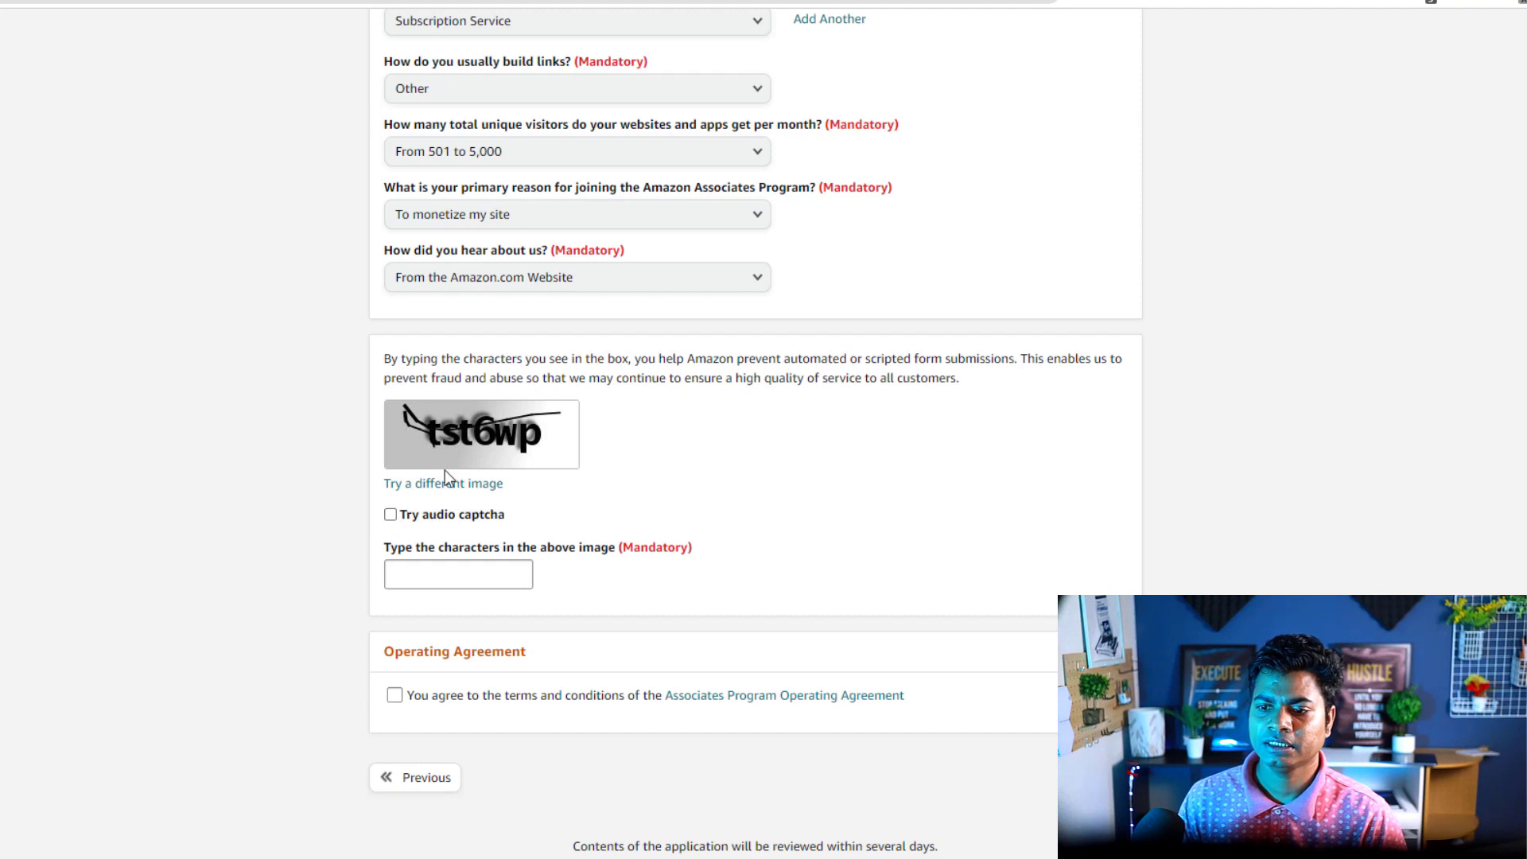
Step: Enter the captcha characters, accept the Operating Agreement, and finish the application
{"action": "left_click", "coordinate": [443, 573]}
{"action": "type", "text": "t"}
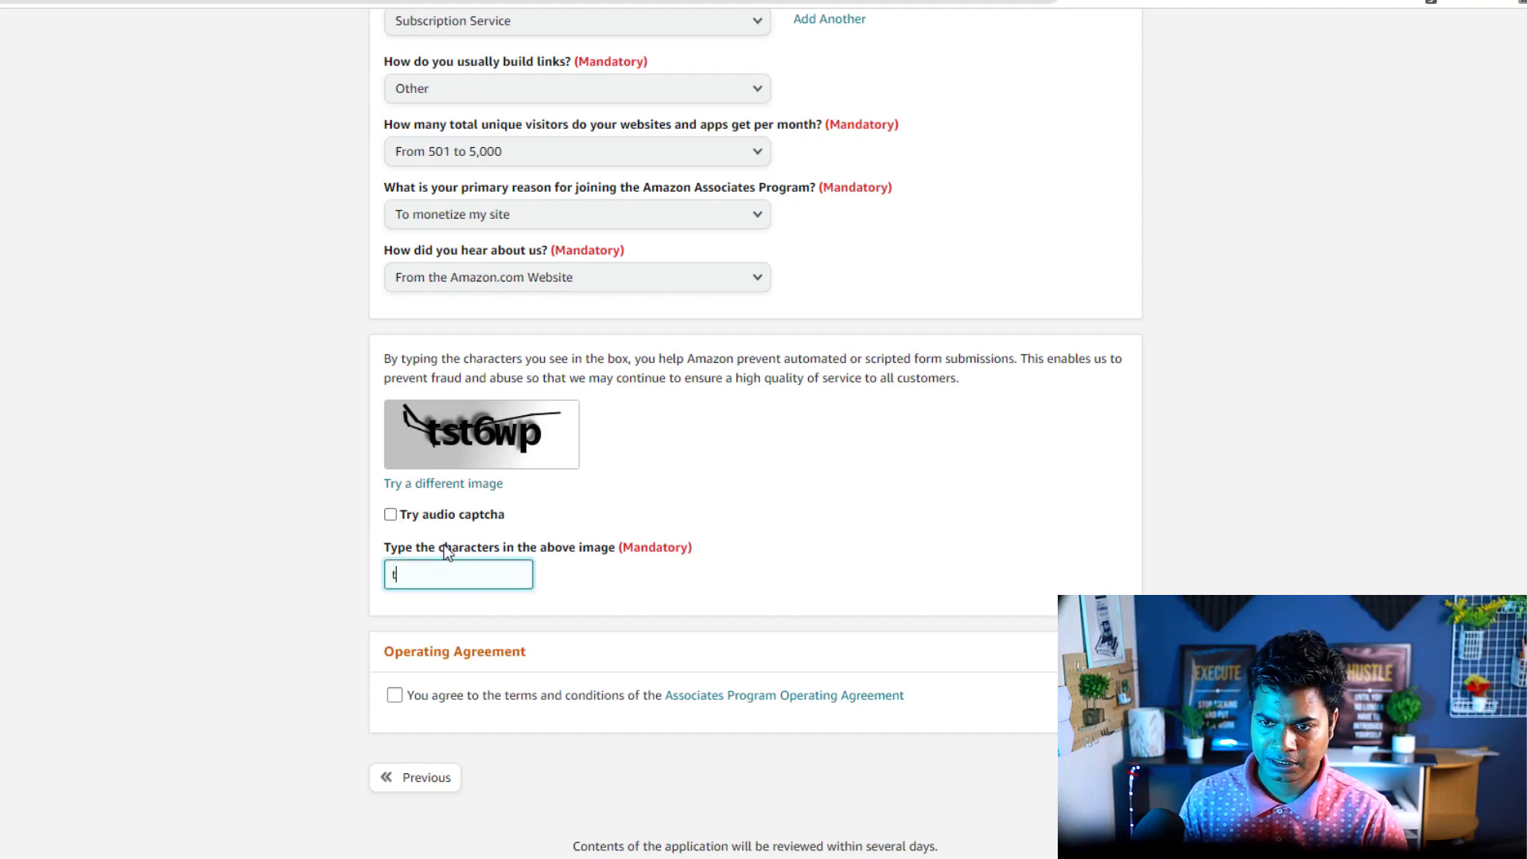
{"action": "type", "text": "st6wp"}
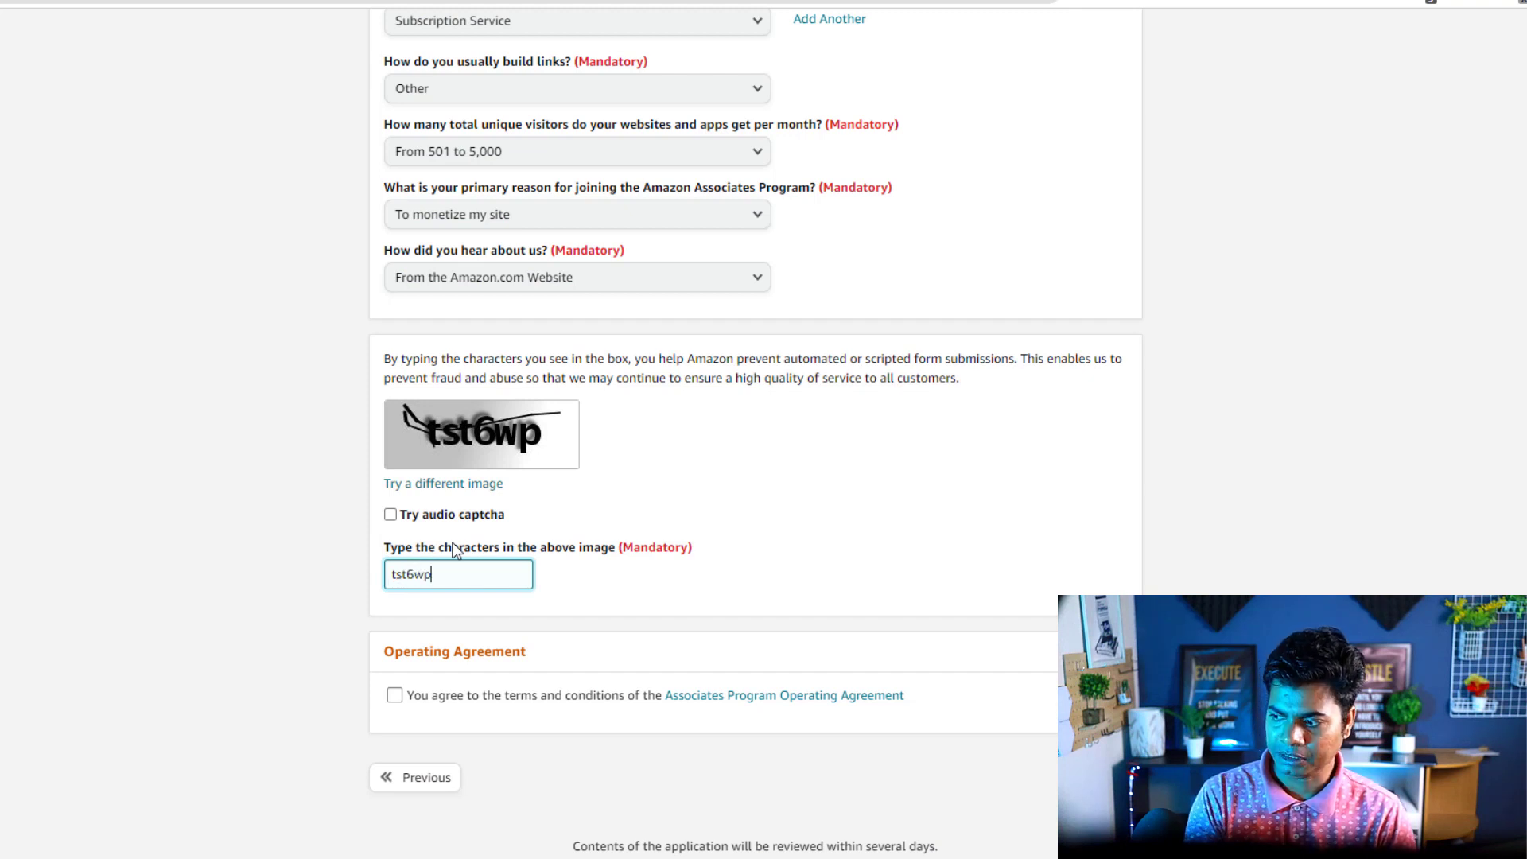
{"action": "left_click", "coordinate": [395, 695]}
{"action": "left_click", "coordinate": [1102, 778]}
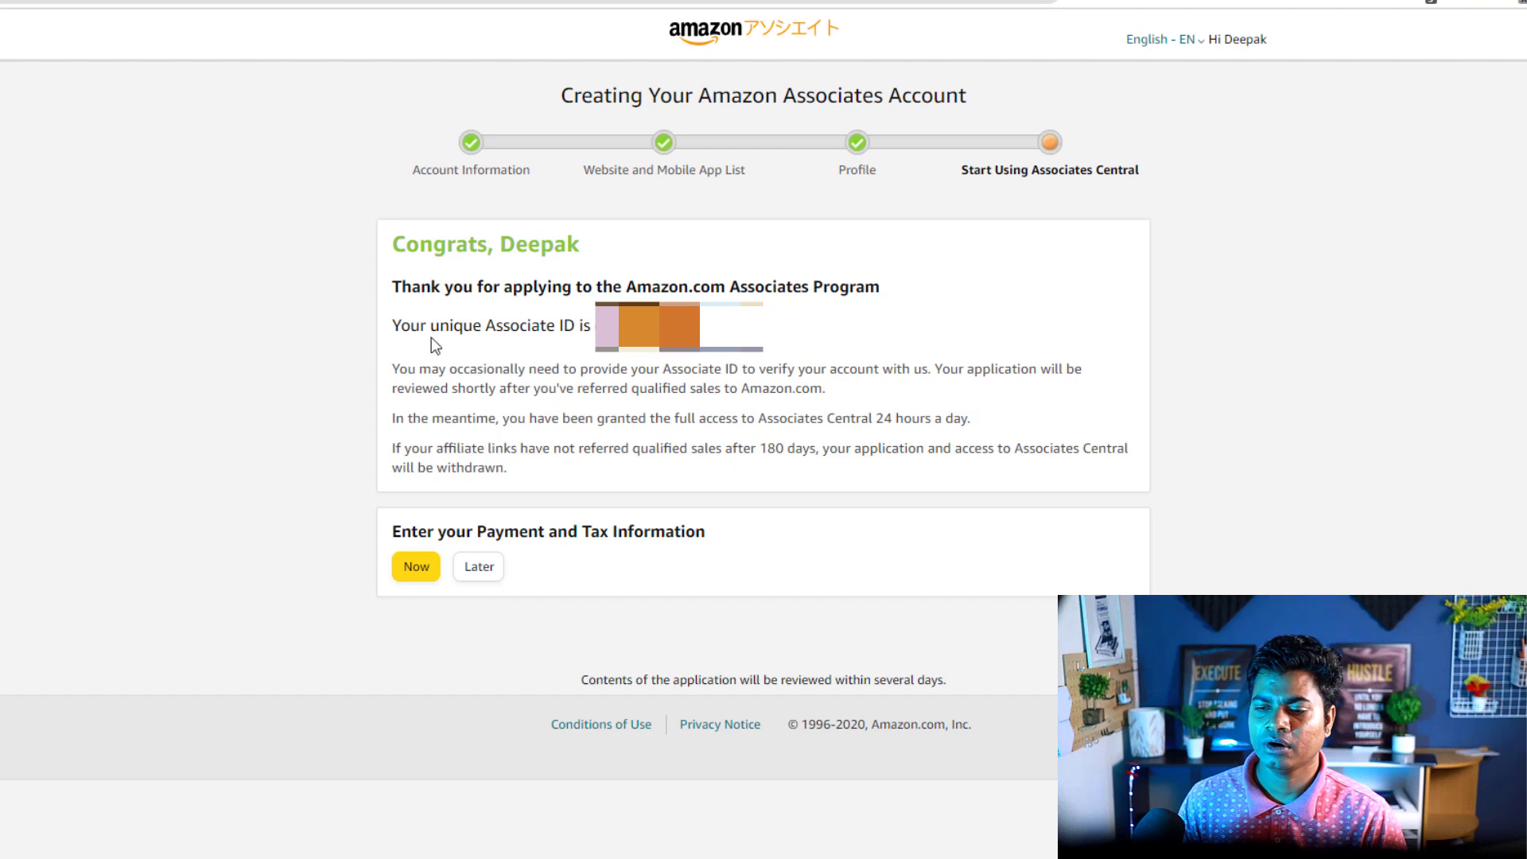
Step: Select the new Associate ID and choose to enter payment and tax information now
{"action": "double_click", "coordinate": [646, 326]}
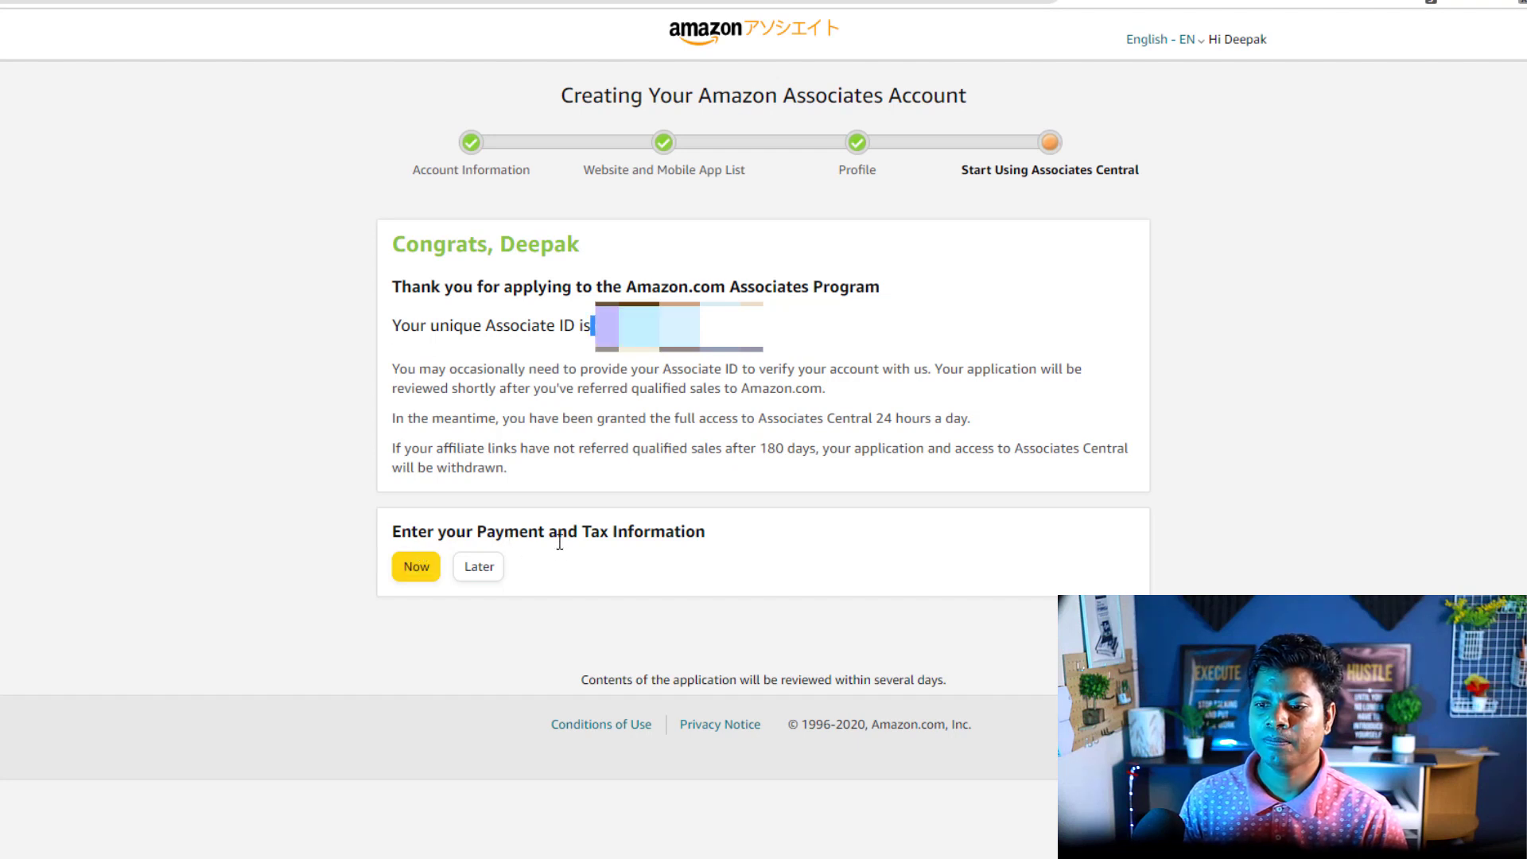
{"action": "left_click", "coordinate": [413, 573]}
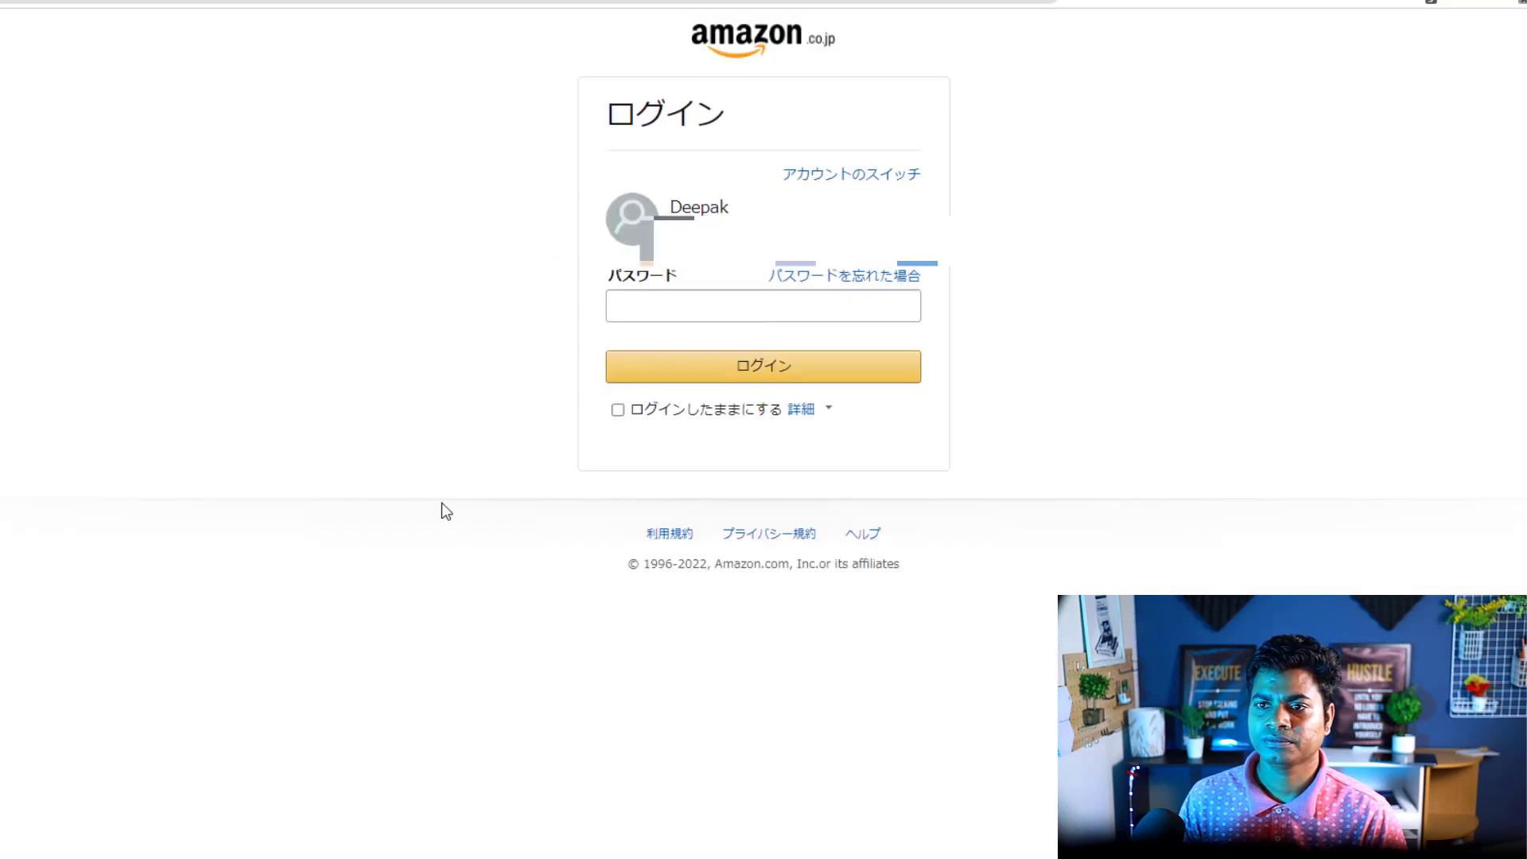
Step: Sign in with the saved account password and the authenticator one-time code
{"action": "key", "text": "ctrl+v"}
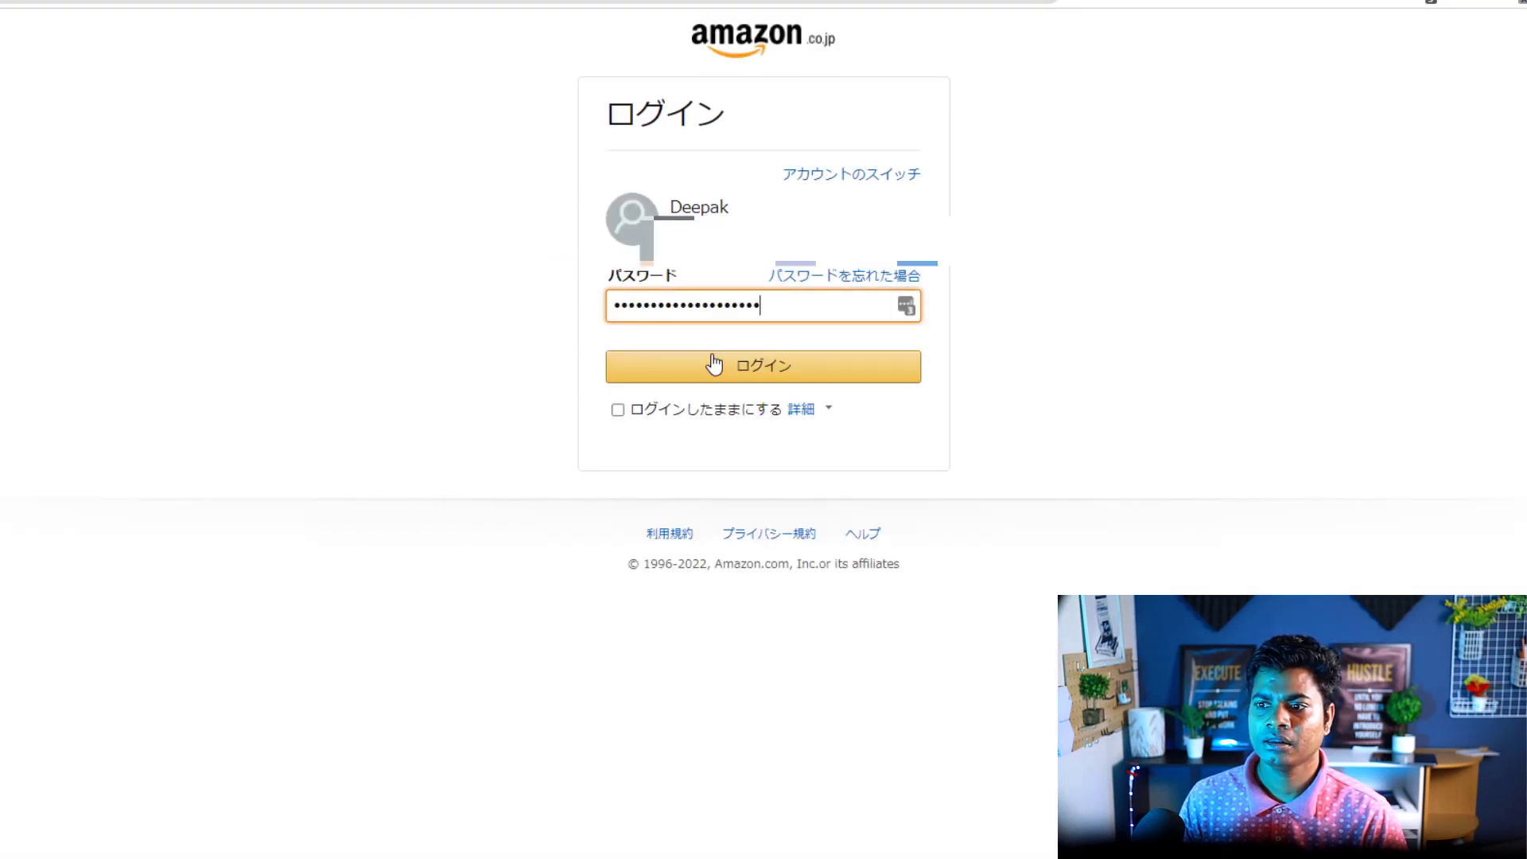
{"action": "left_click", "coordinate": [726, 366]}
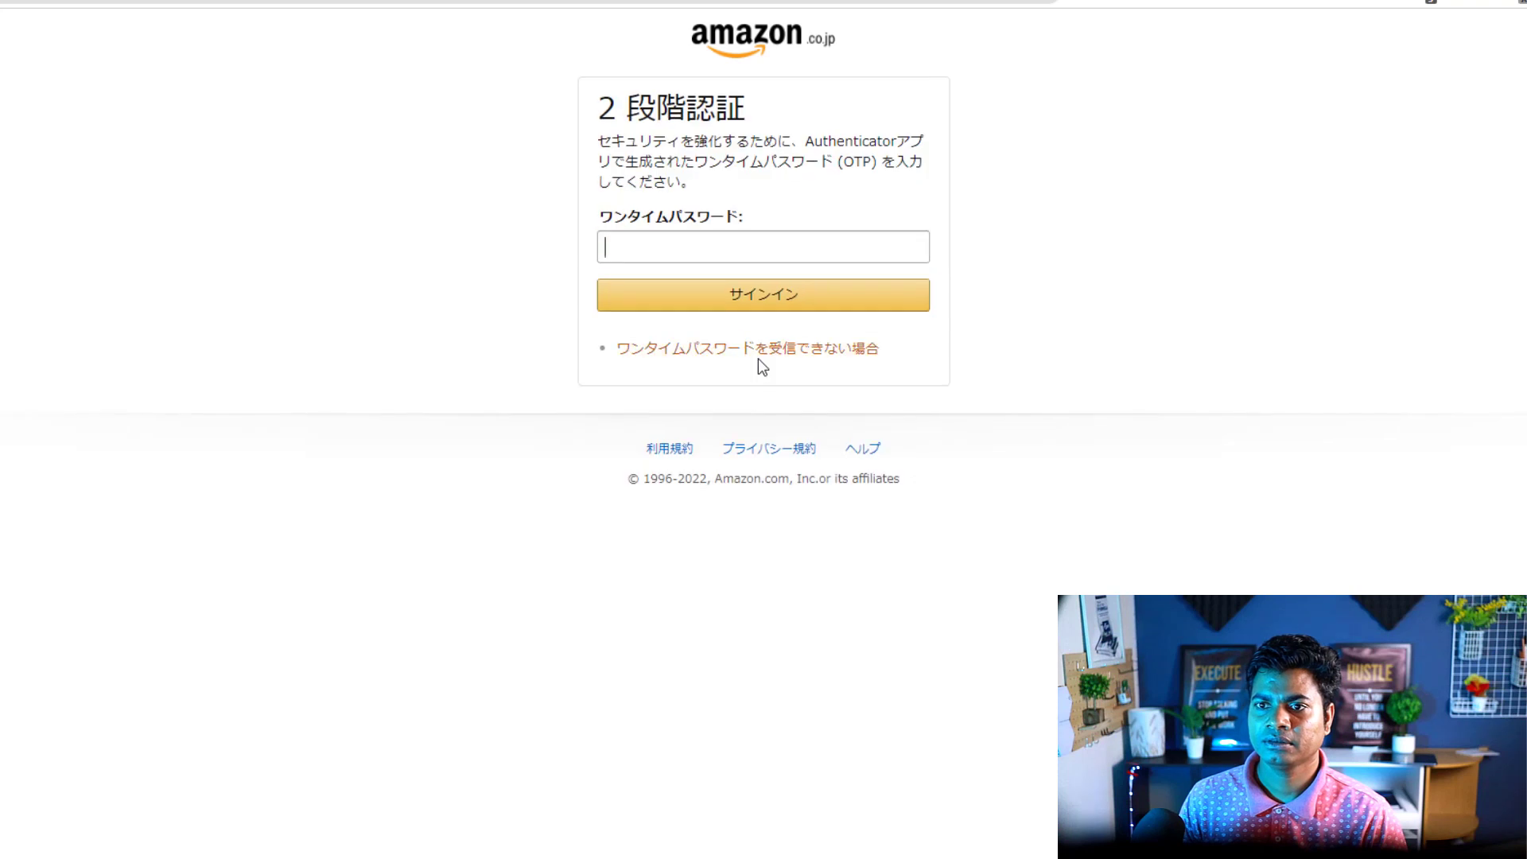
{"action": "left_click", "coordinate": [928, 265]}
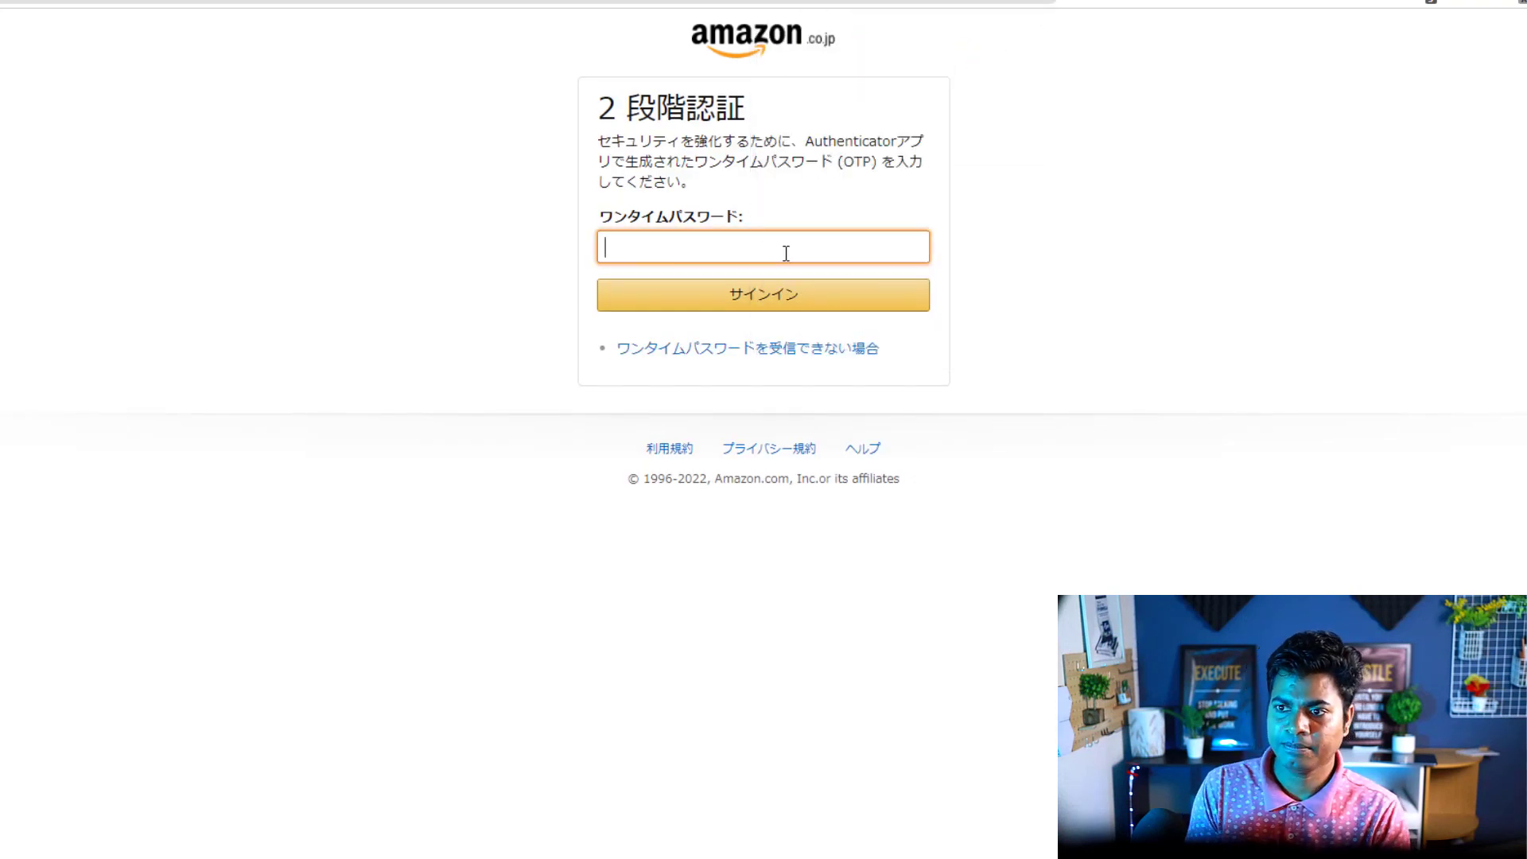
{"action": "key", "text": "Tab"}
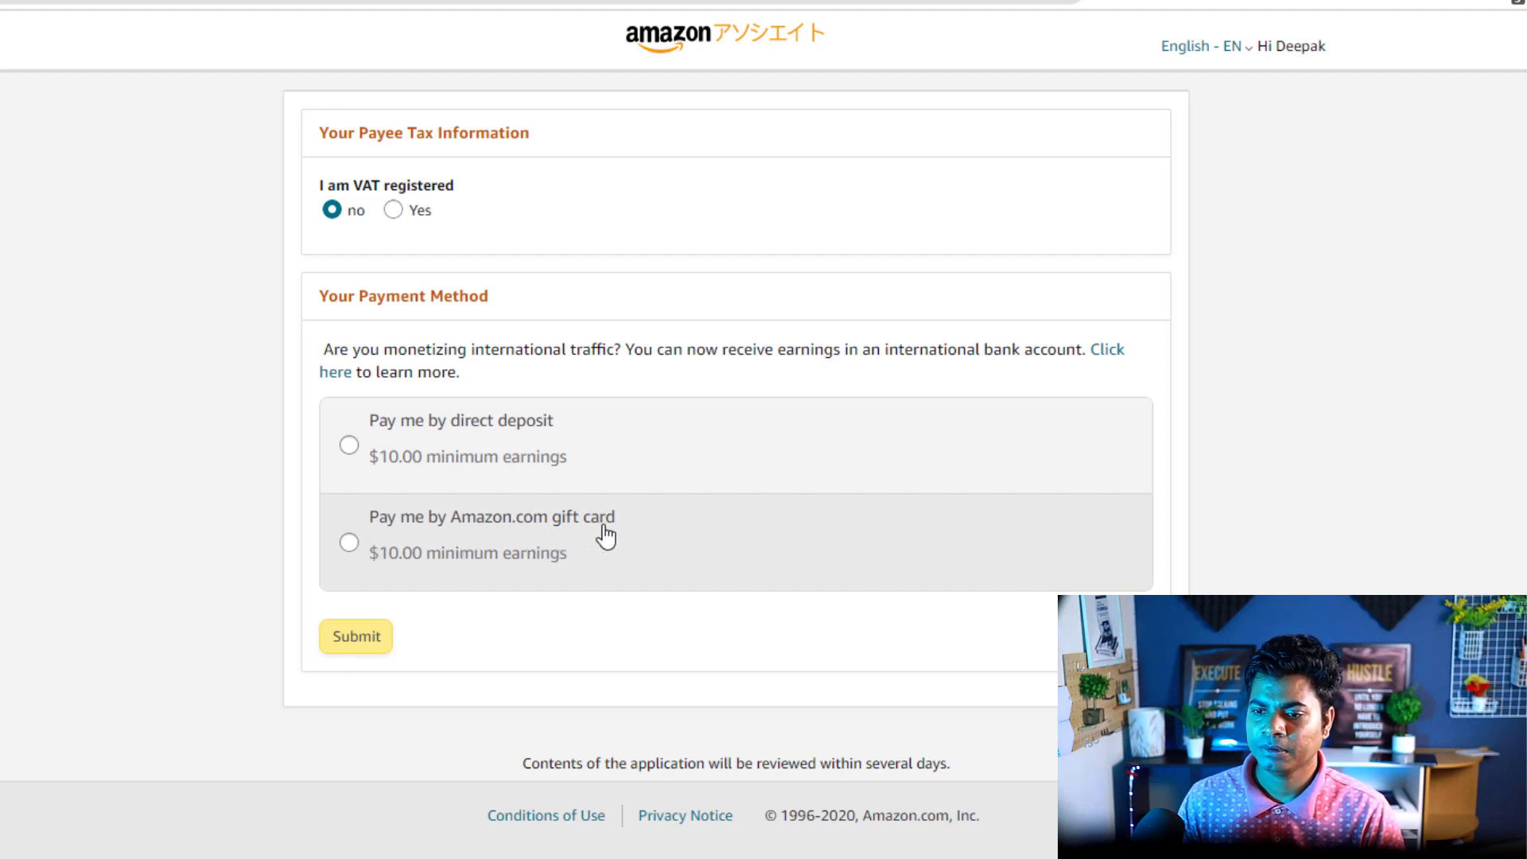
Step: Choose direct deposit payment, set the bank location to Japan, and enter the Savings, Mizuho Bank, store 064 details
{"action": "left_click", "coordinate": [349, 446]}
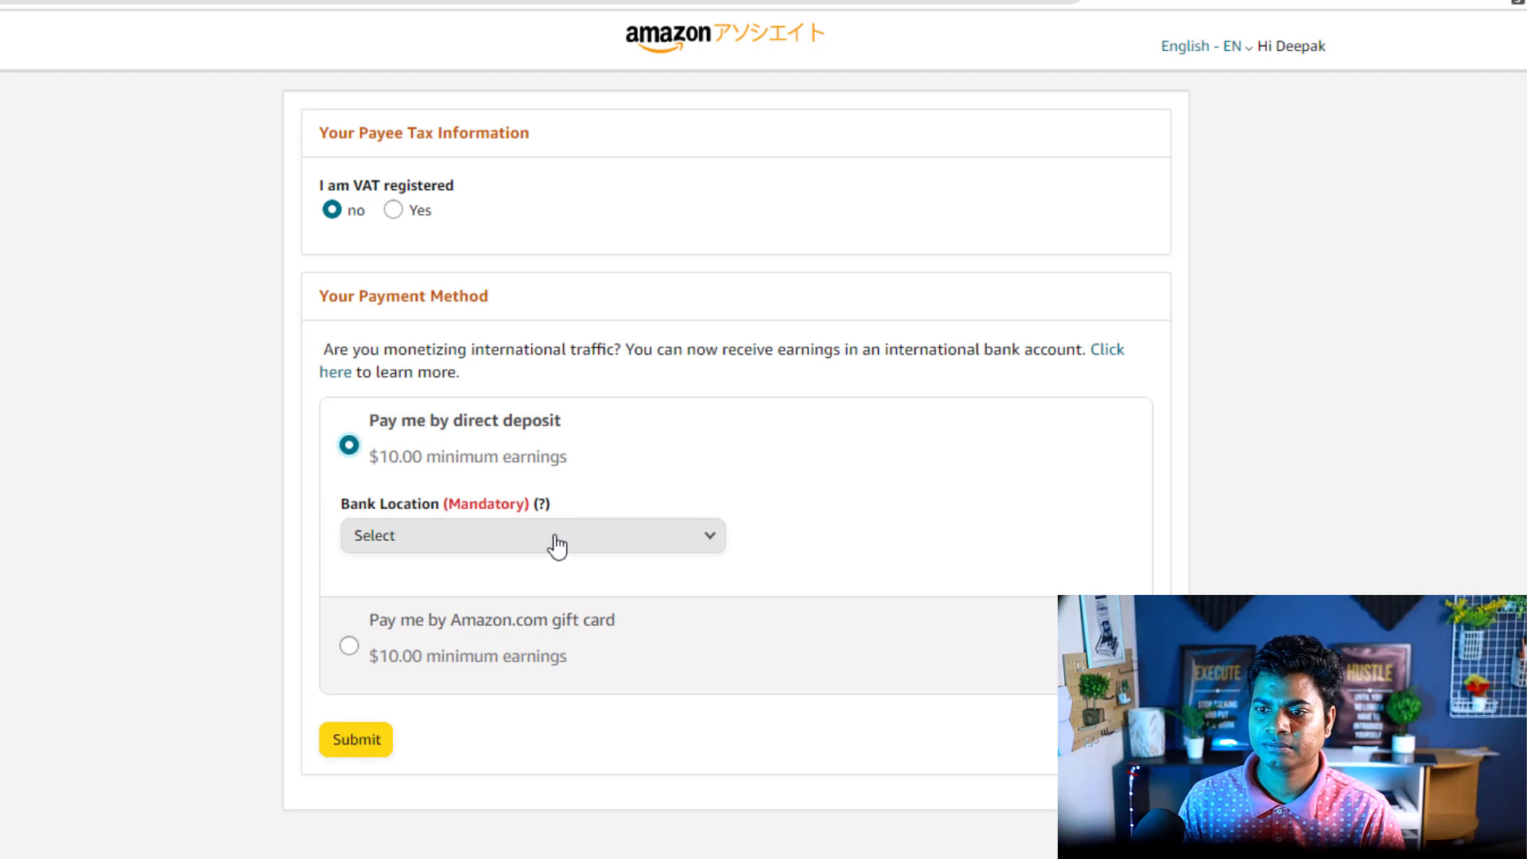
{"action": "left_click", "coordinate": [477, 535]}
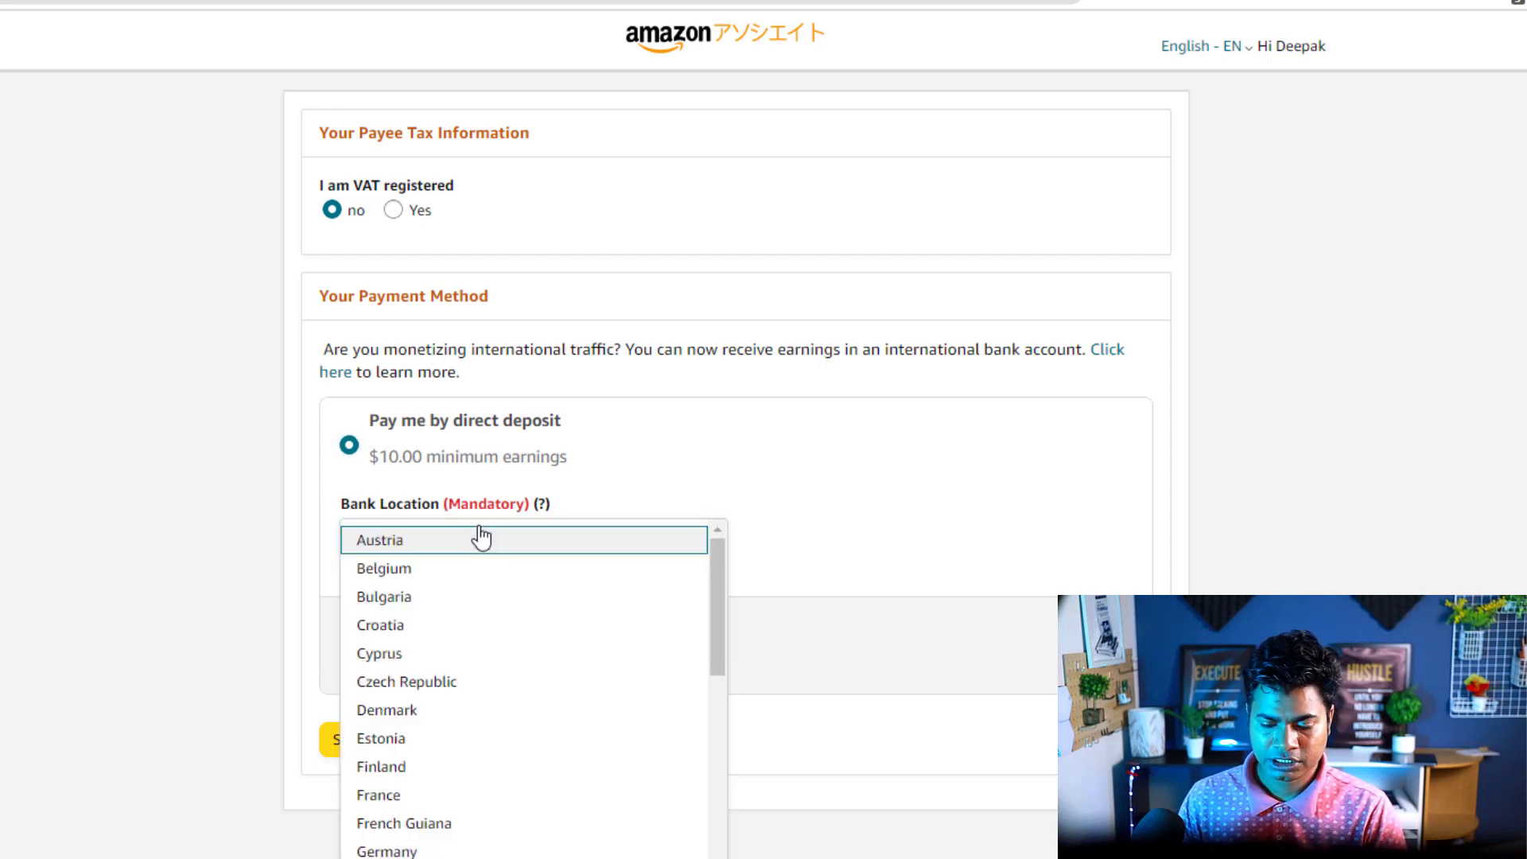
{"action": "key", "text": "j"}
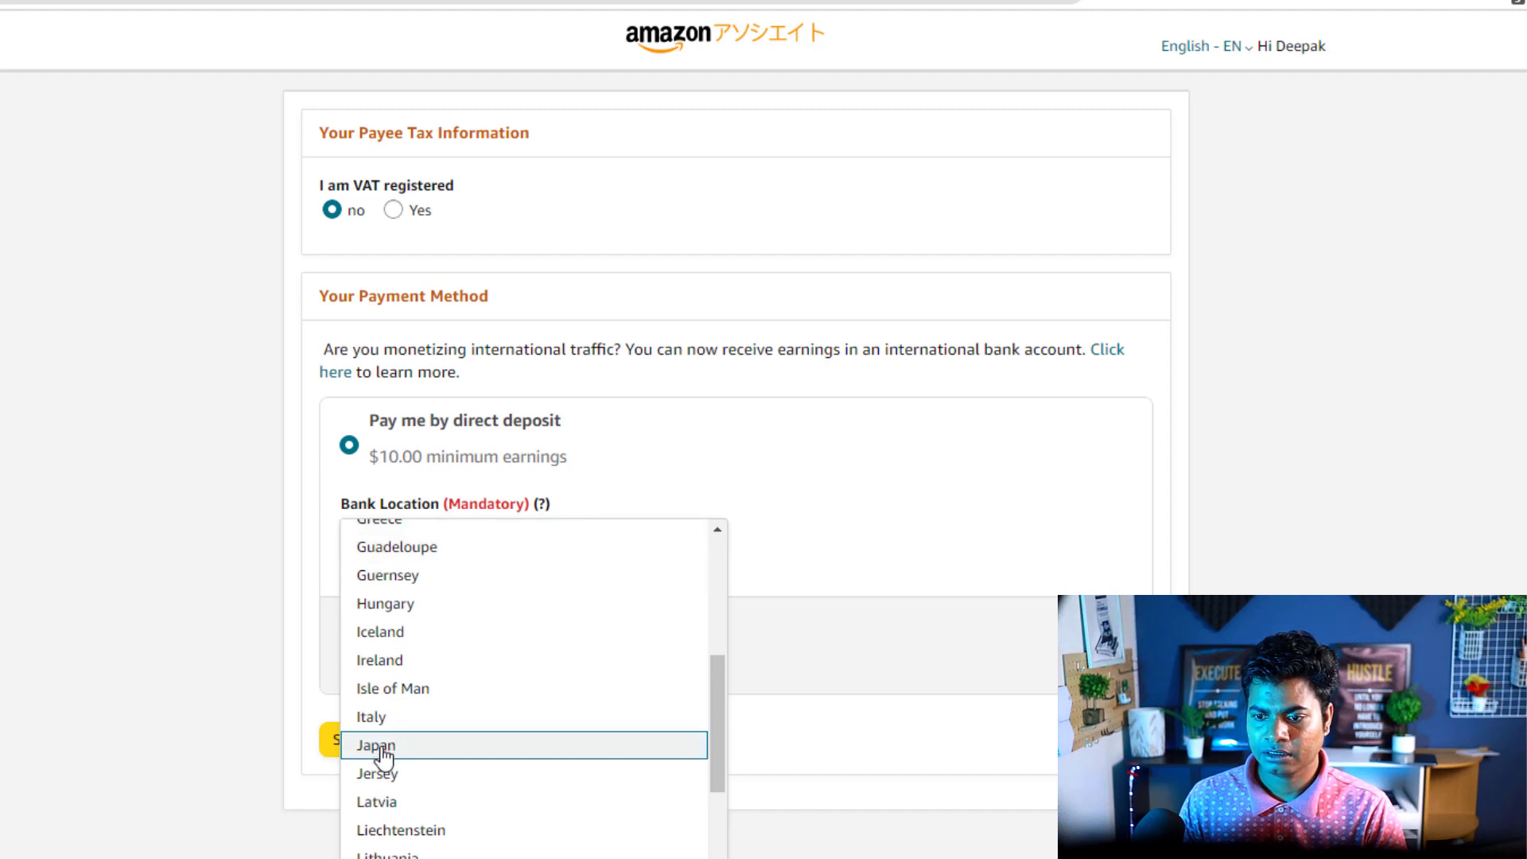
{"action": "left_click", "coordinate": [385, 742]}
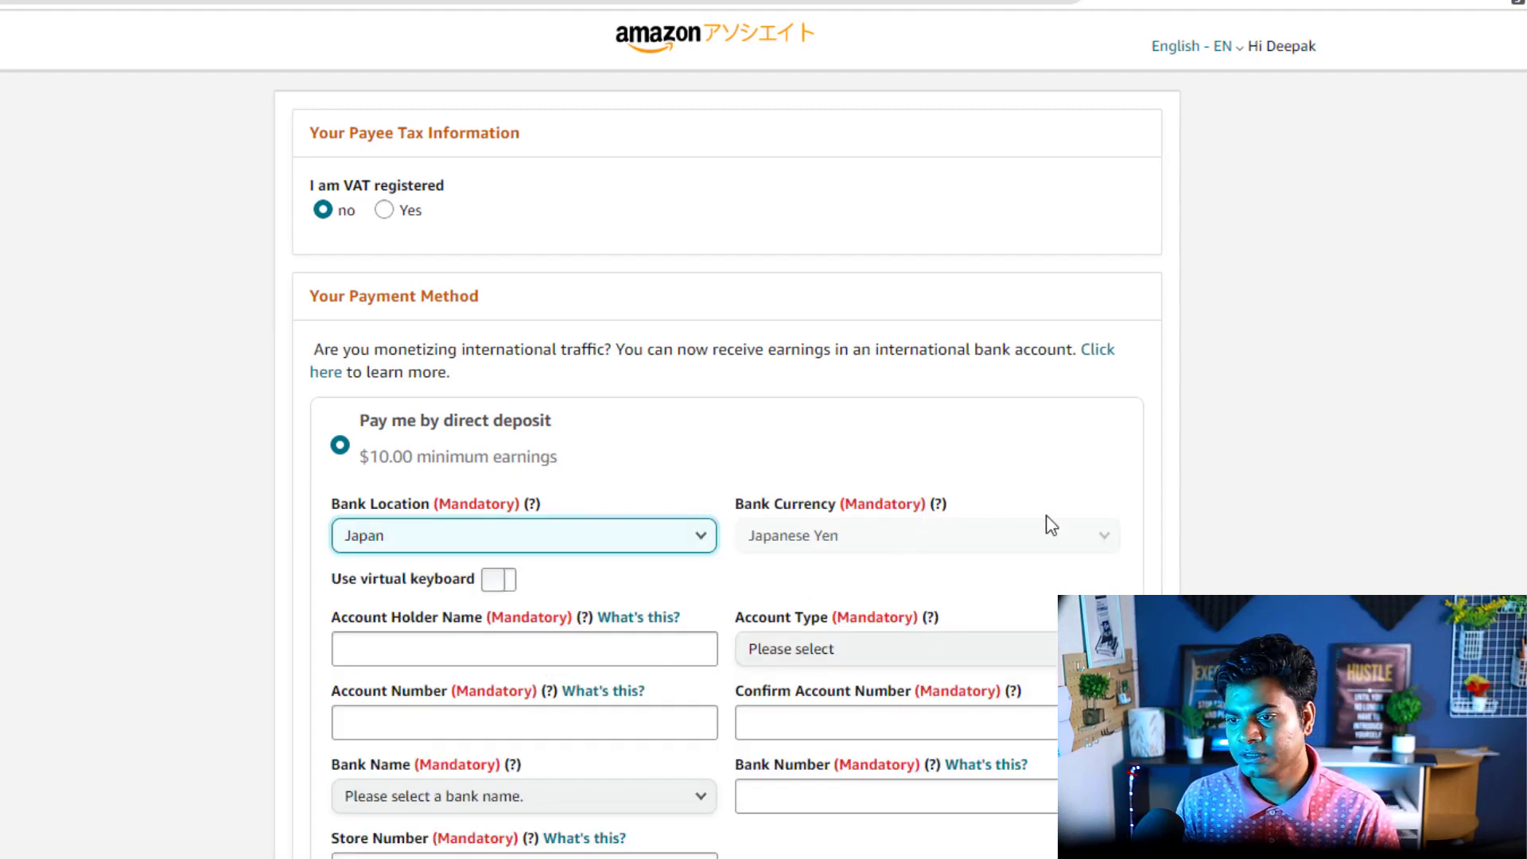
{"action": "left_click", "coordinate": [843, 548]}
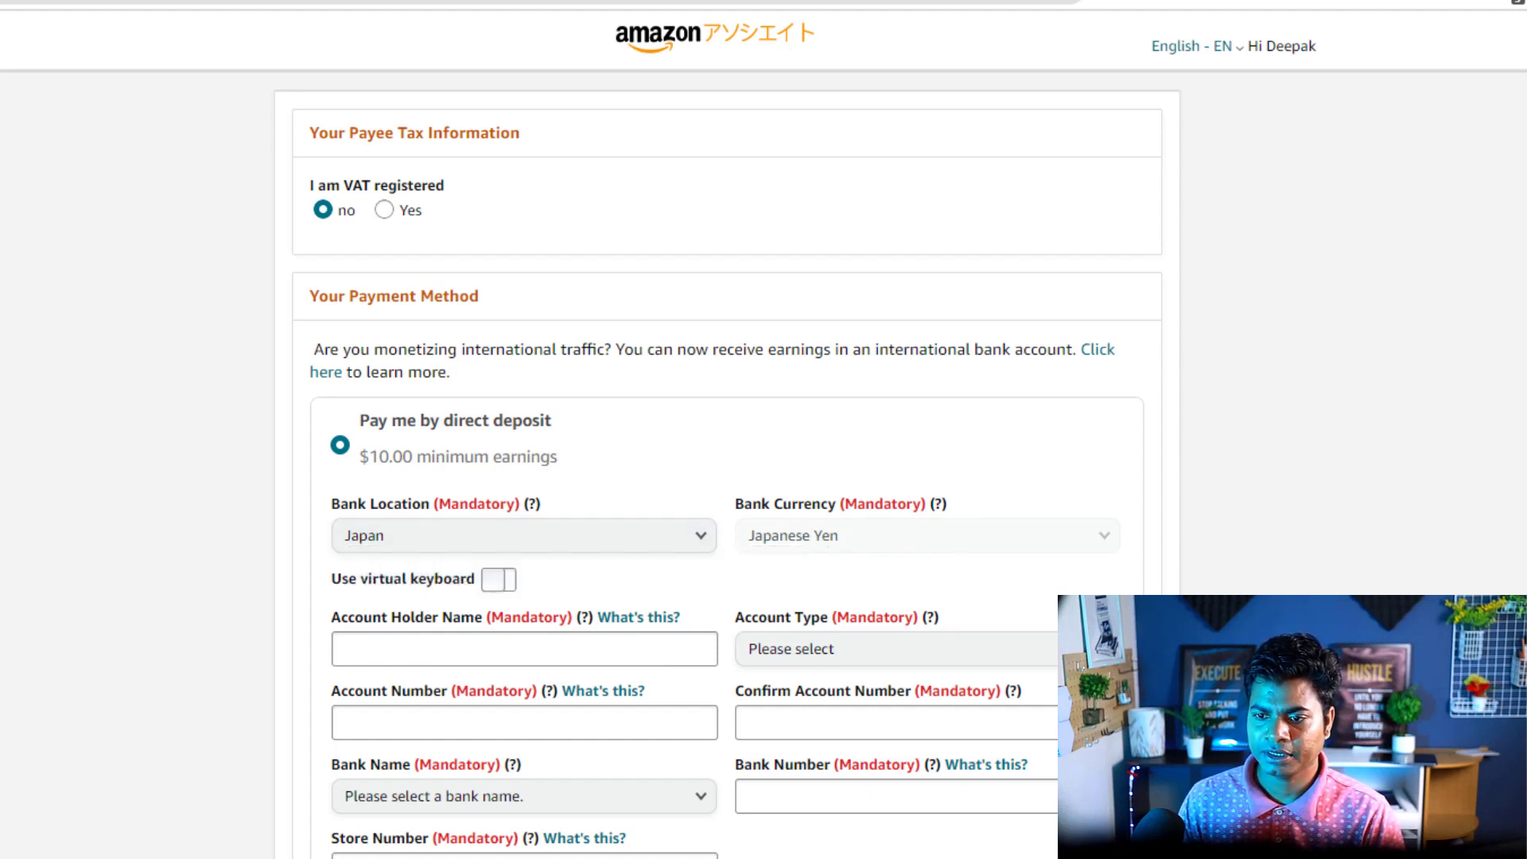
{"action": "scroll", "coordinate": [632, 513], "scroll_direction": "down", "scroll_amount": 3}
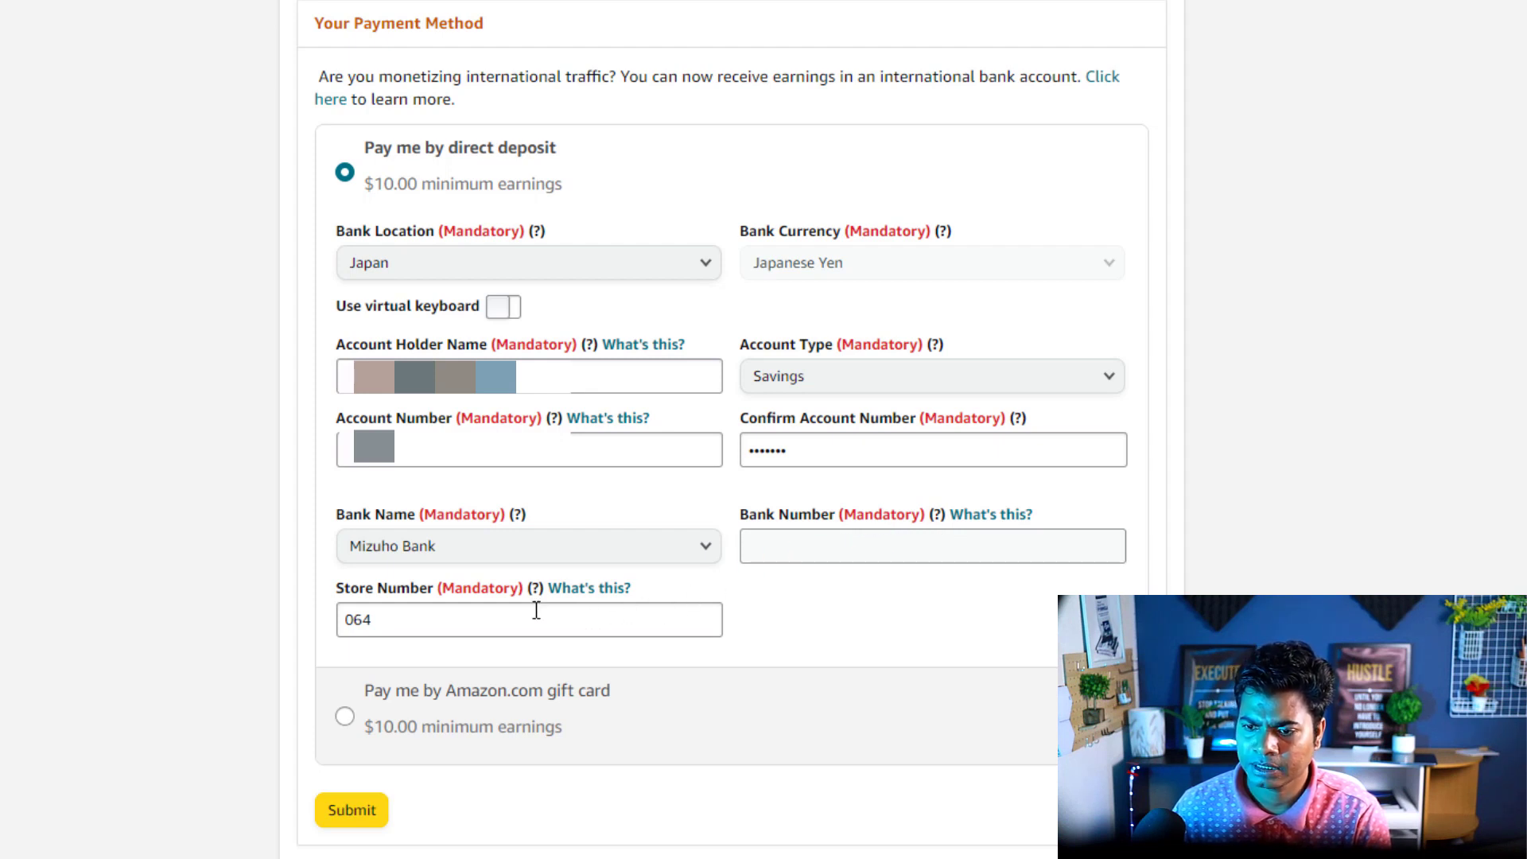
Step: Reselect Mizuho Bank via Mitsubishi UFJ so the Bank Number fills with 0001, then resubmit
{"action": "left_click", "coordinate": [355, 820]}
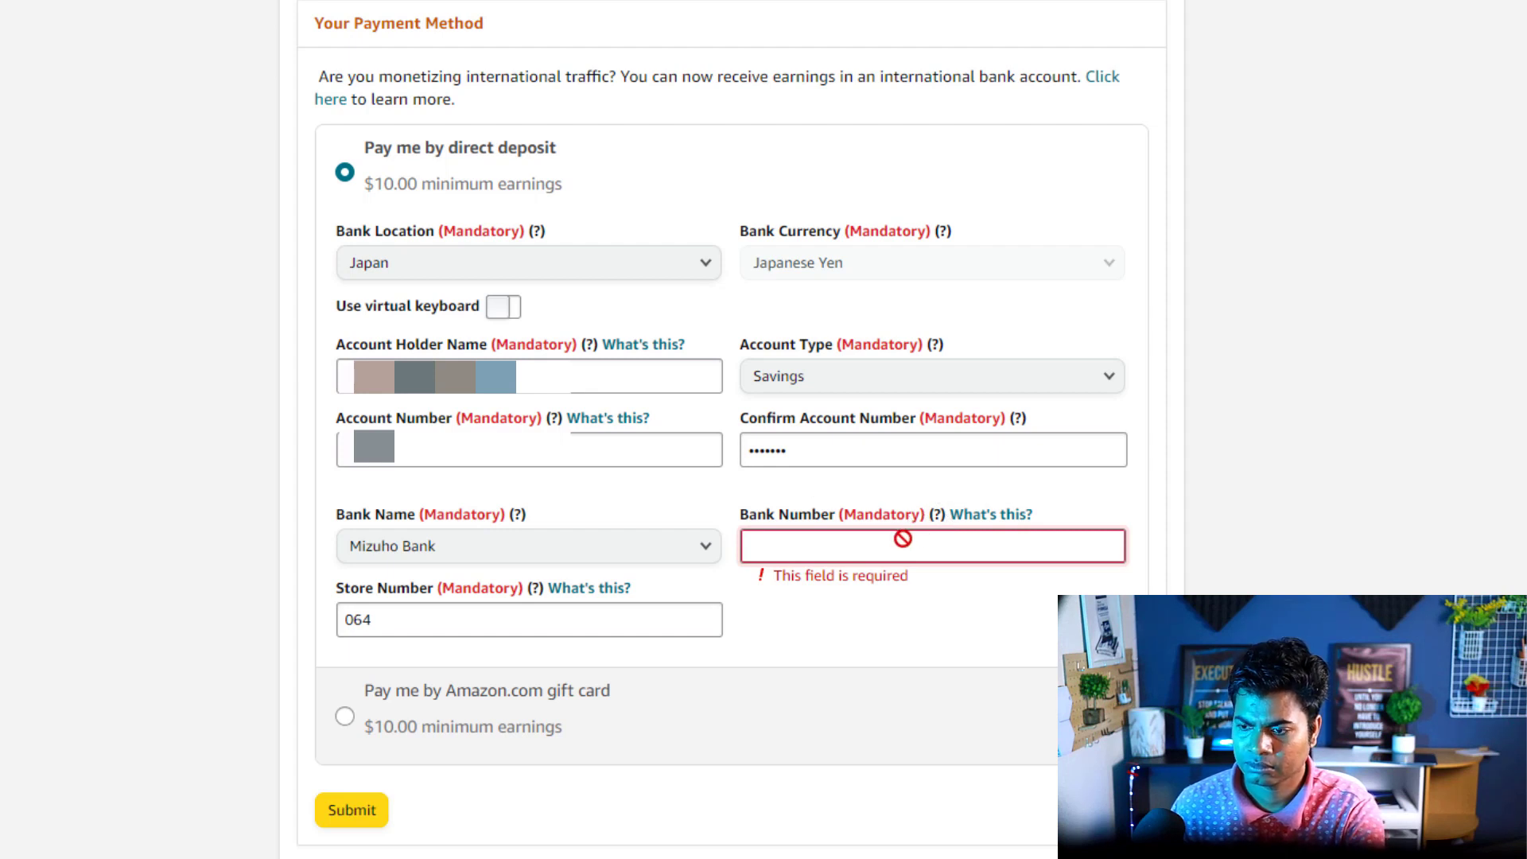
{"action": "left_click", "coordinate": [654, 545]}
{"action": "left_click", "coordinate": [422, 577]}
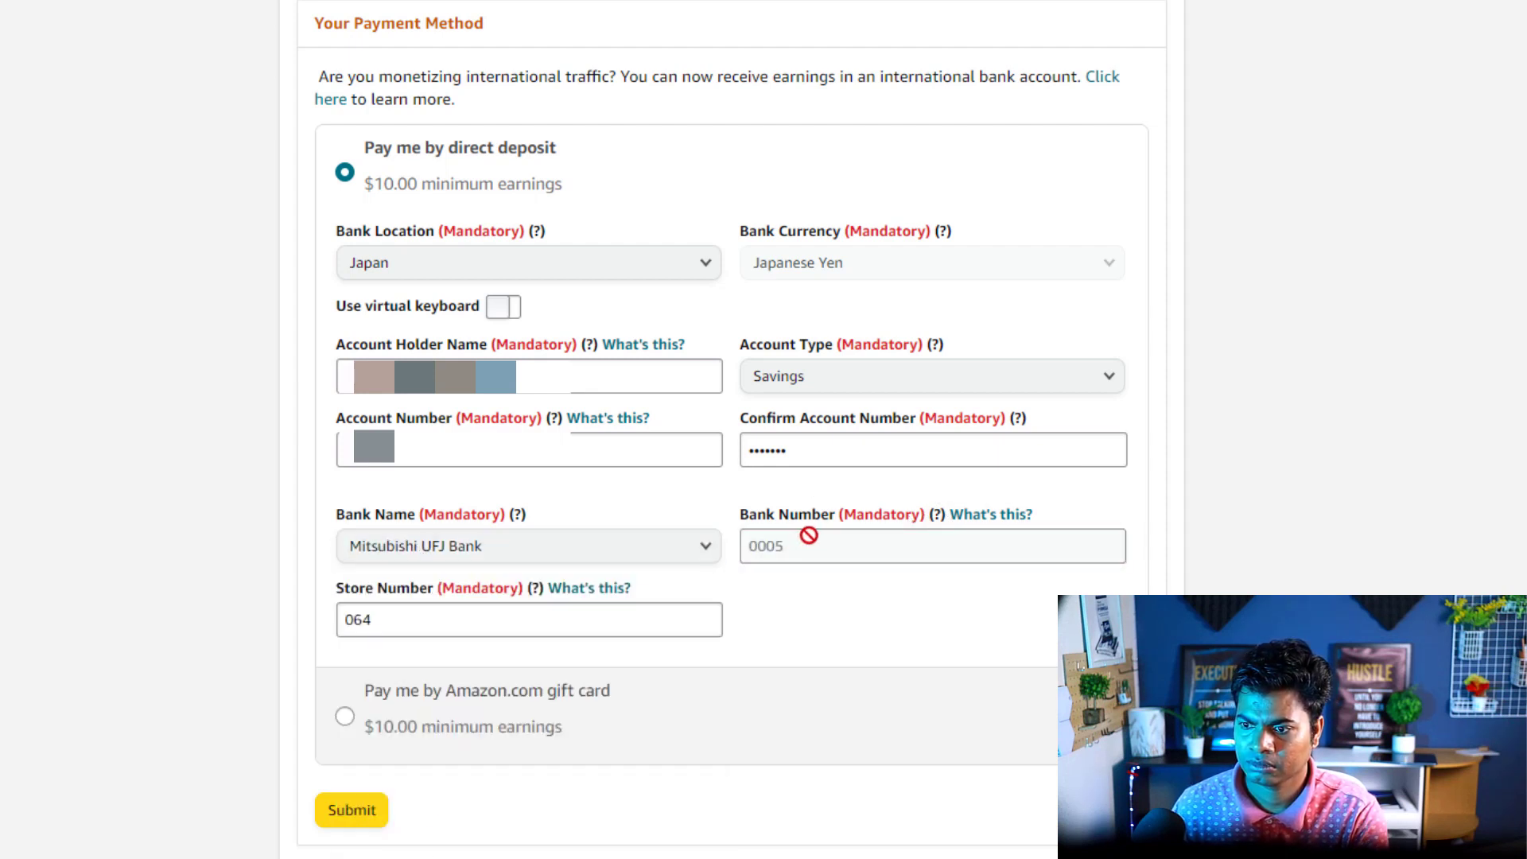
{"action": "left_click", "coordinate": [584, 545]}
{"action": "left_click", "coordinate": [442, 558]}
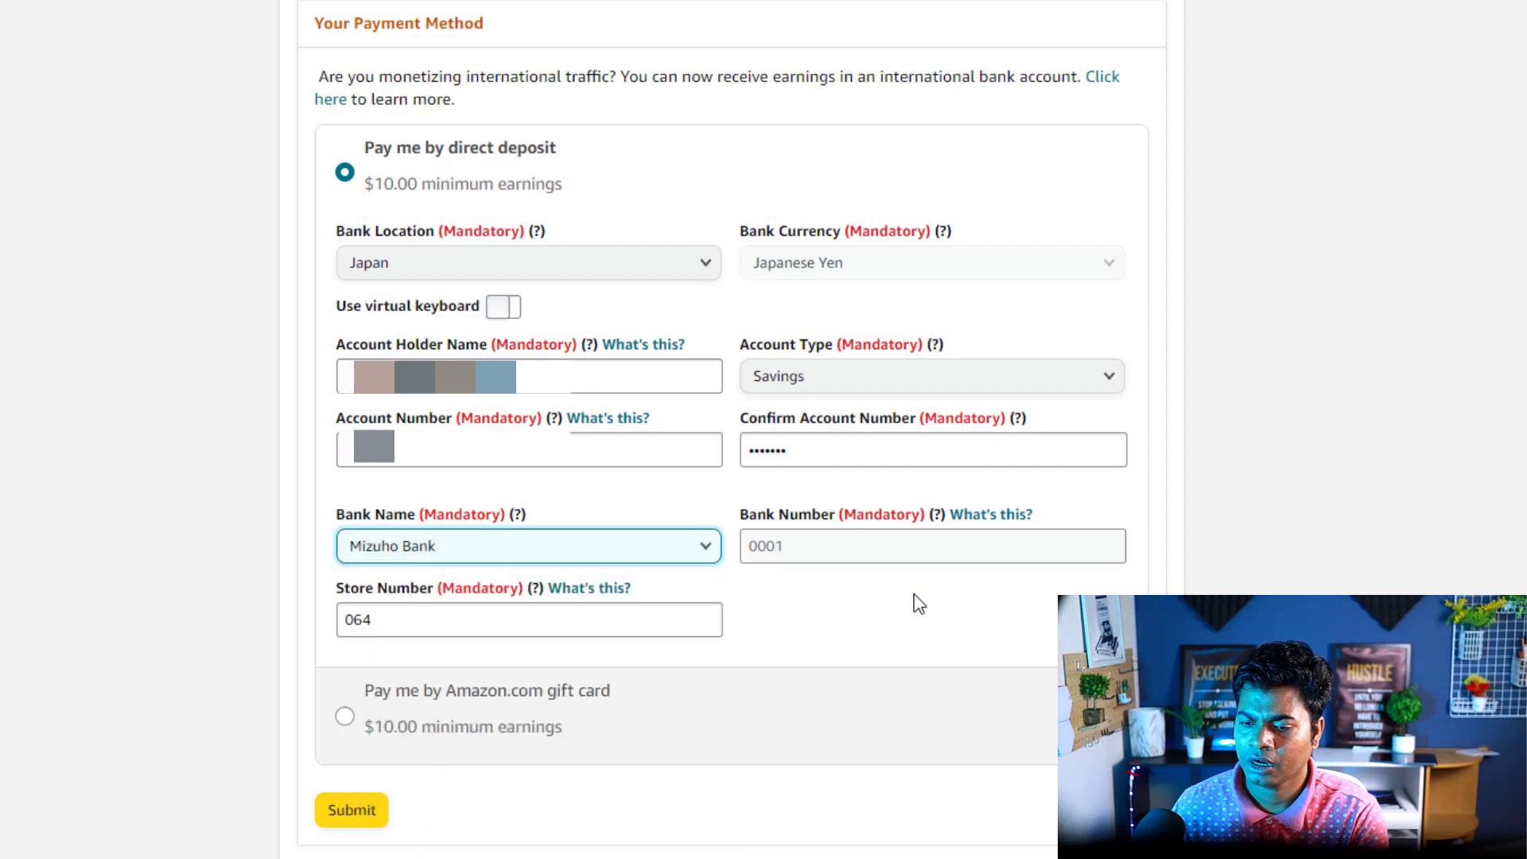
{"action": "left_click", "coordinate": [828, 545]}
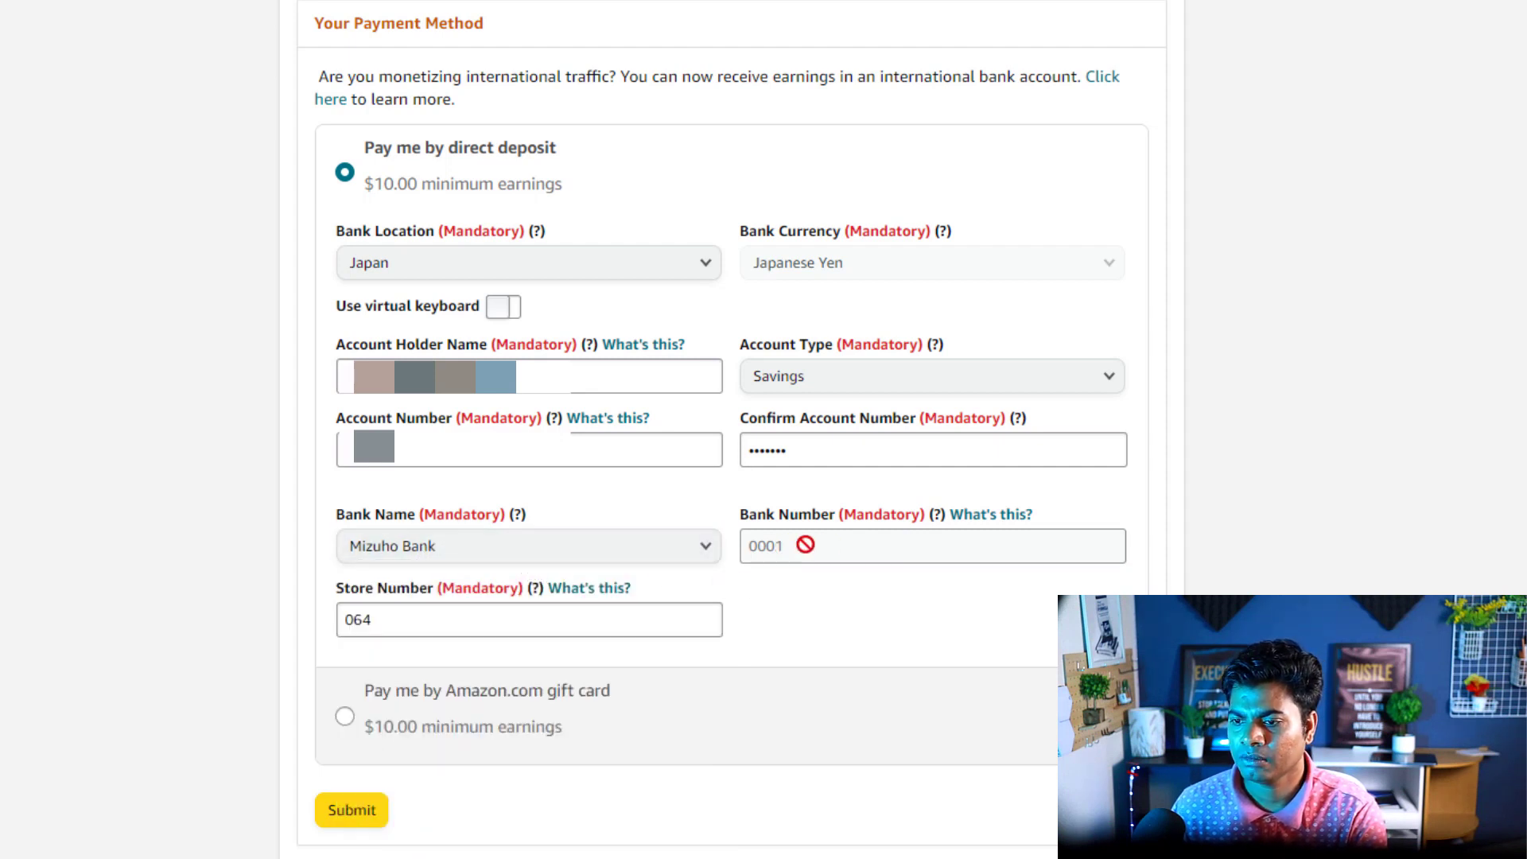
{"action": "left_click", "coordinate": [356, 816]}
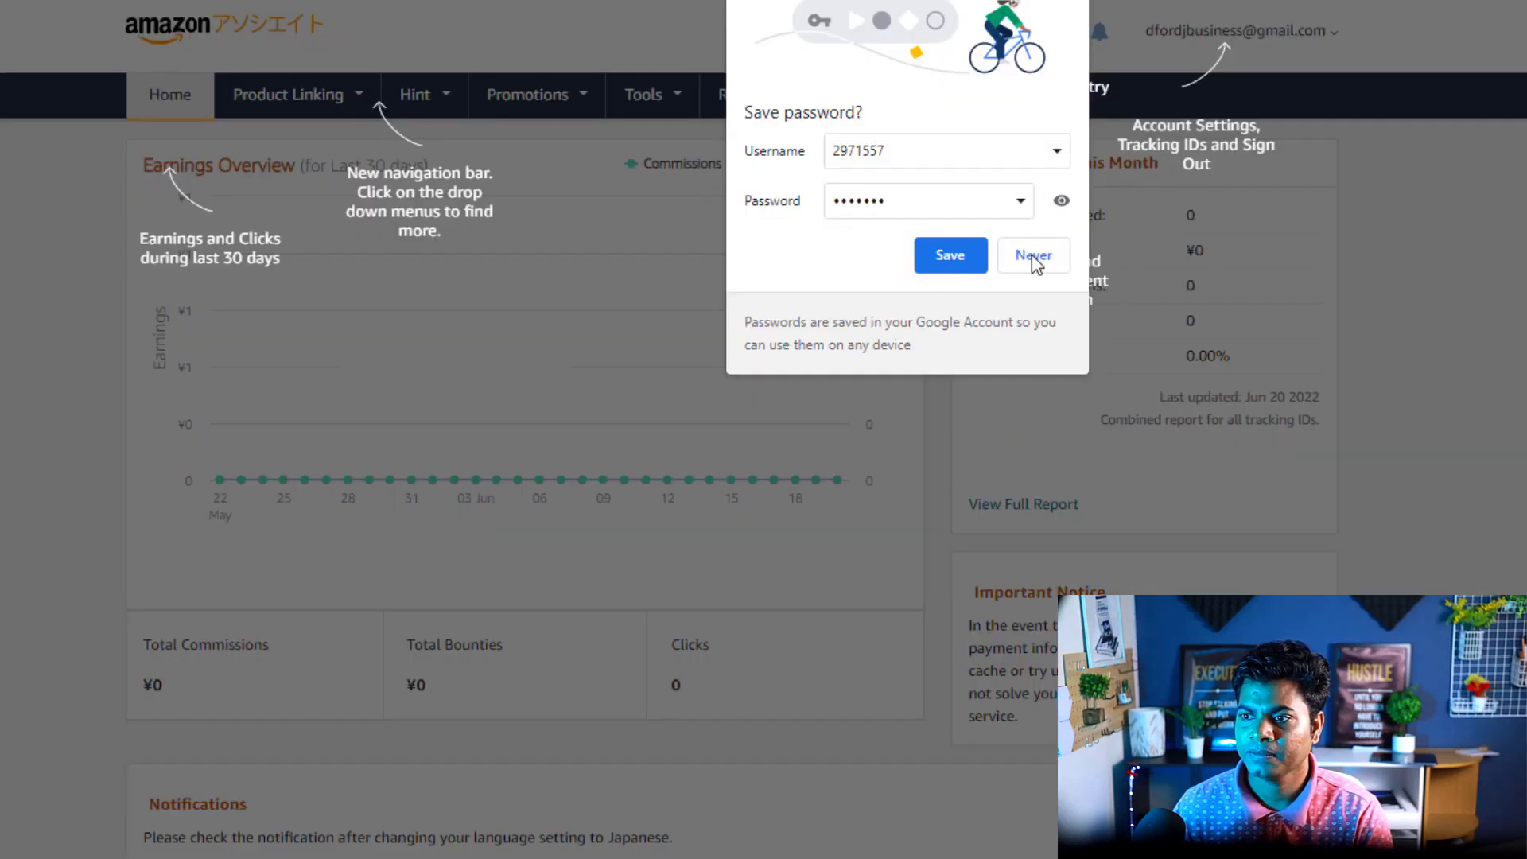
Step: Decline saving the password, dismiss the welcome tour, and close the country menu keeping Japan
{"action": "left_click", "coordinate": [1032, 259]}
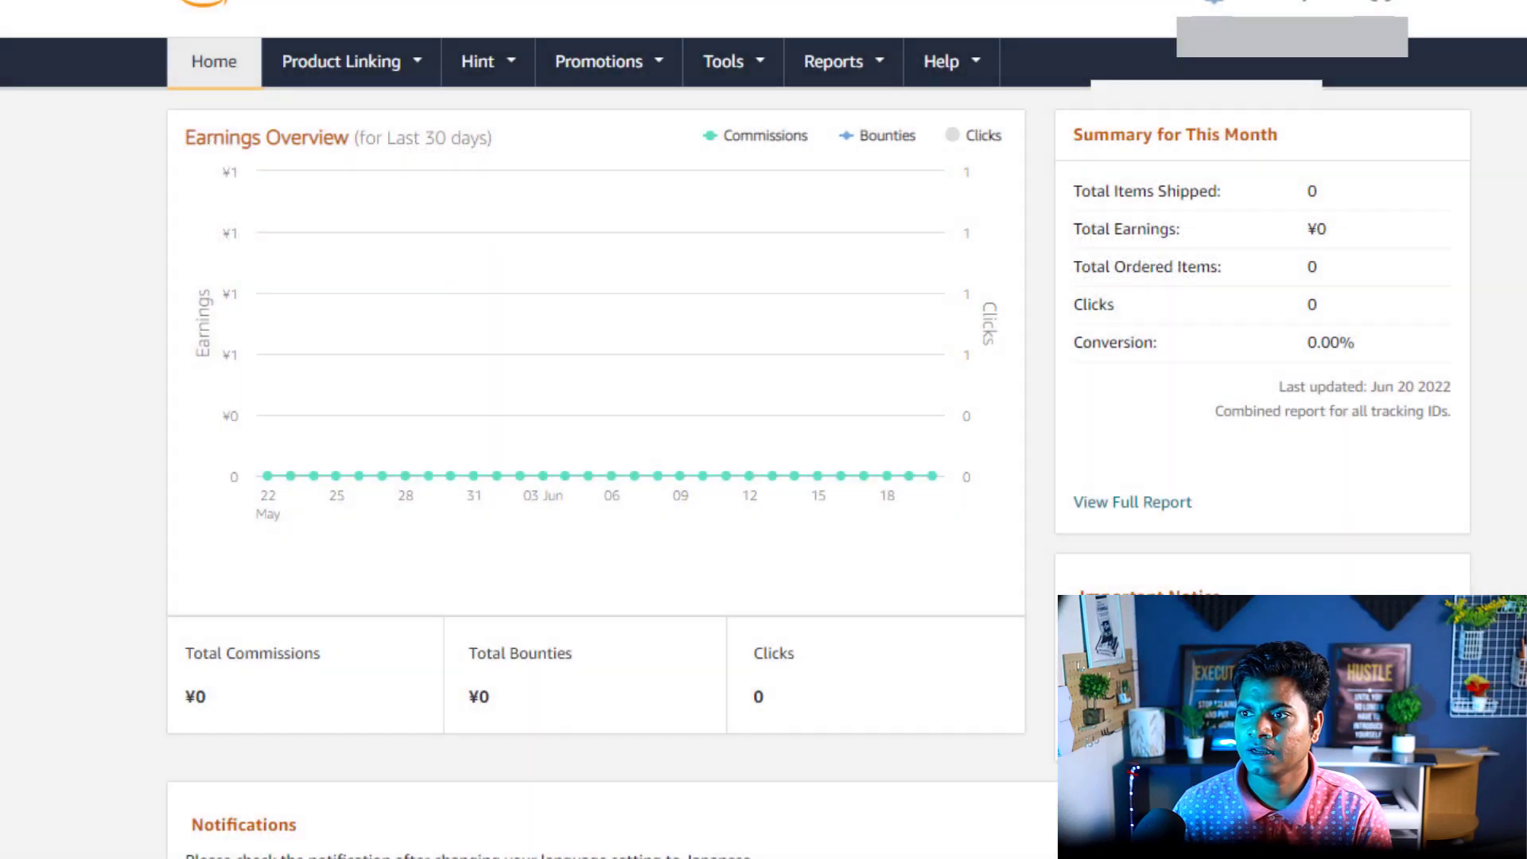
{"action": "left_click", "coordinate": [1062, 32]}
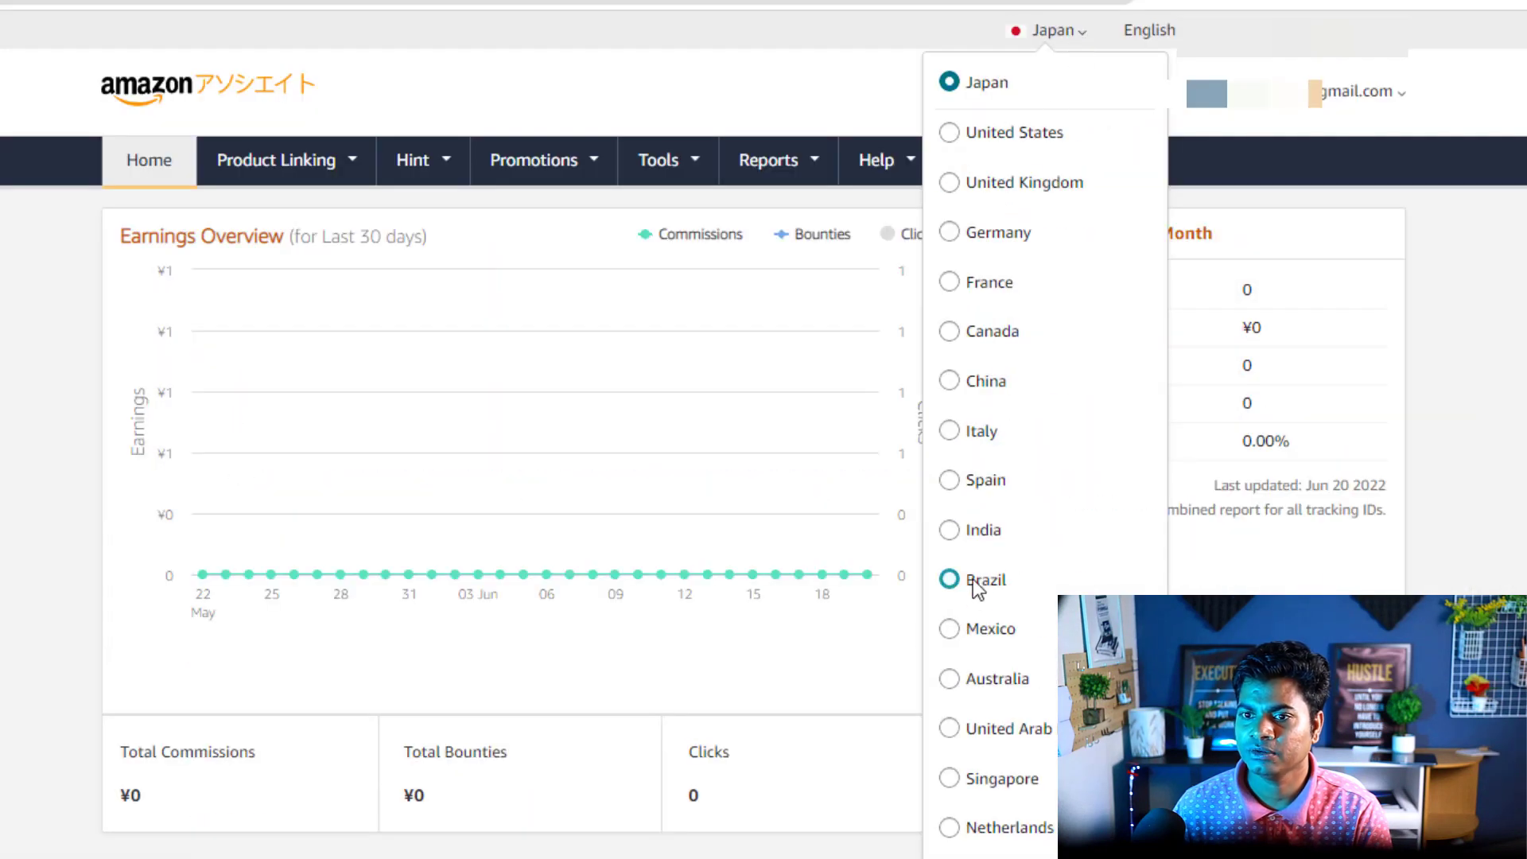
{"action": "left_click", "coordinate": [1099, 485]}
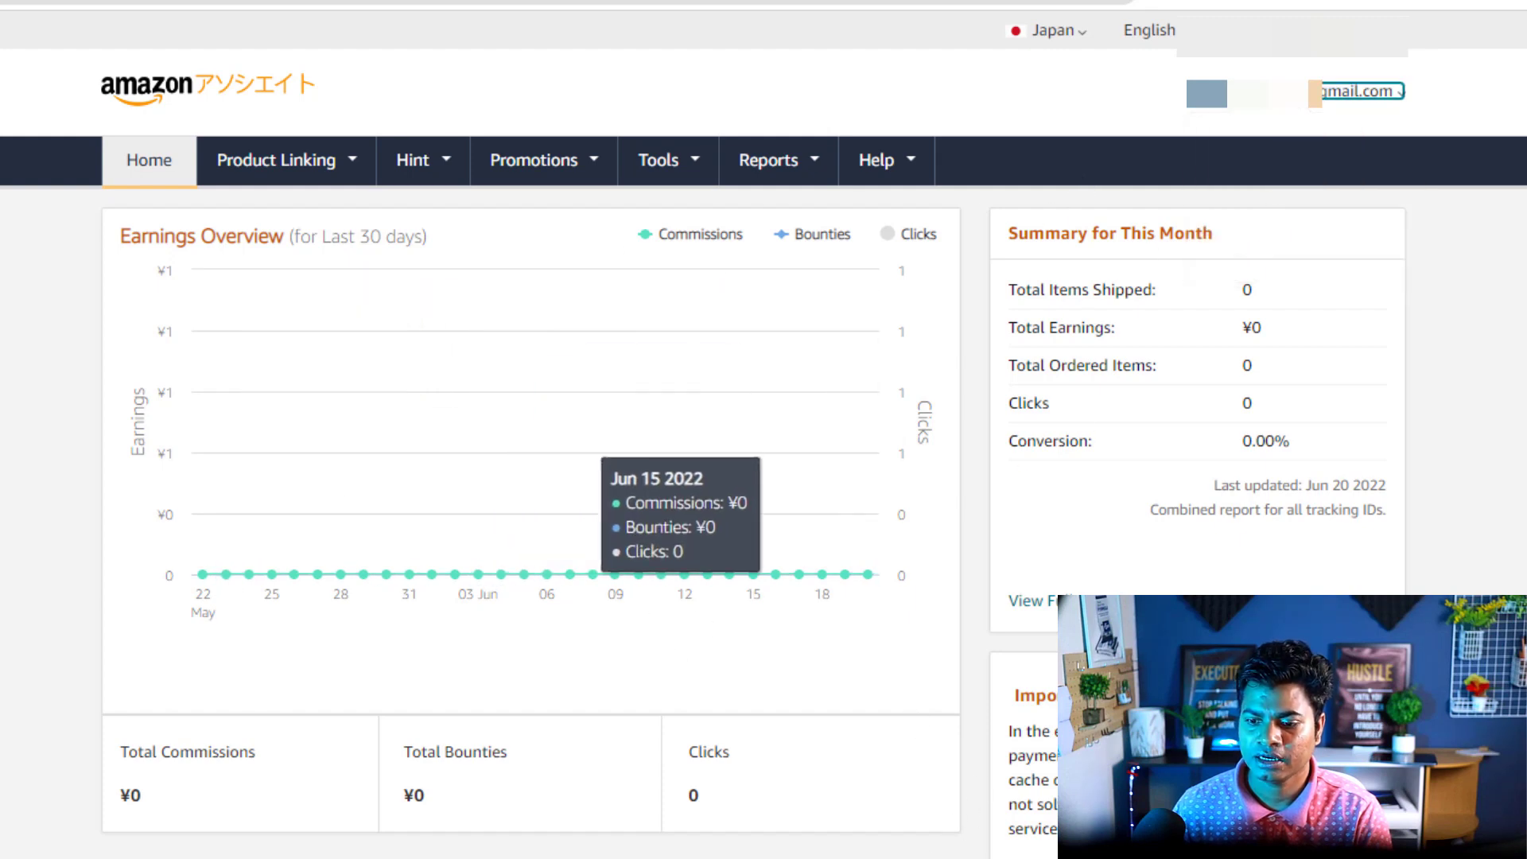
{"action": "scroll", "coordinate": [753, 557], "scroll_direction": "down", "scroll_amount": 7}
{"action": "scroll", "coordinate": [753, 557], "scroll_direction": "up", "scroll_amount": 6}
{"action": "mouse_move", "coordinate": [276, 160]}
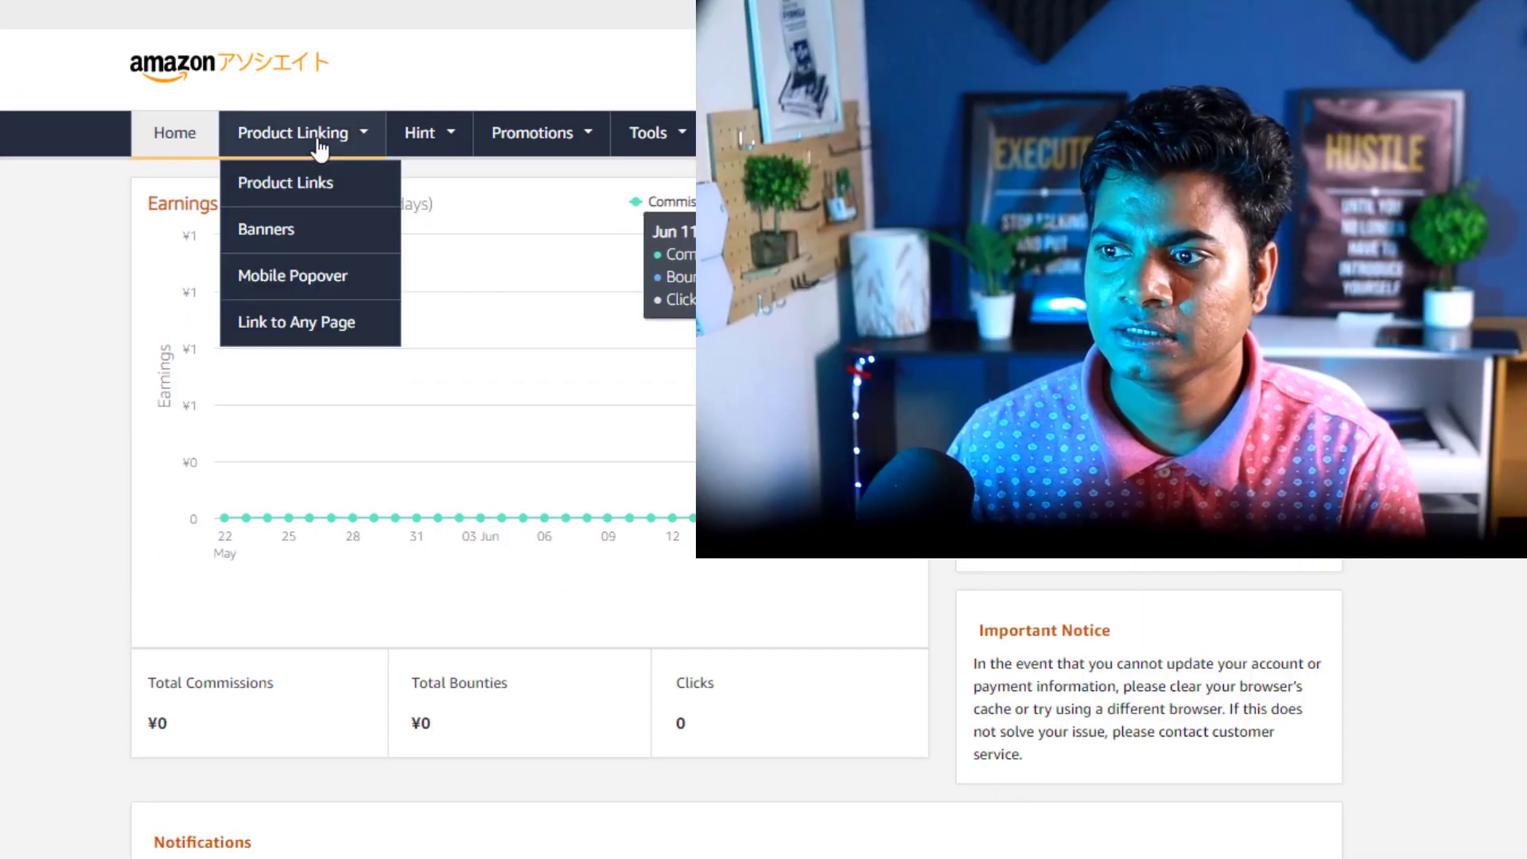